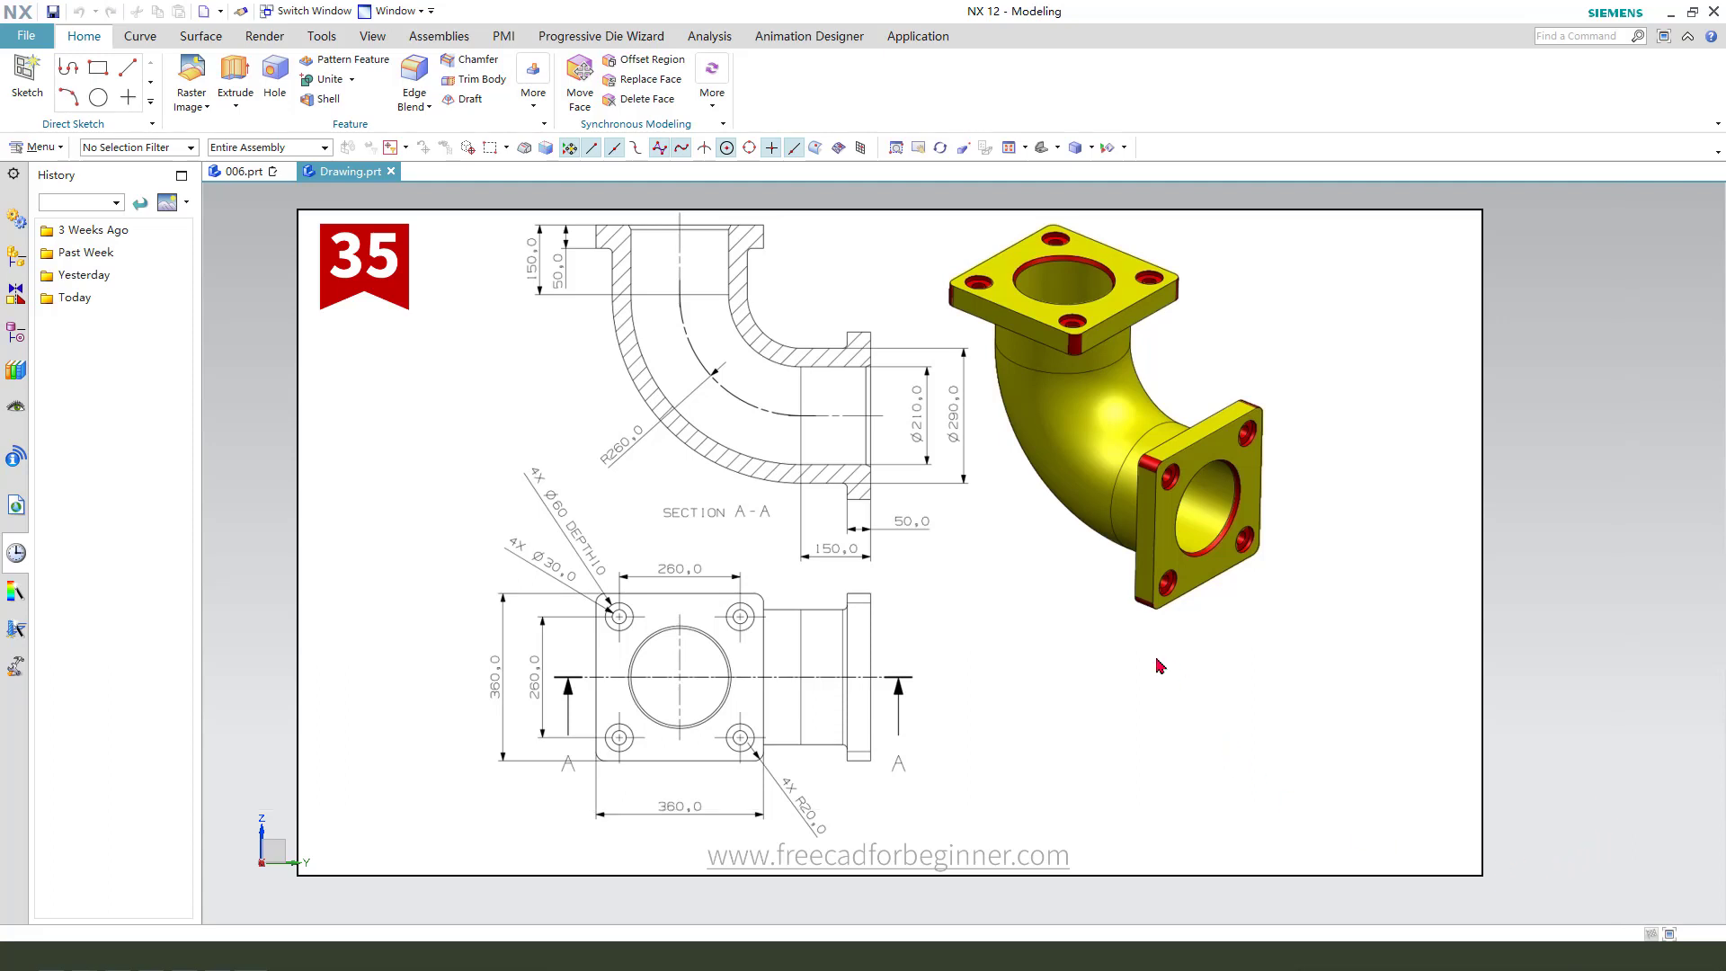
left_click_drag(972, 559, 1130, 624)
mouse_move(1022, 509)
left_mouse_down()
mouse_move(1231, 598)
mouse_move(958, 268)
left_mouse_up()
left_click_drag(961, 24, 1065, 34)
key("Escape")
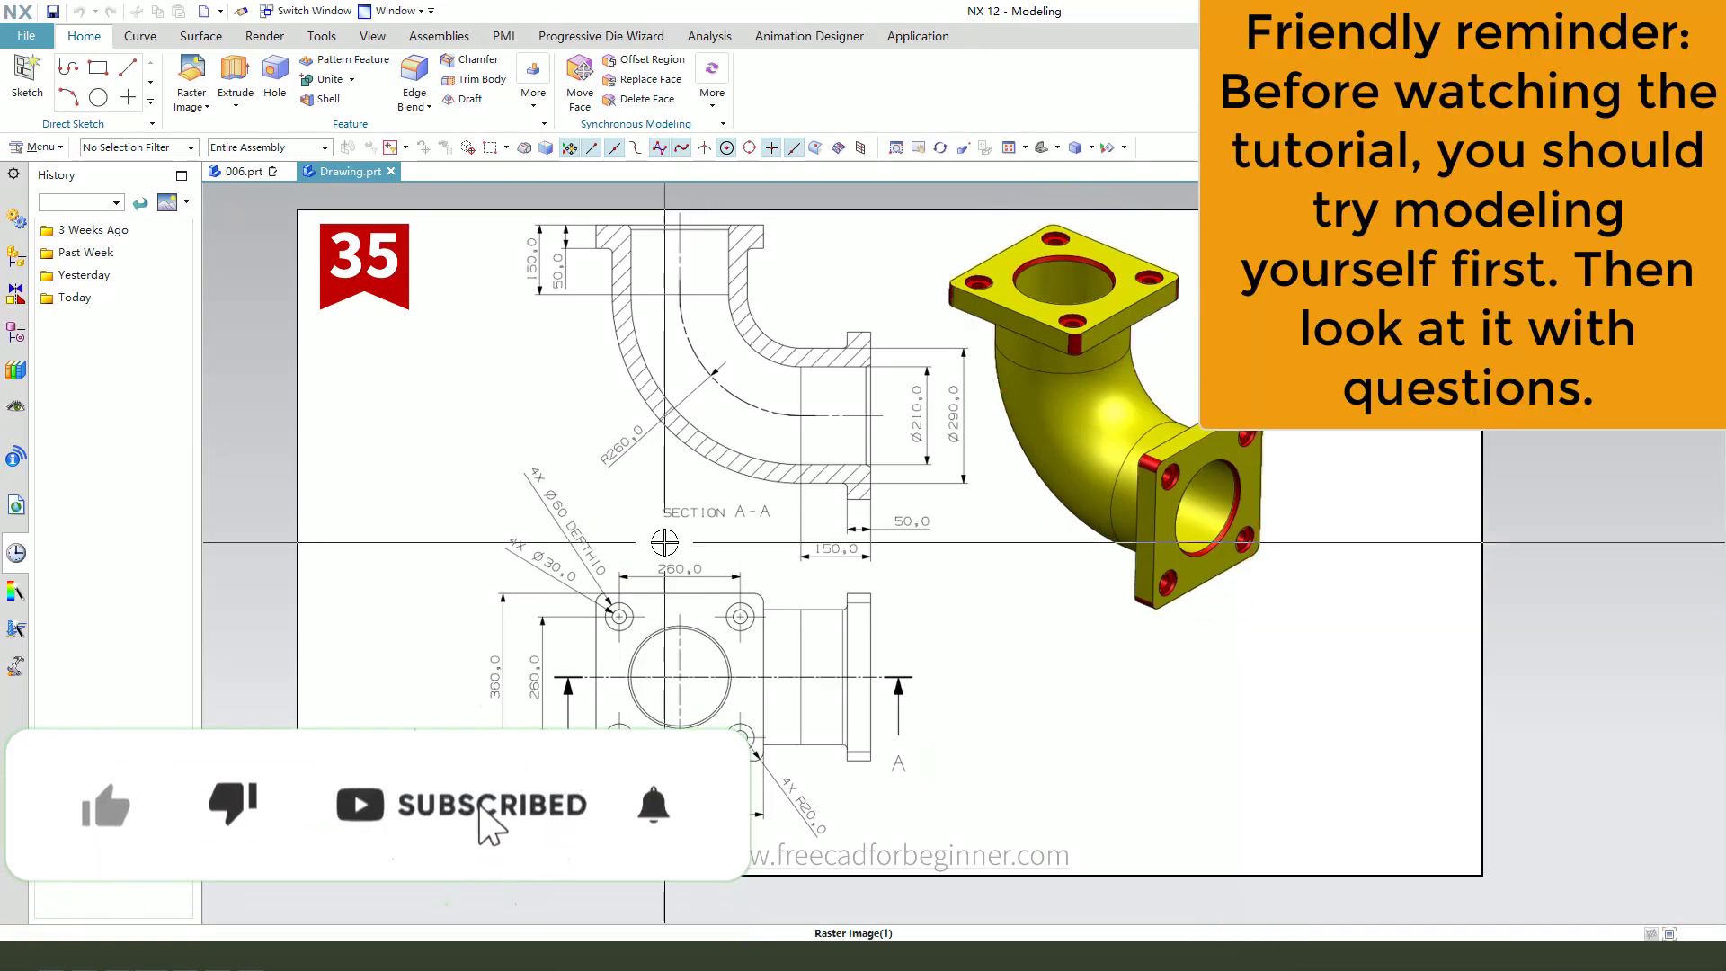
mouse_move(504, 426)
left_mouse_down()
mouse_move(528, 366)
mouse_move(923, 536)
left_mouse_up()
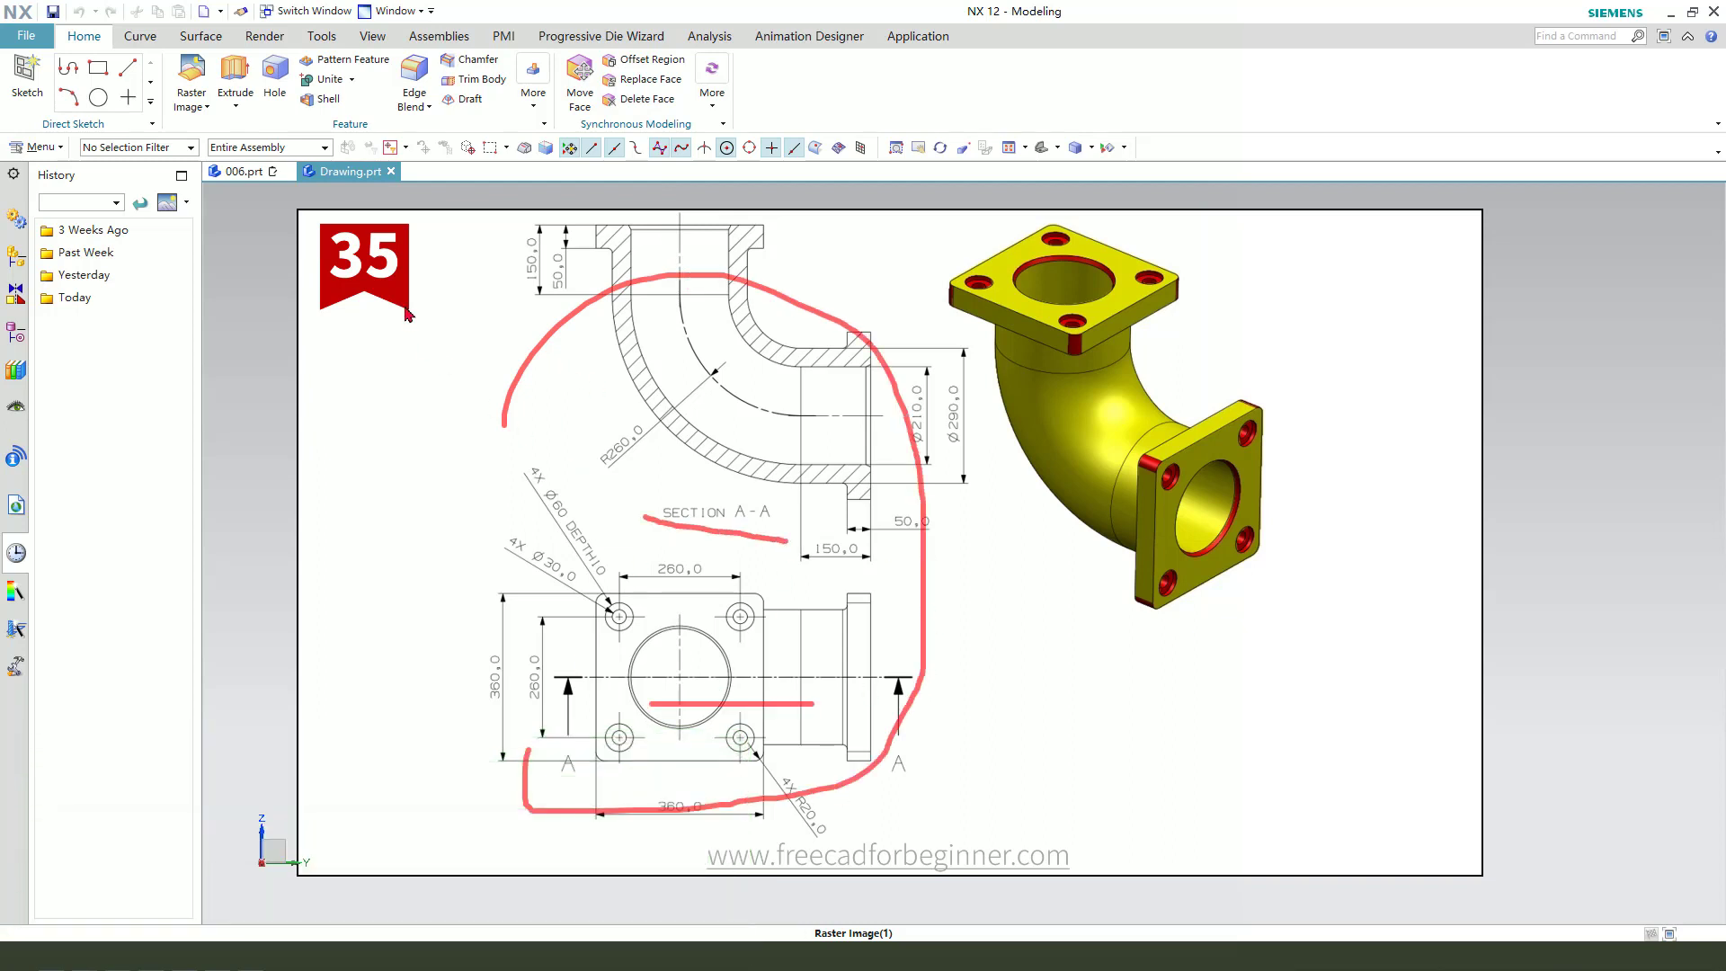
key("Escape")
- In 006.prt, start an Extrude sketch on the XZ plane and draw a horizontal line about 54 mm and a vertical line about 40 mm from the origin
left_click(252, 176)
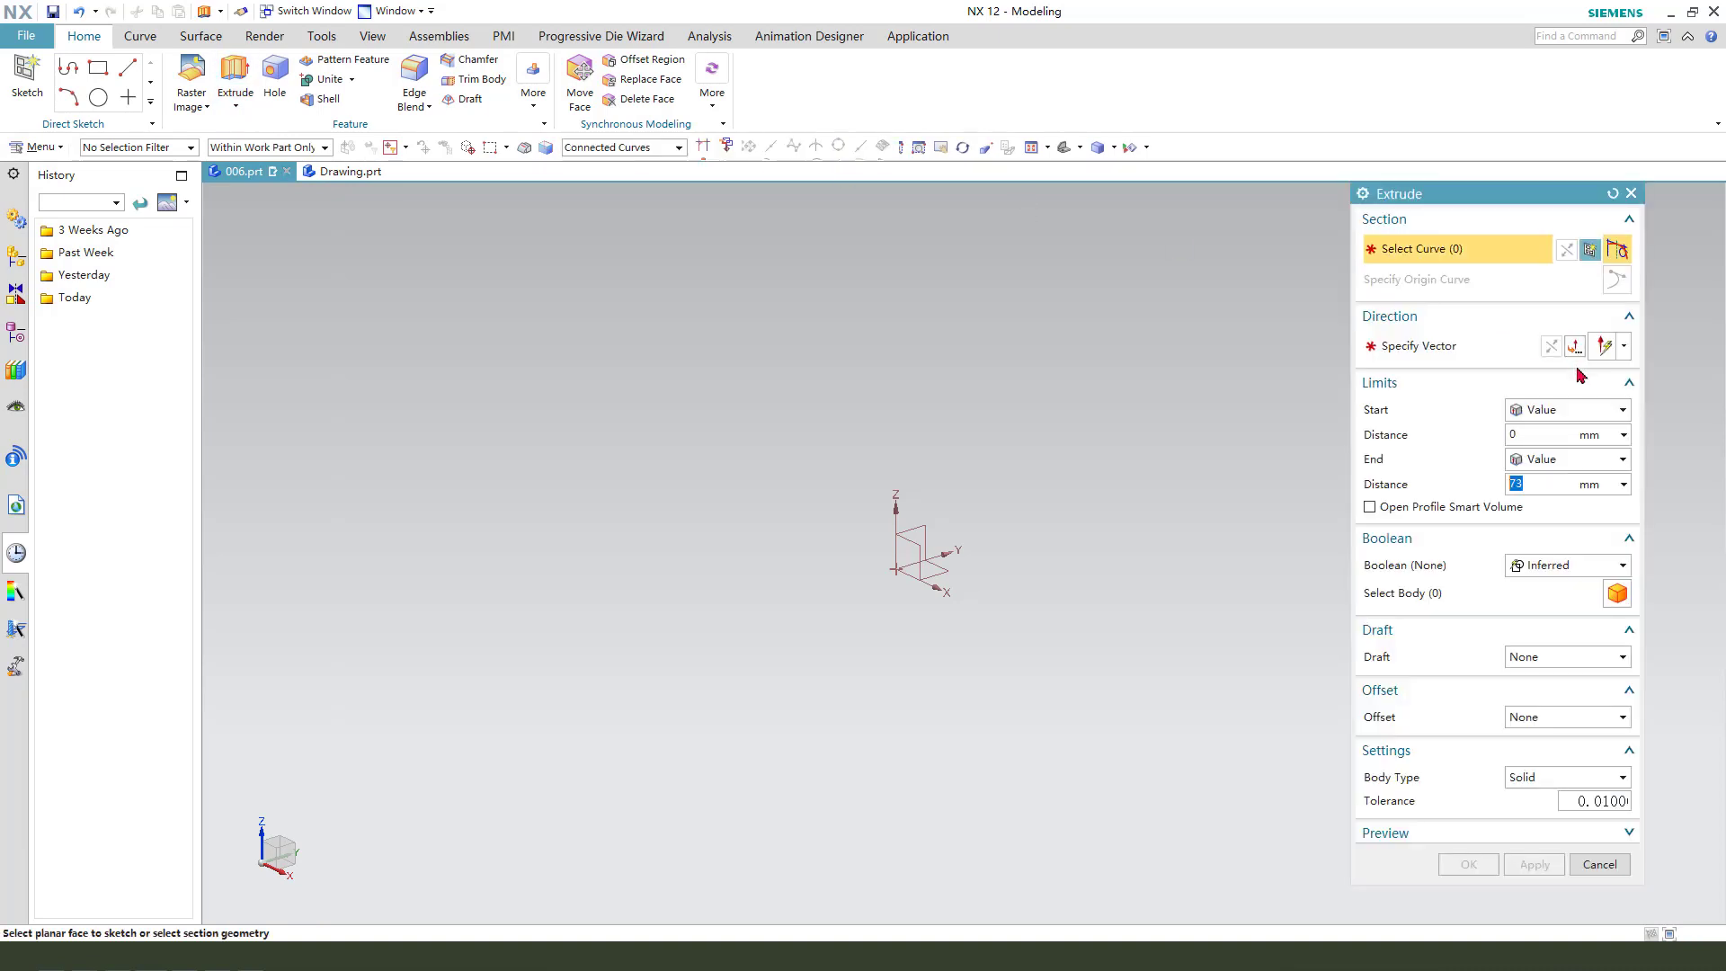
left_click(924, 543)
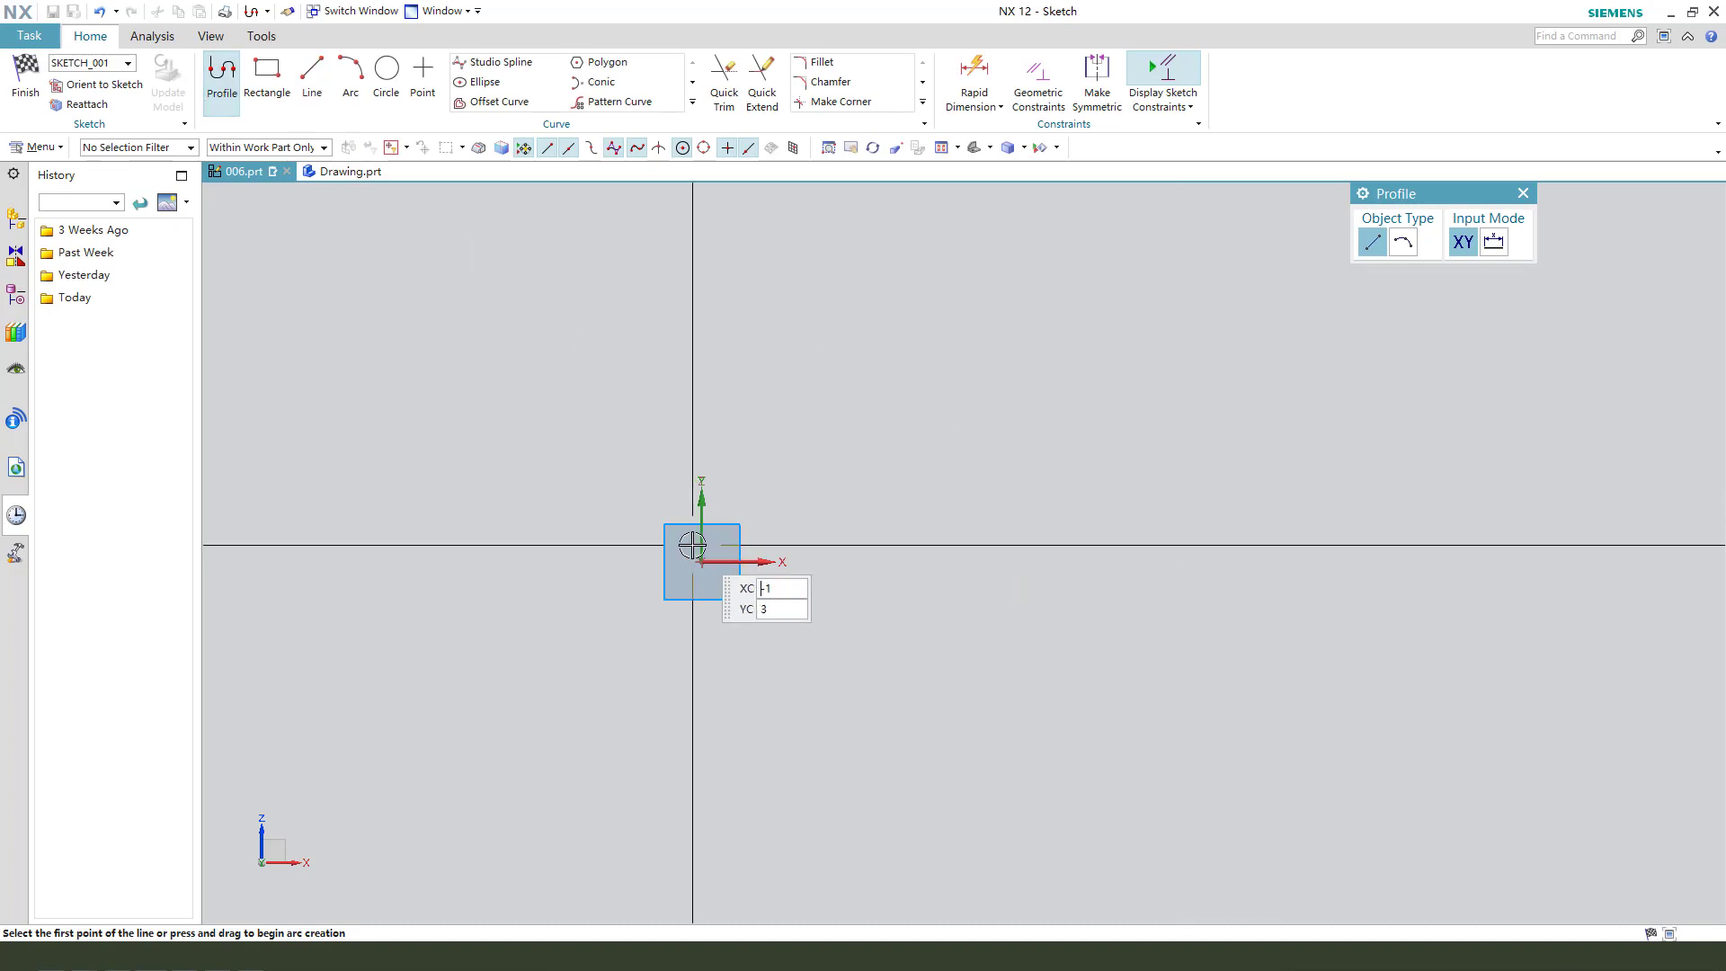
left_click(702, 562)
left_click(1053, 562)
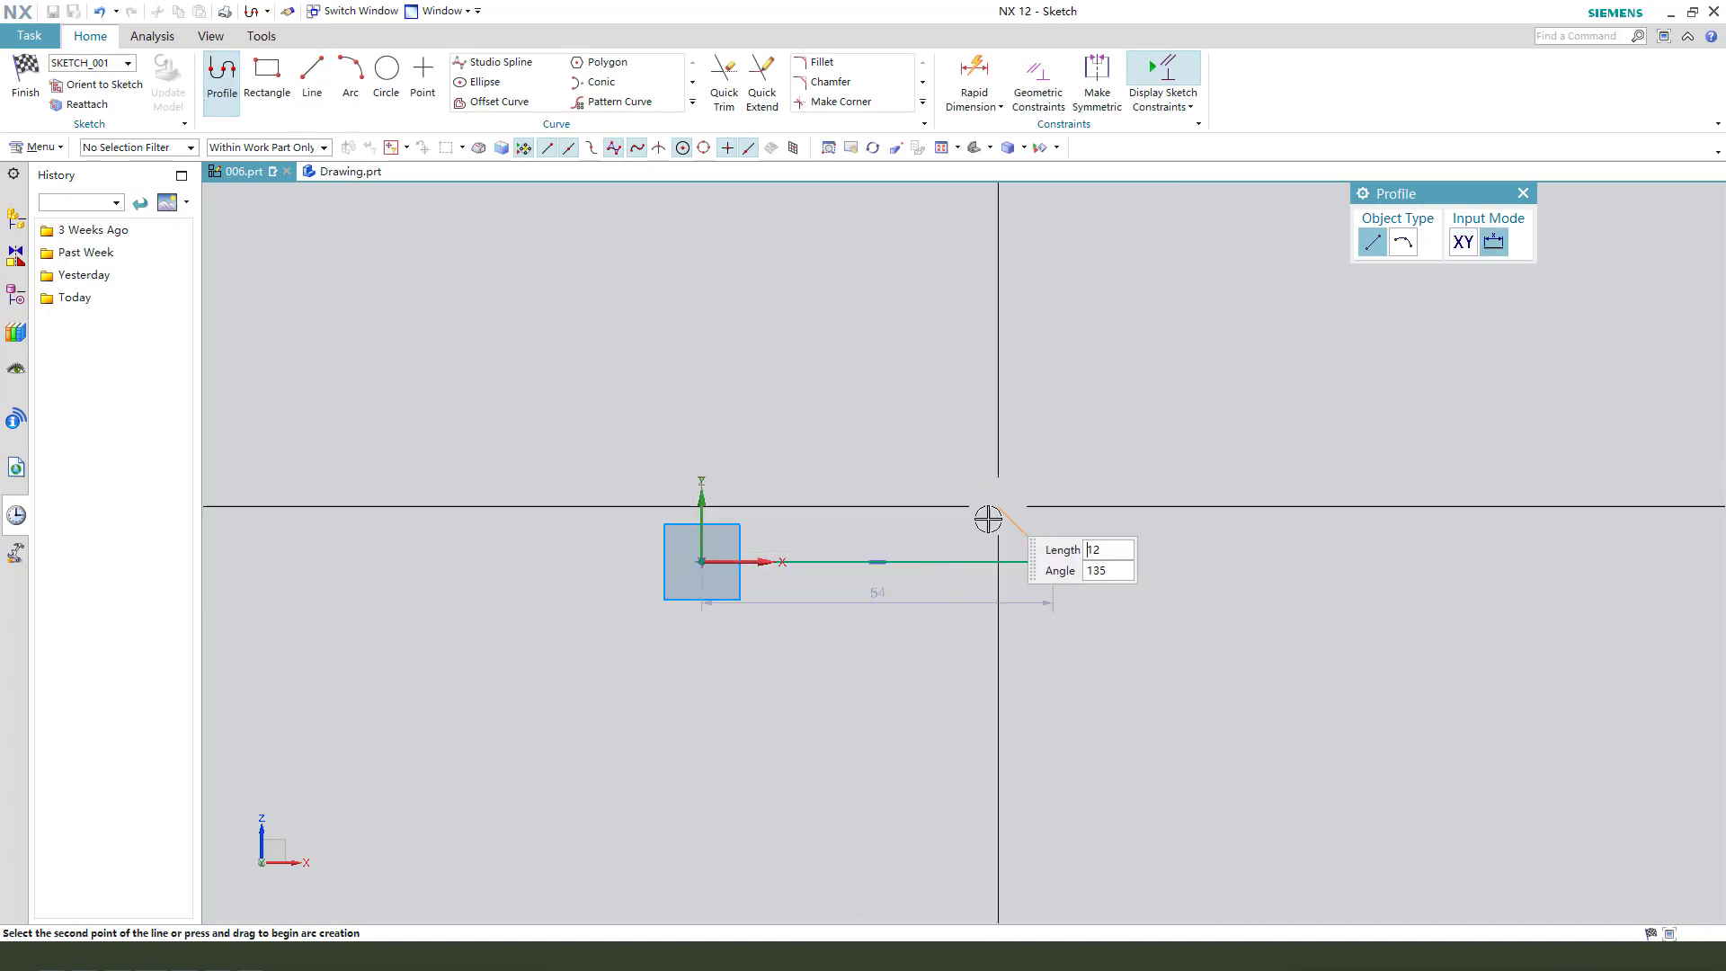
left_click(701, 561)
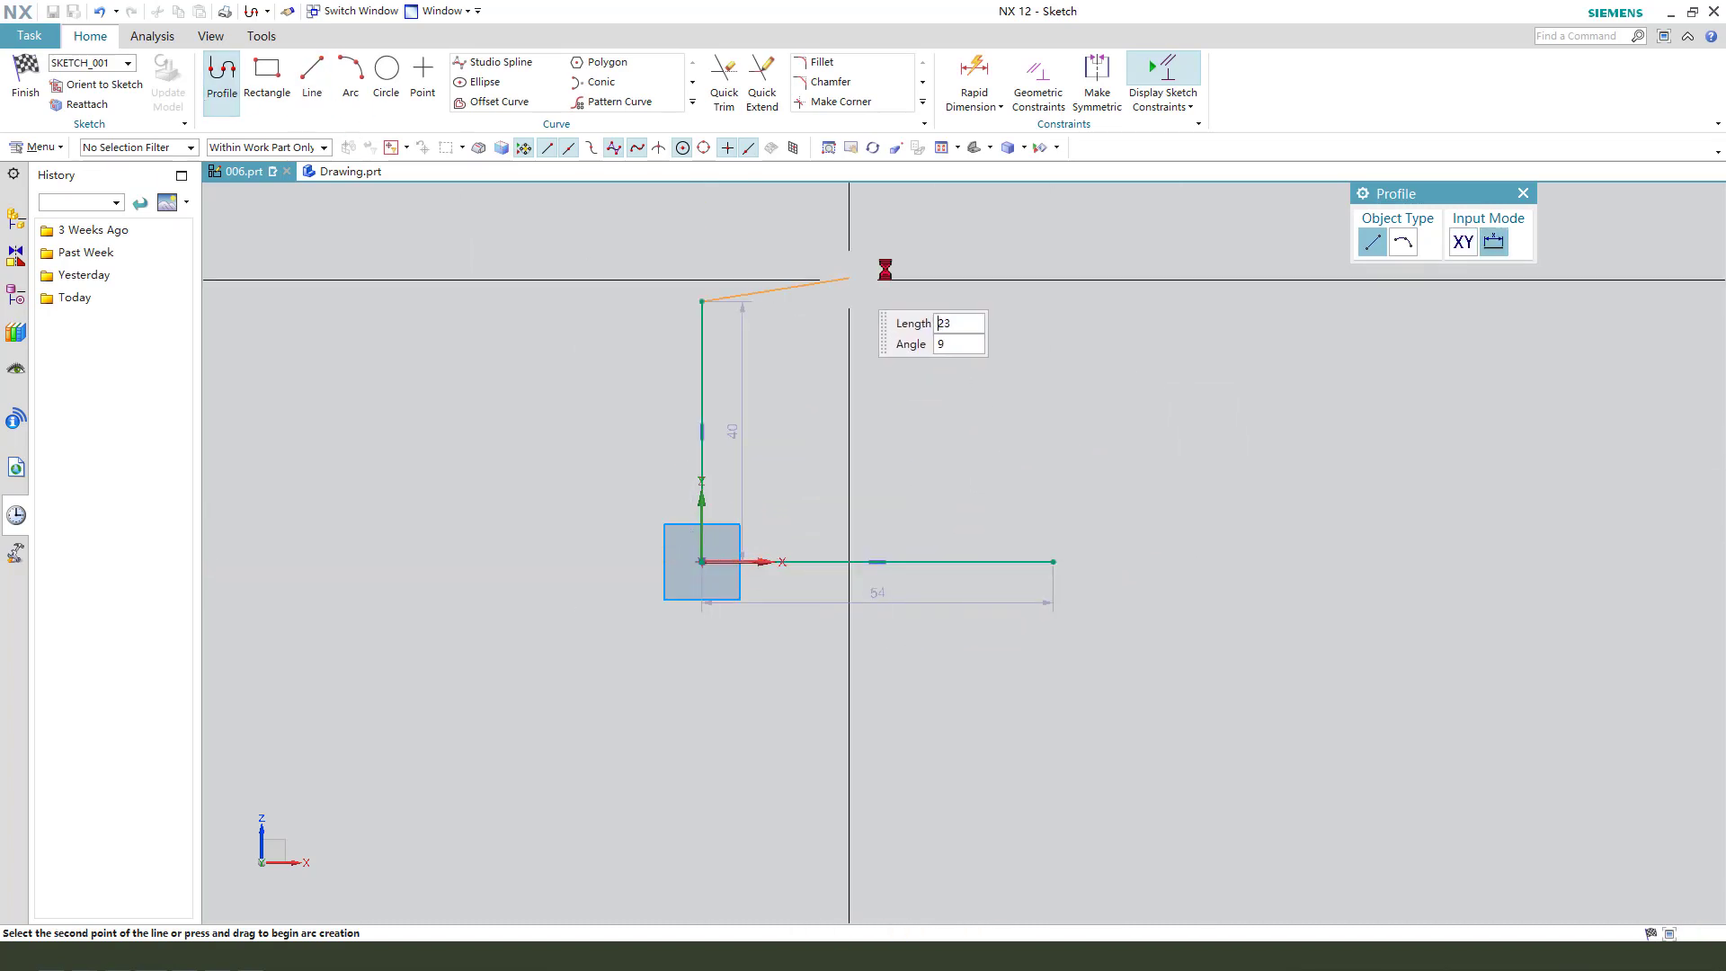
left_click(704, 298)
key("Escape")
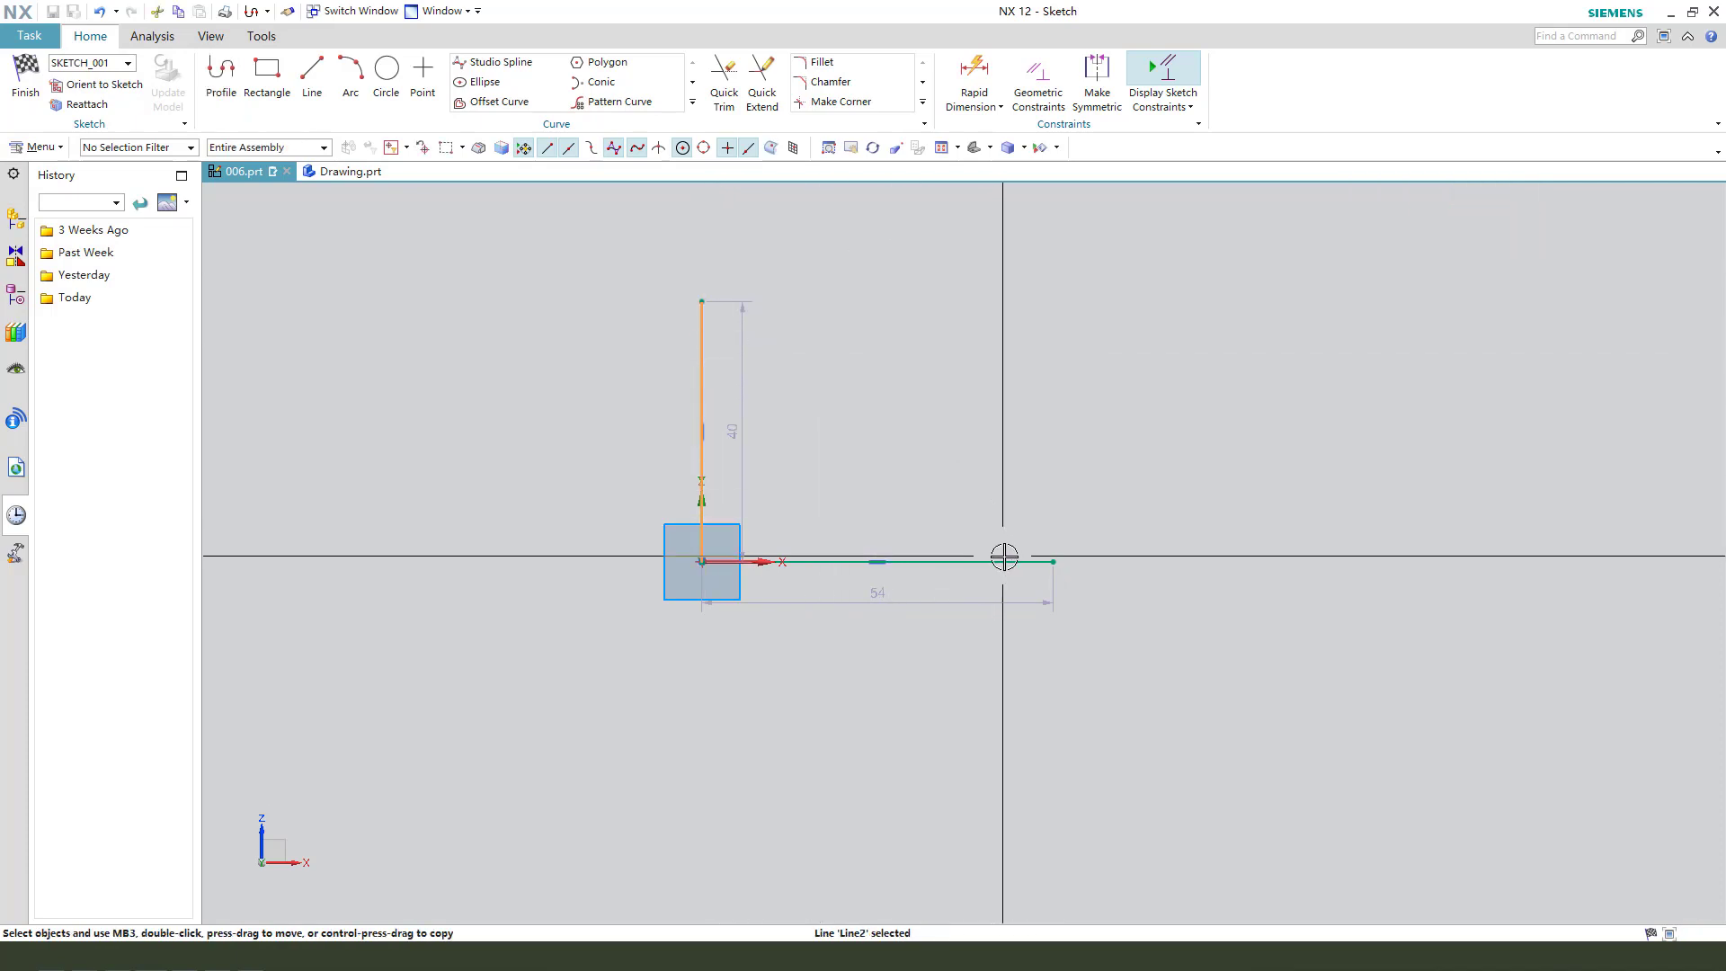
- Make the vertical and horizontal lines equal in length and move the horizontal line's dimension farther below it
left_click(1034, 561)
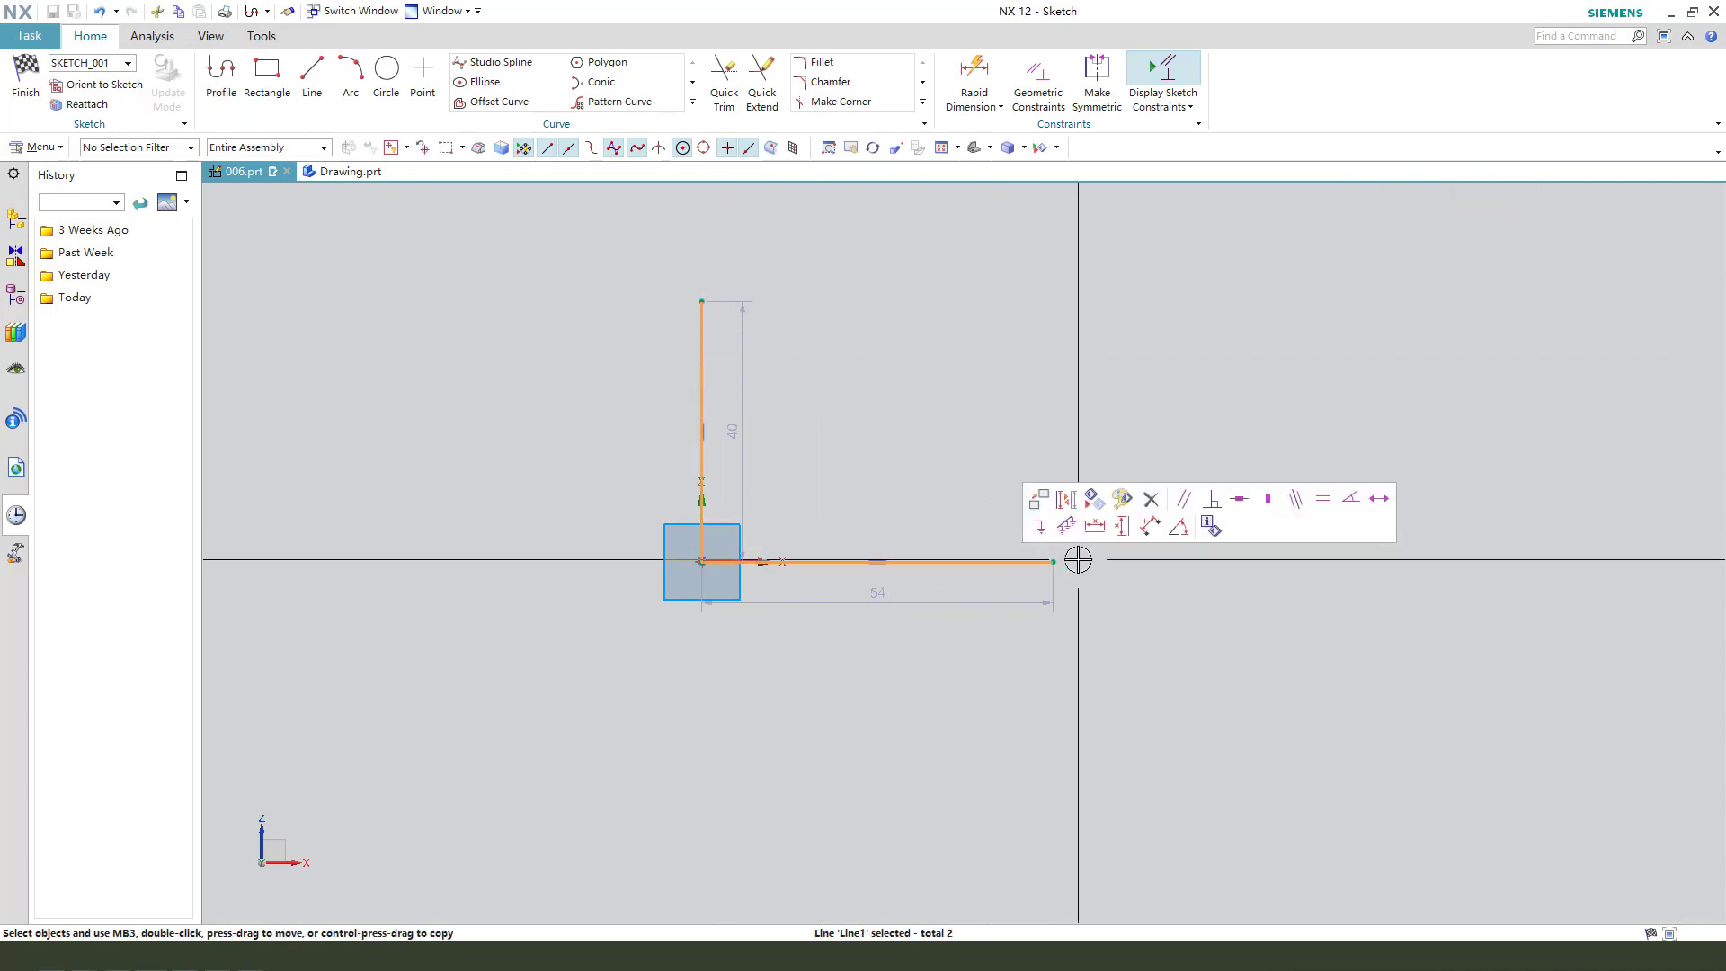
left_click(1322, 501)
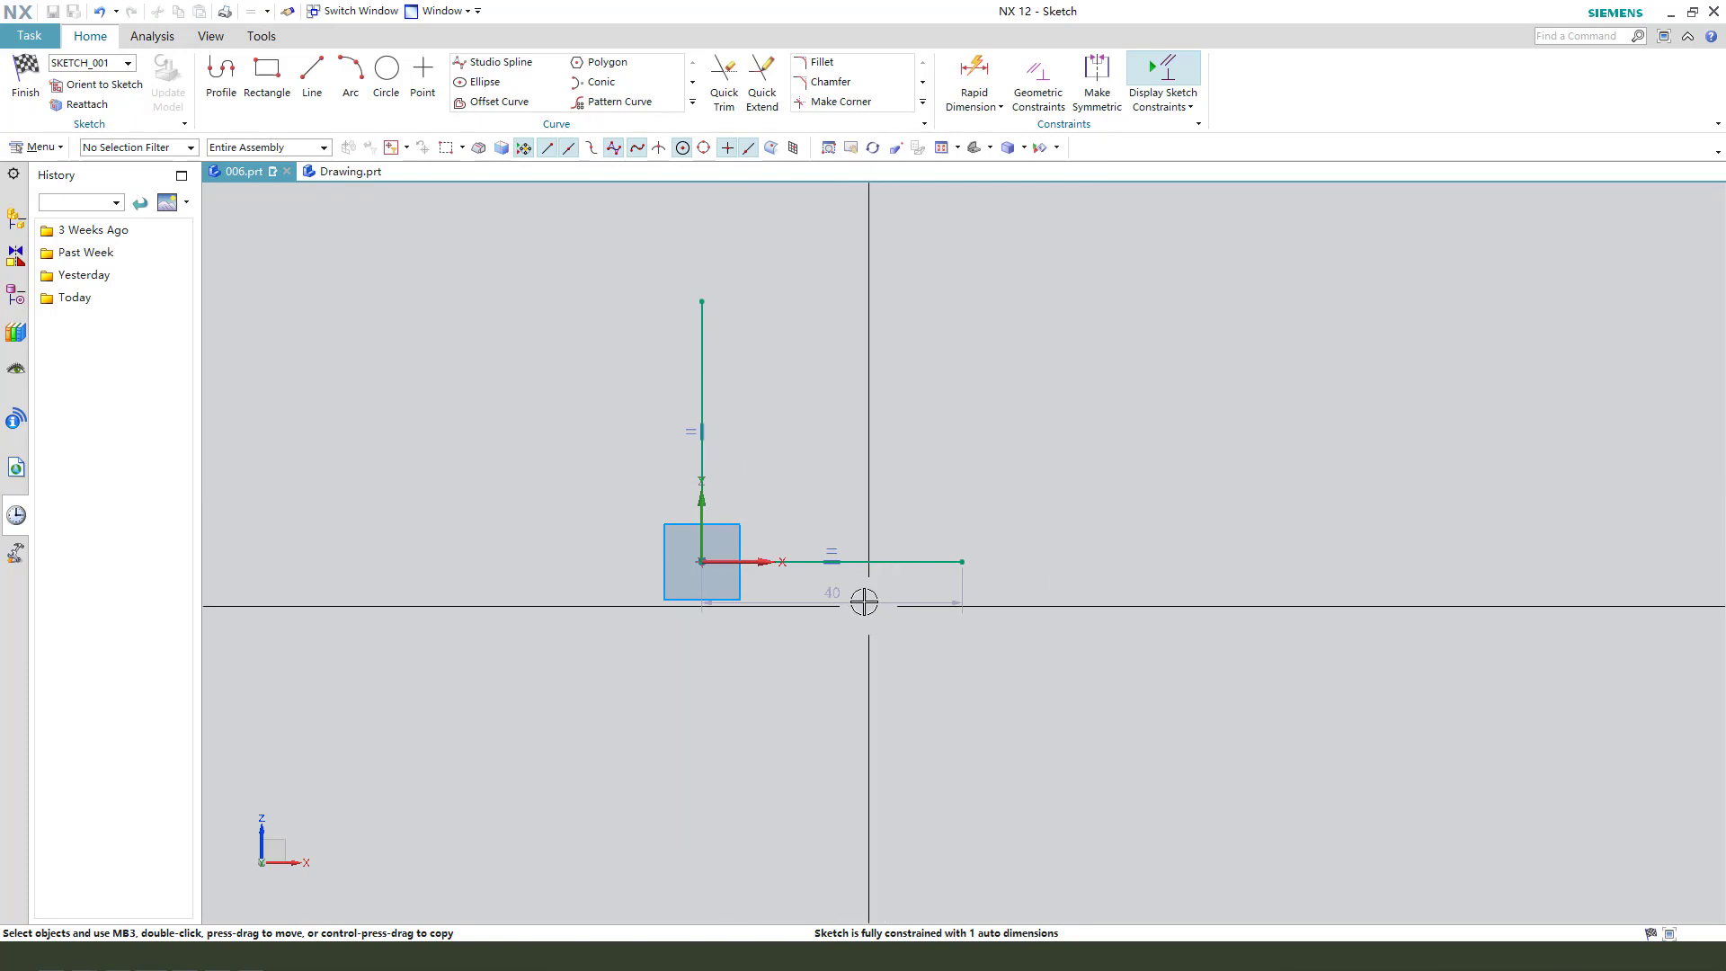
left_click_drag(855, 595, 855, 644)
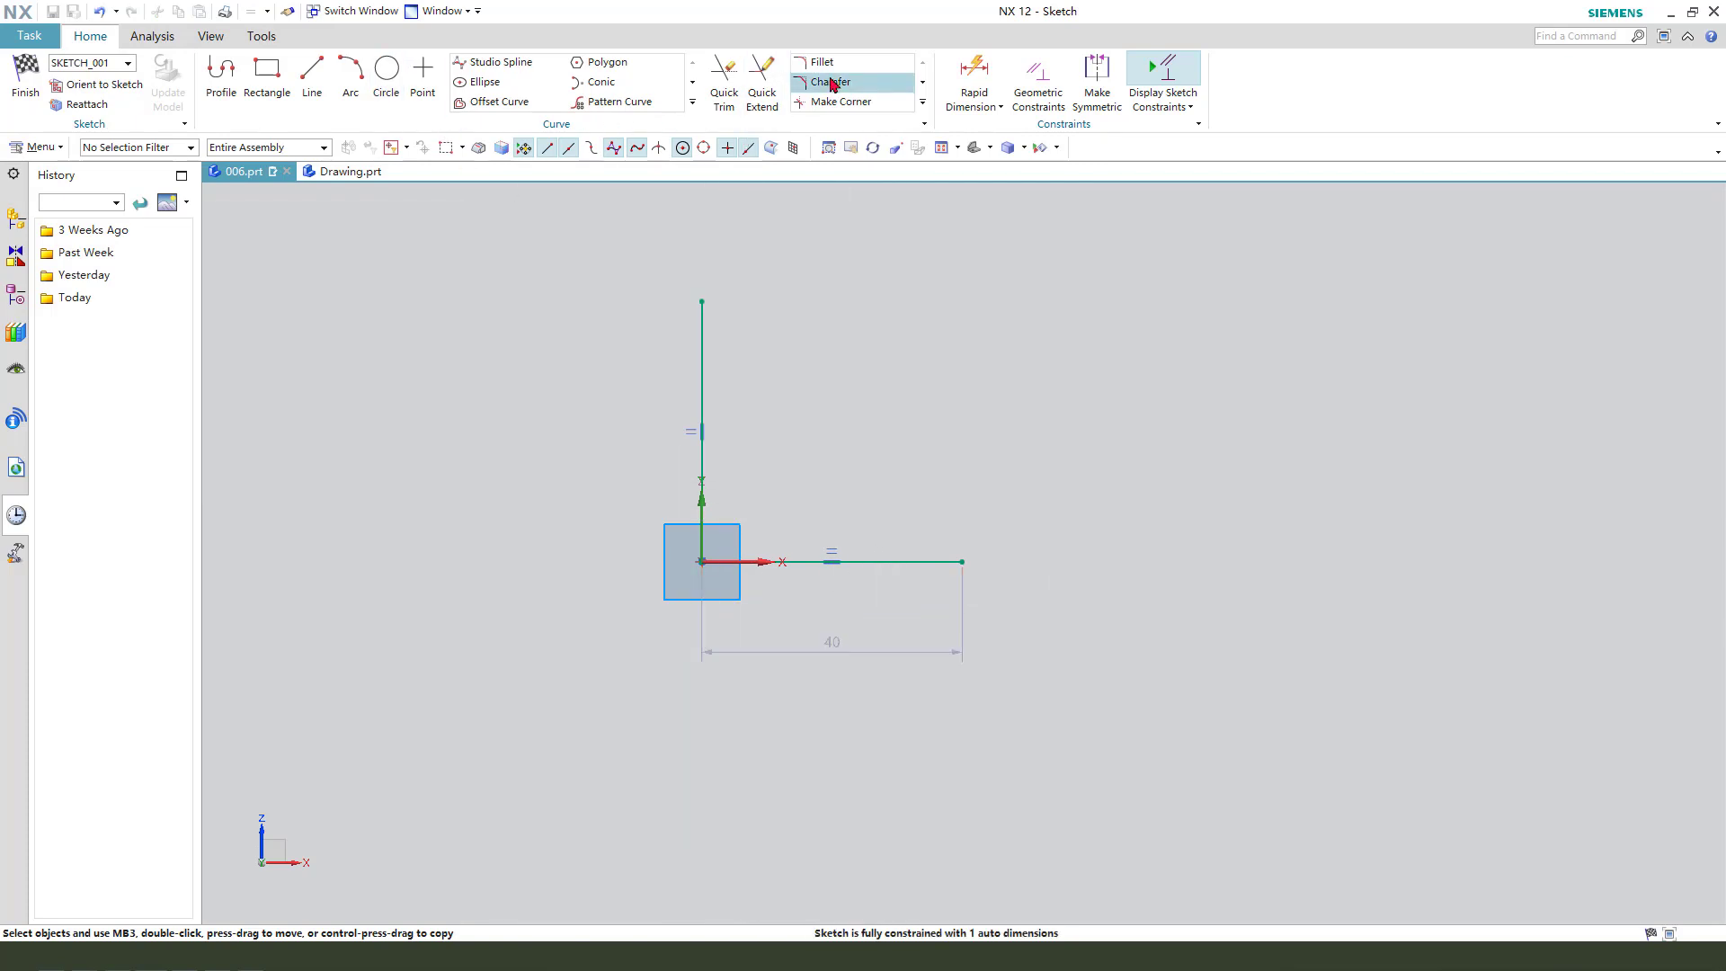
- Fillet the corner between the horizontal and vertical lines at the origin, placing the arc freehand
left_click(782, 562)
left_click(705, 476)
left_click(745, 516)
right_click(840, 446)
left_click(1513, 194)
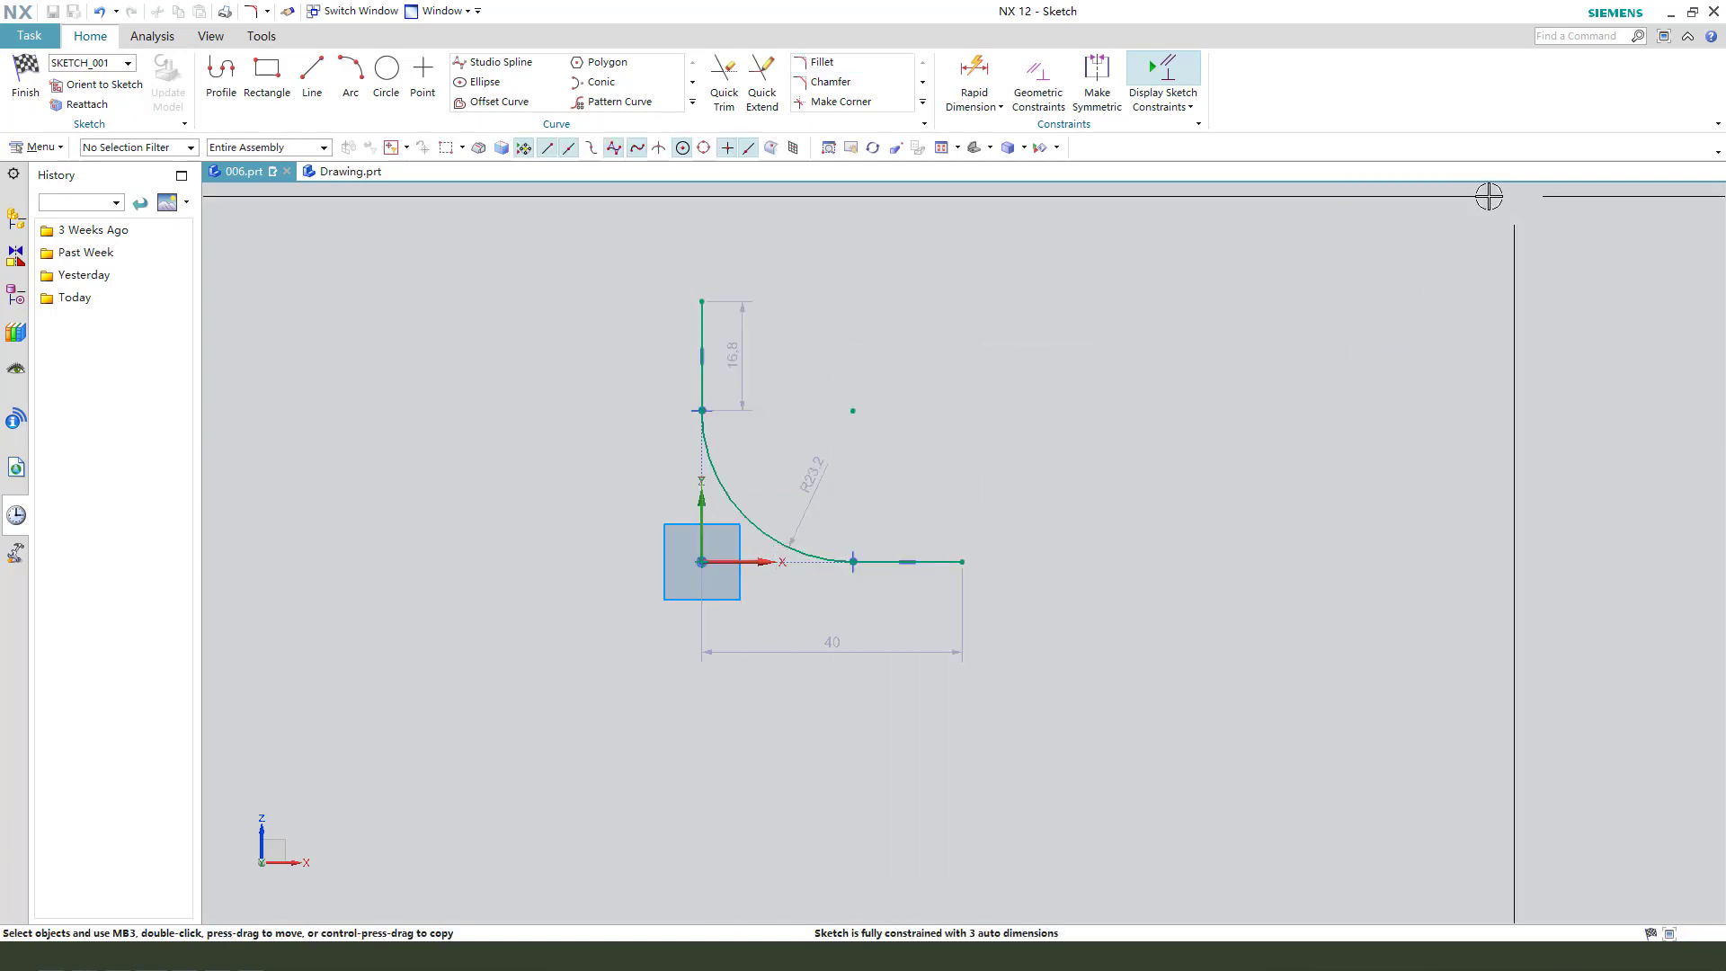
- Set the fillet arc's radius to 260 mm and move its dimension to the inner side of the arc
double_click(720, 614)
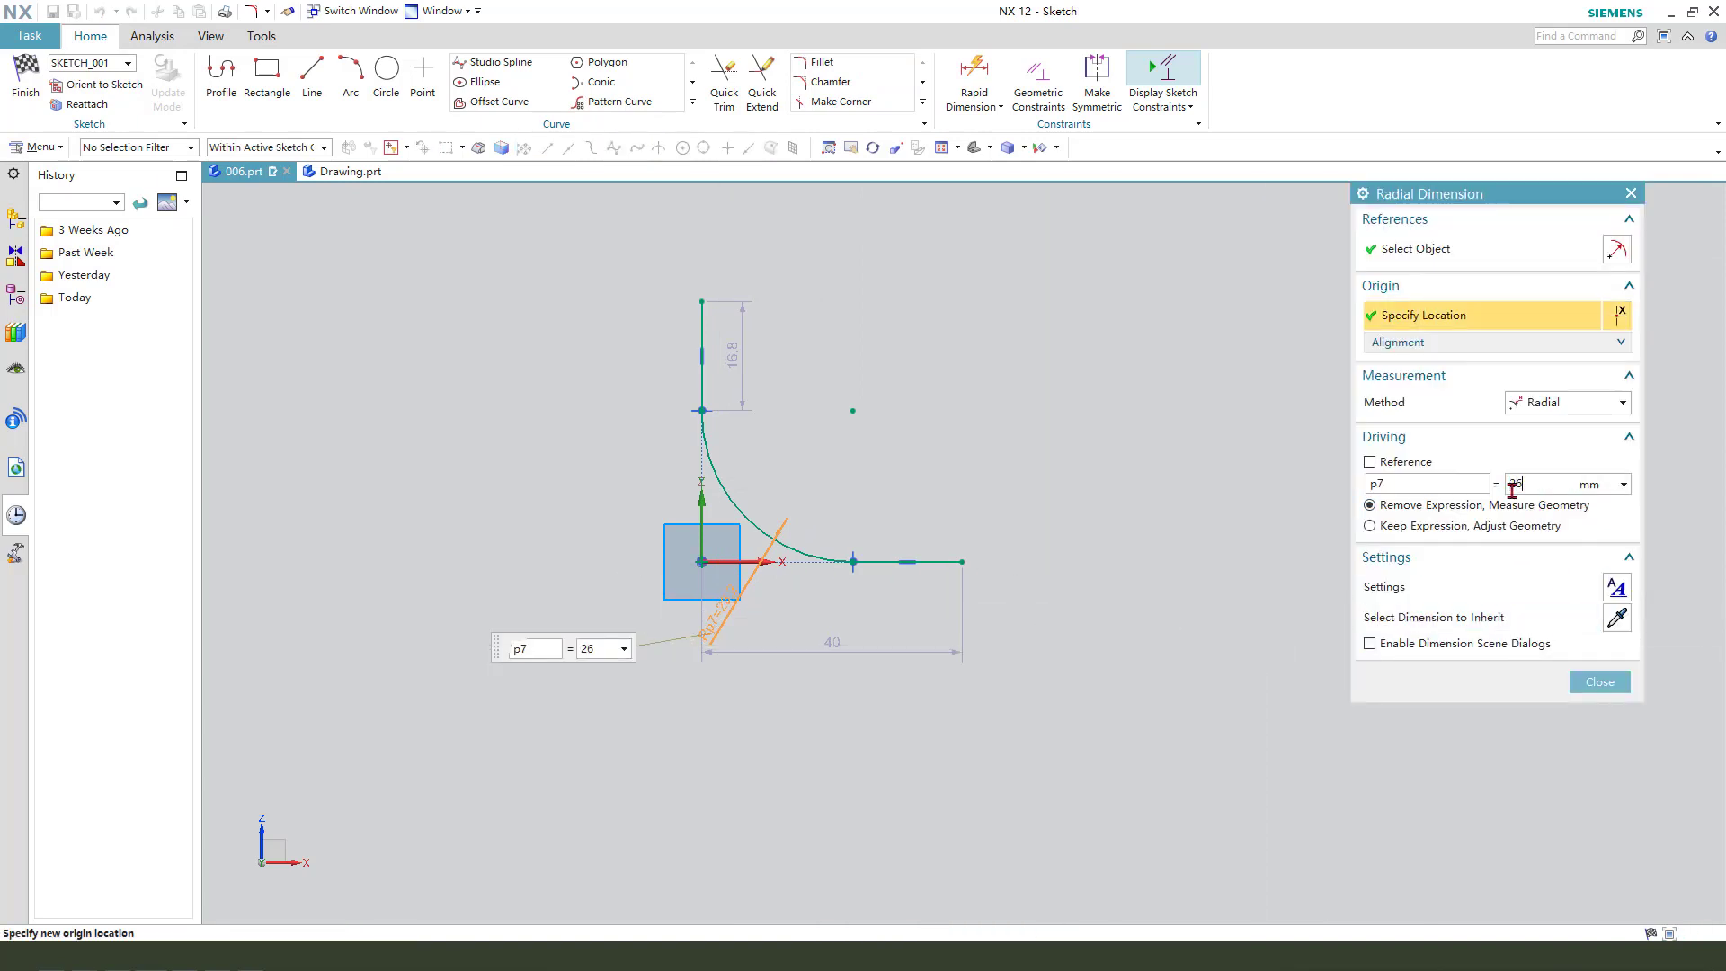
key("Return")
middle_click(849, 792)
scroll(702, 658, "down", 9)
scroll(648, 594, "up", 2)
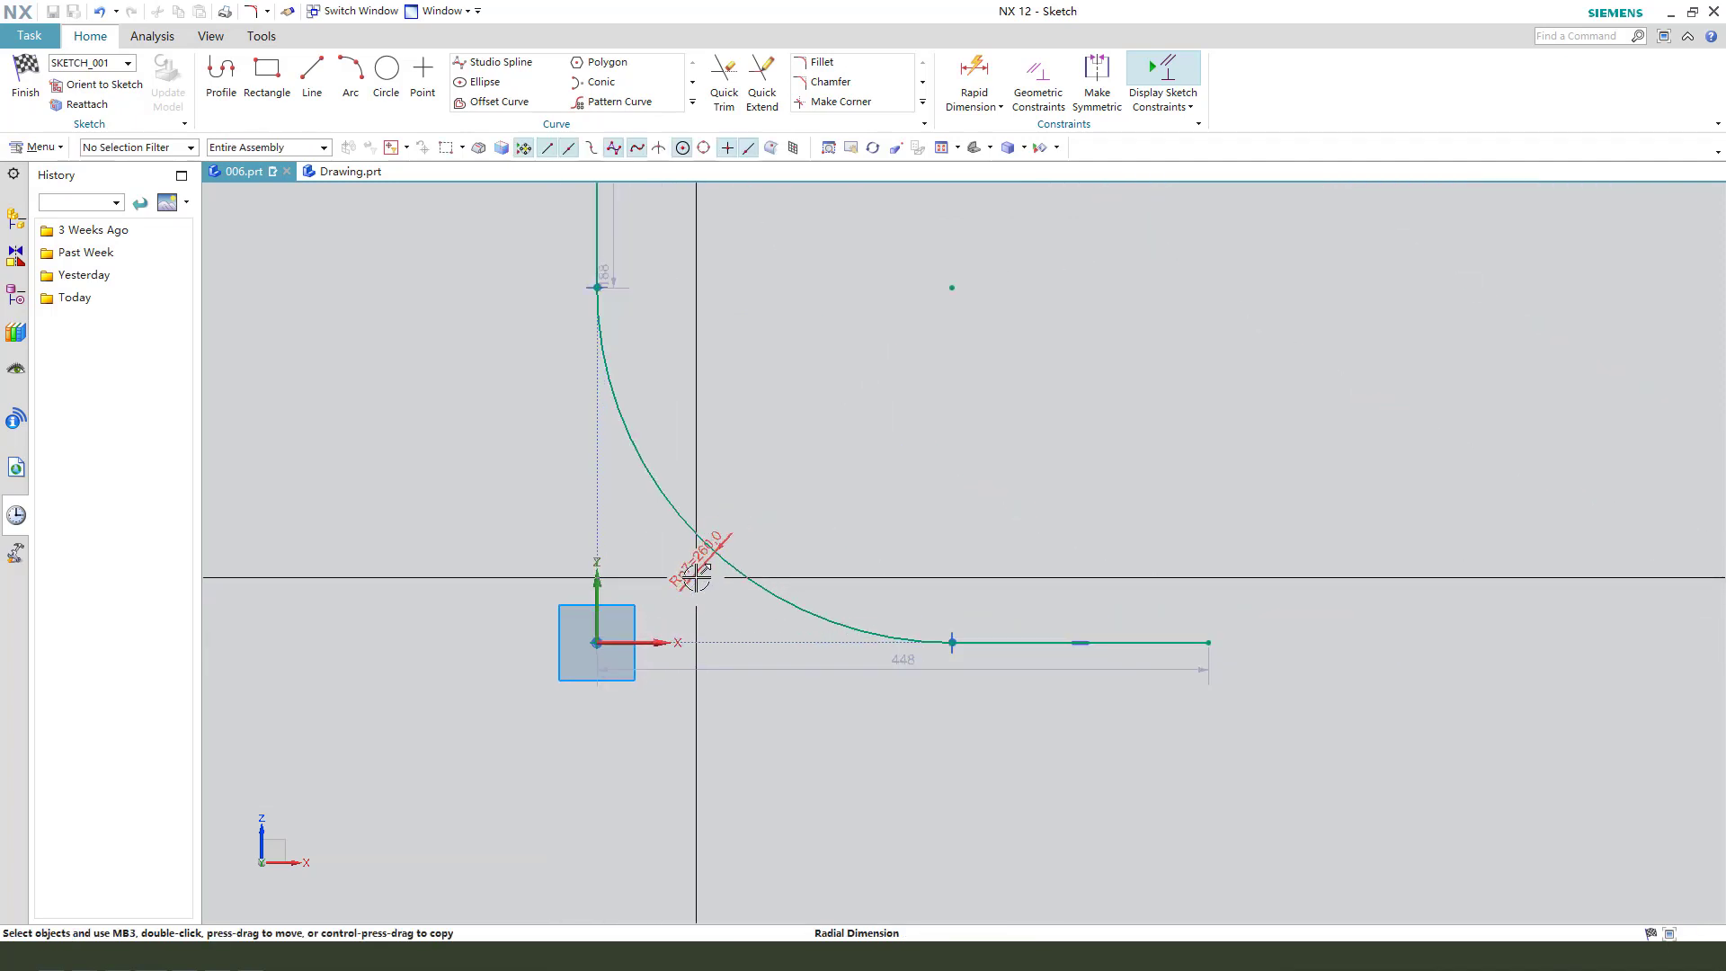
left_click_drag(694, 563, 775, 459)
- Add a horizontal dimension of 150 mm to the straight horizontal segment beyond the arc
left_click(1016, 648)
left_click(1367, 596)
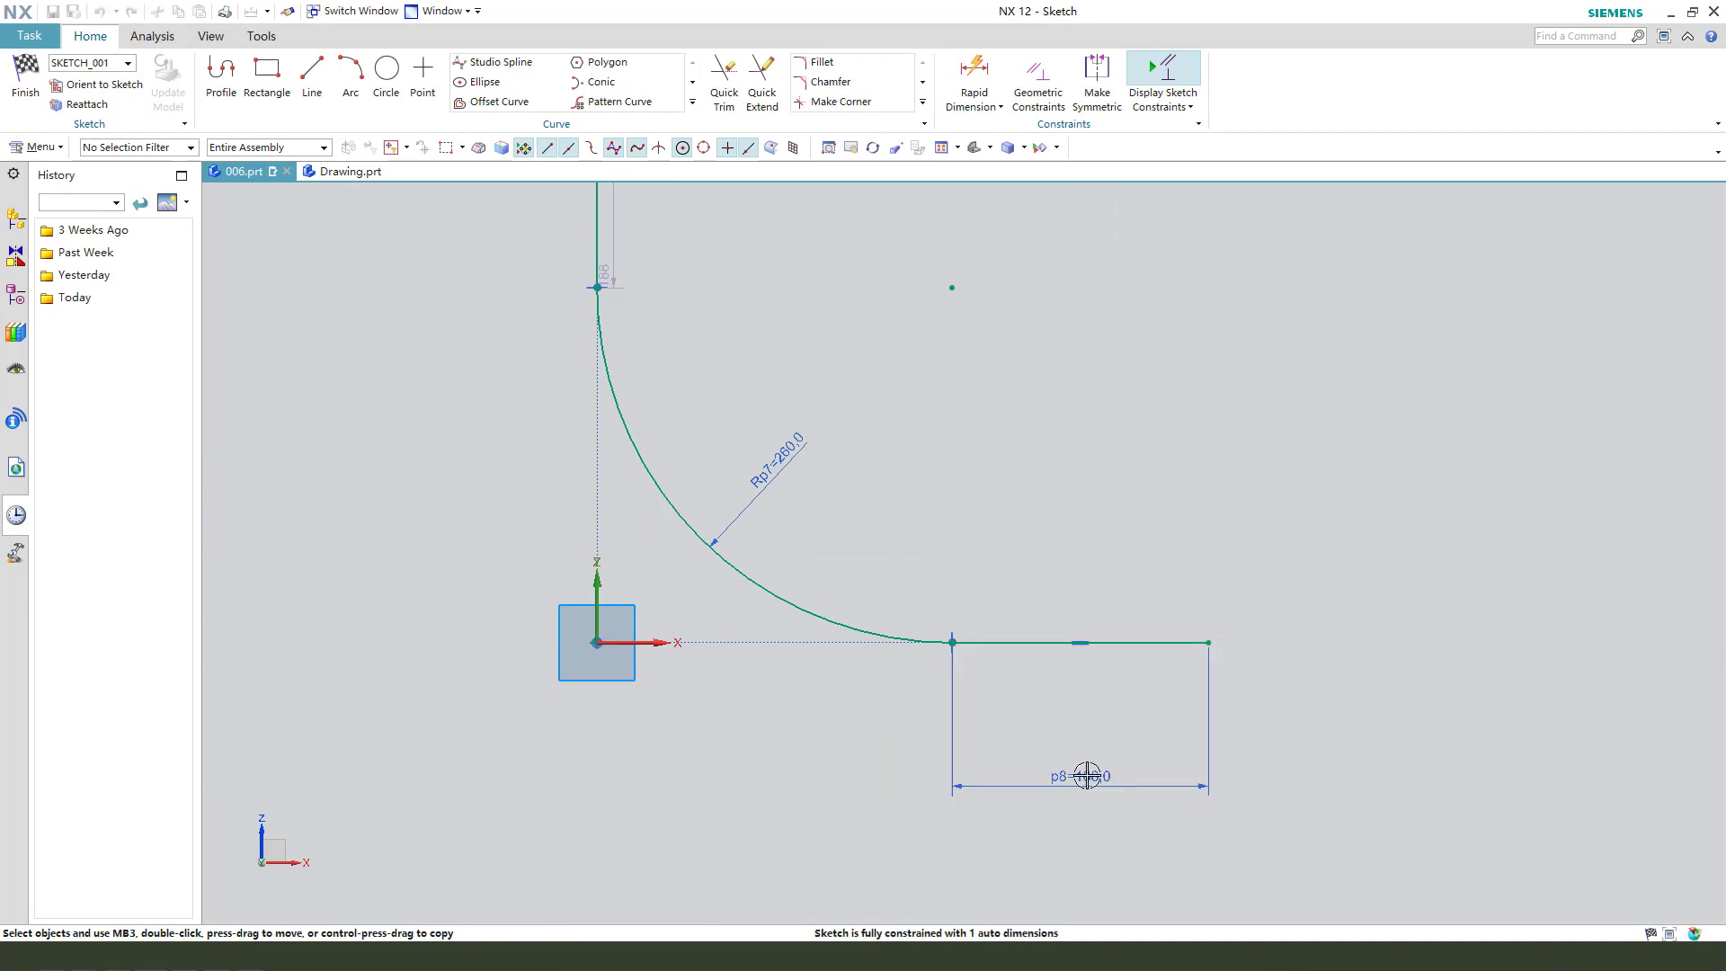
left_click(1093, 788)
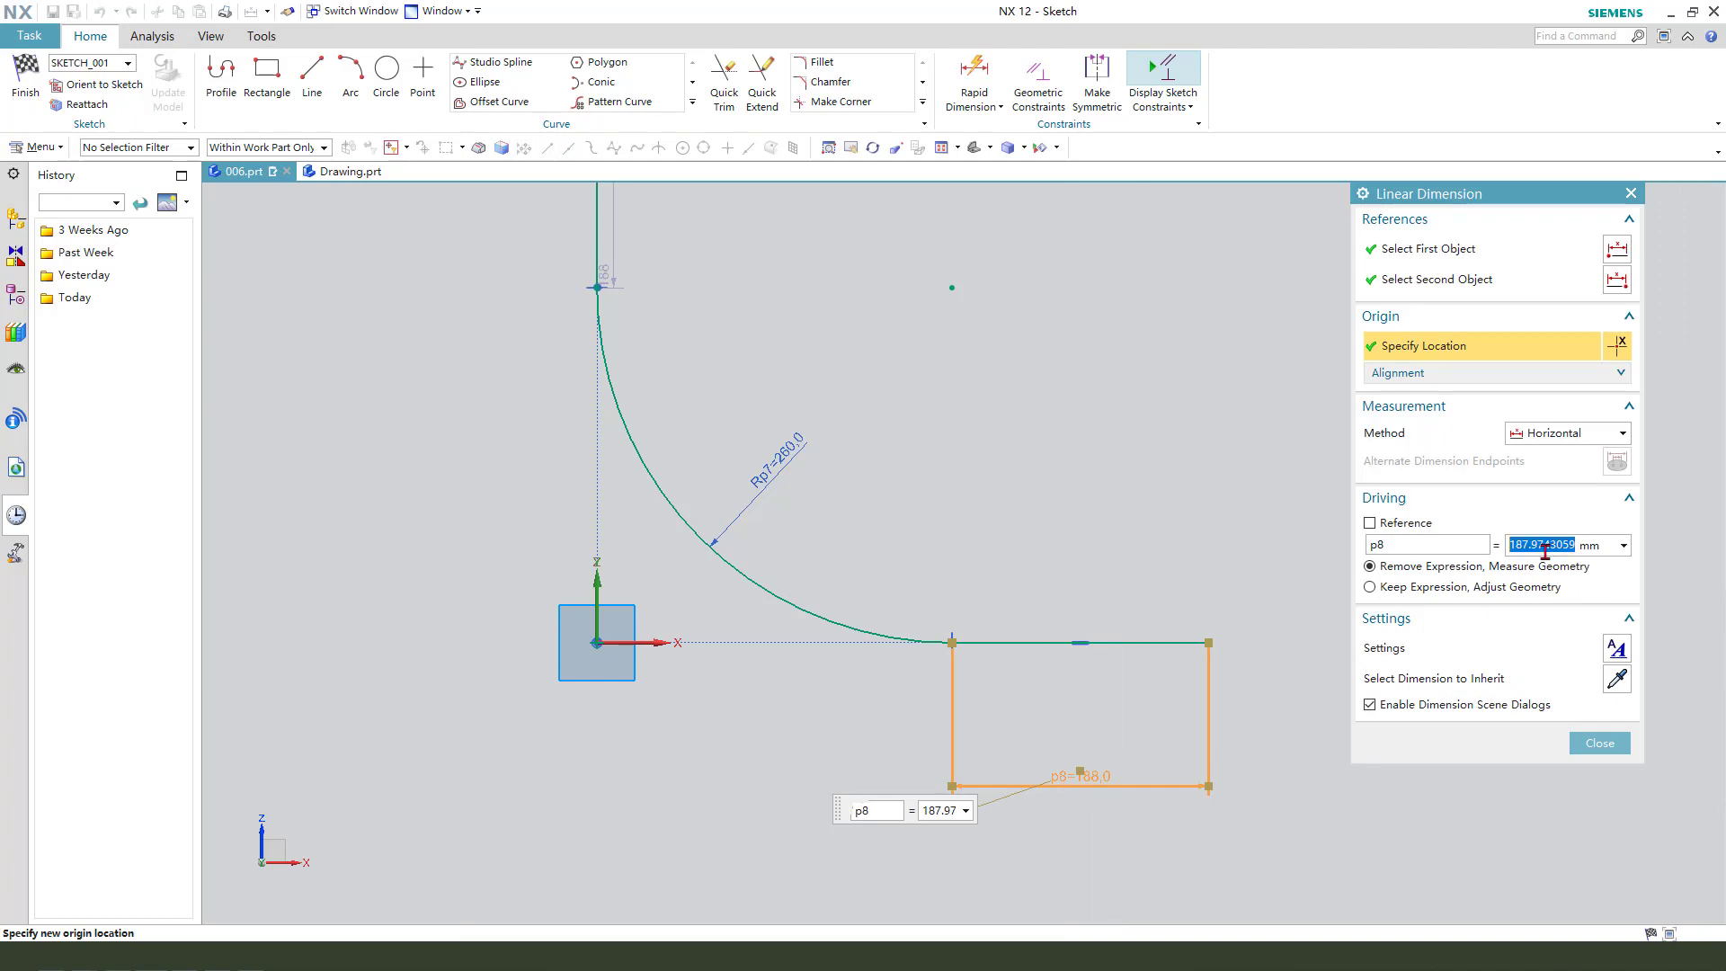
middle_click(856, 676)
- Constrain the vertical straight segment to be equal in length to the horizontal straight segment
scroll(788, 645, "down", 2)
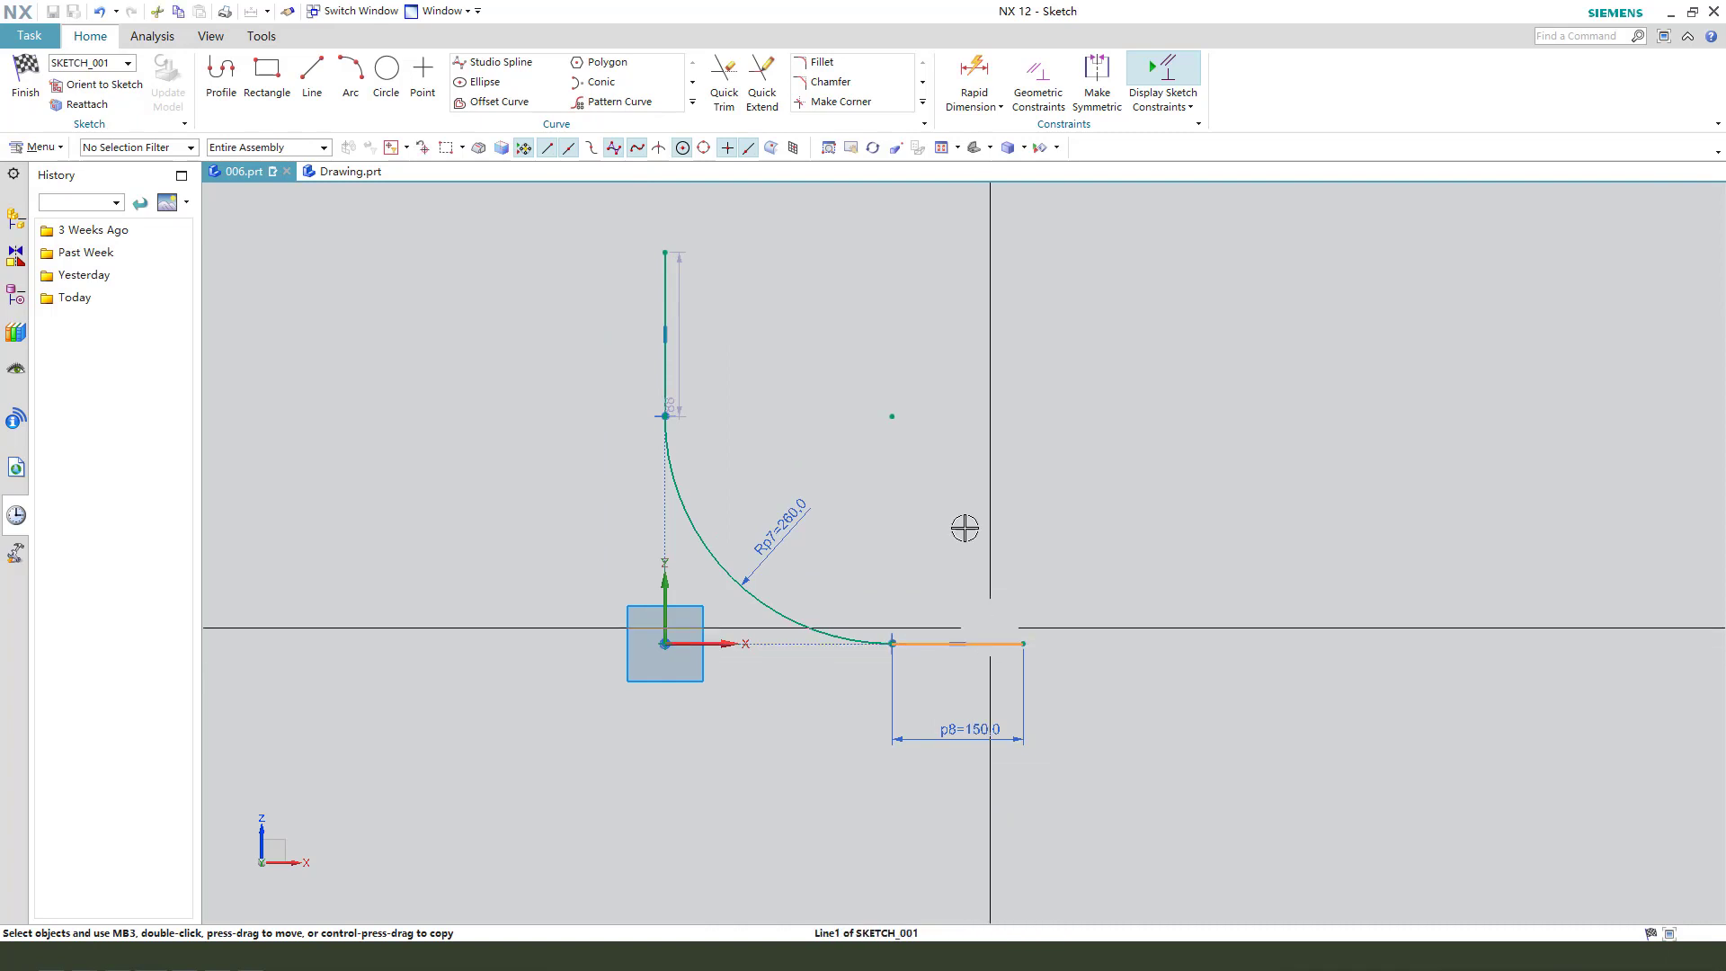
scroll(692, 220, "up", 2)
left_click(649, 330)
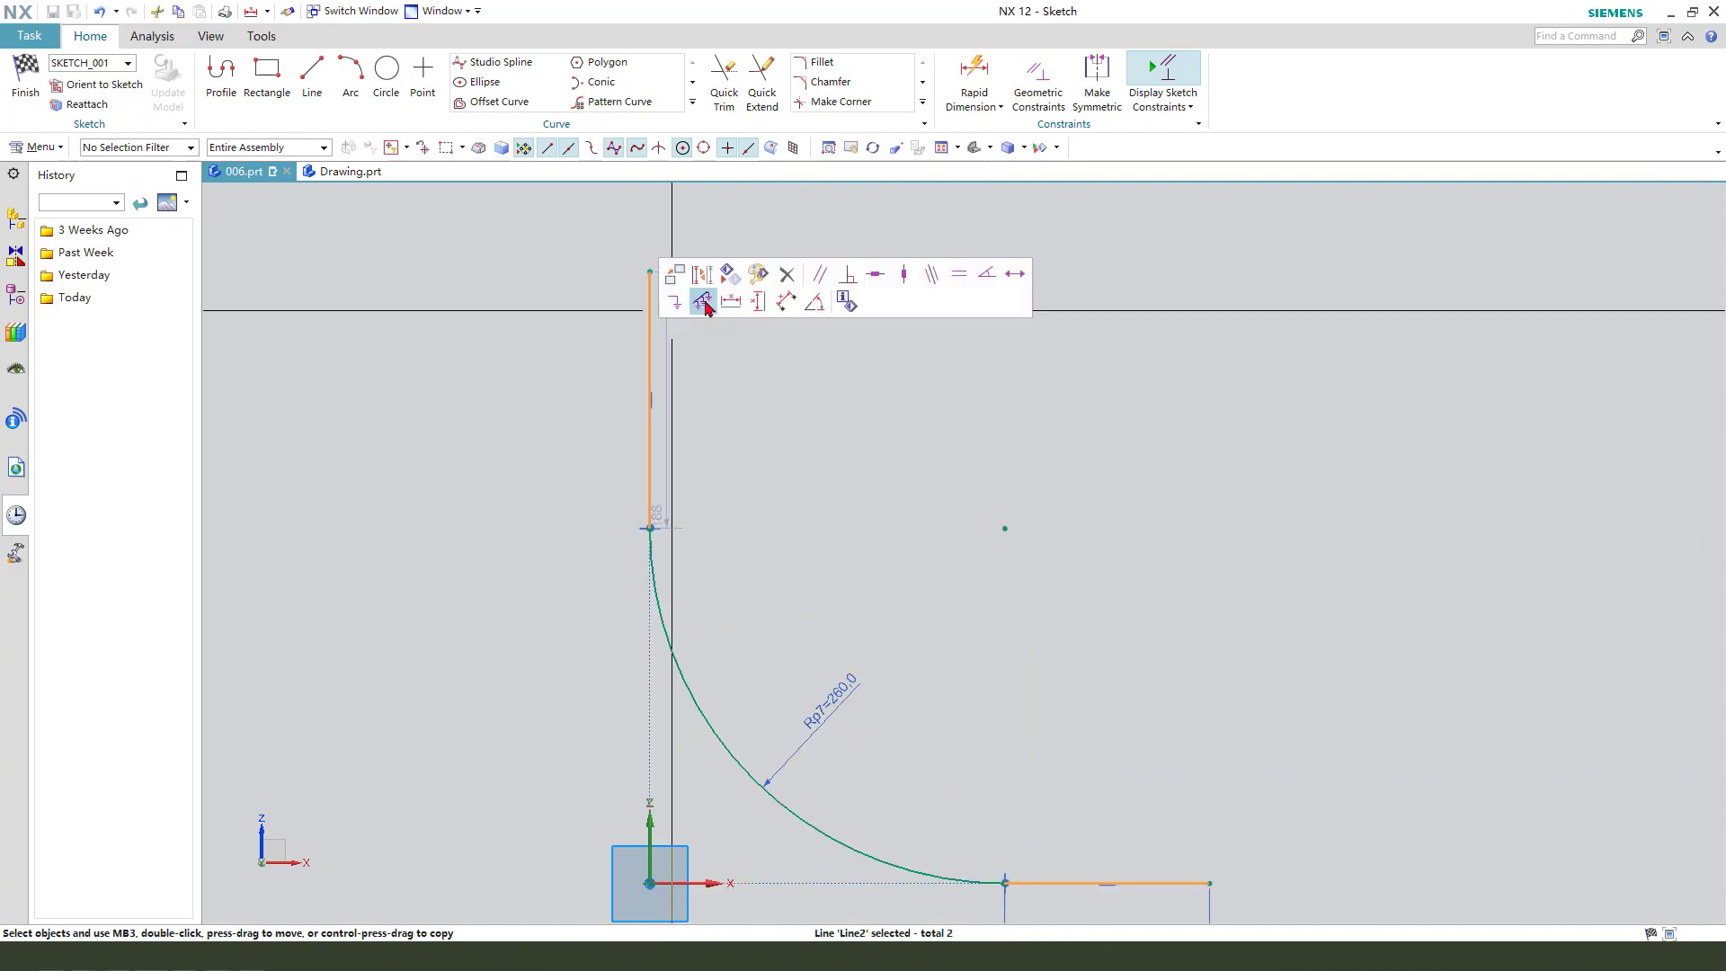
left_click(958, 279)
scroll(944, 414, "down", 2)
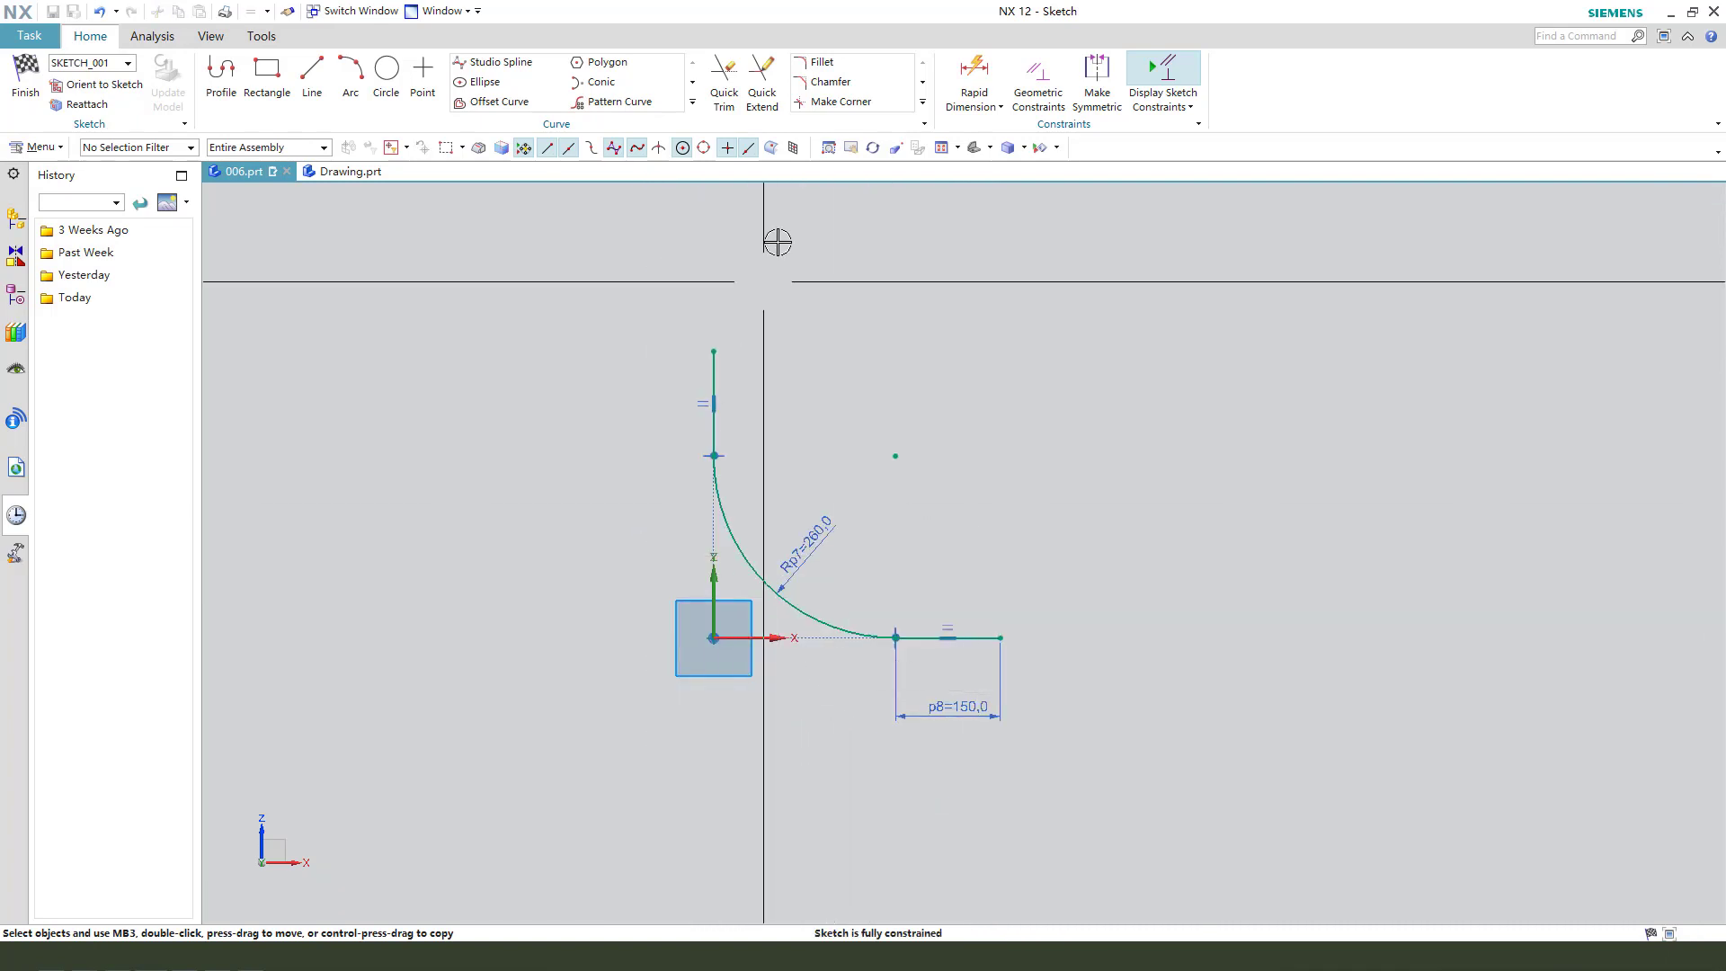
- Finish the sketch and cancel the extrusion while saving the sketch as the elbow's centerline path
left_click(25, 79)
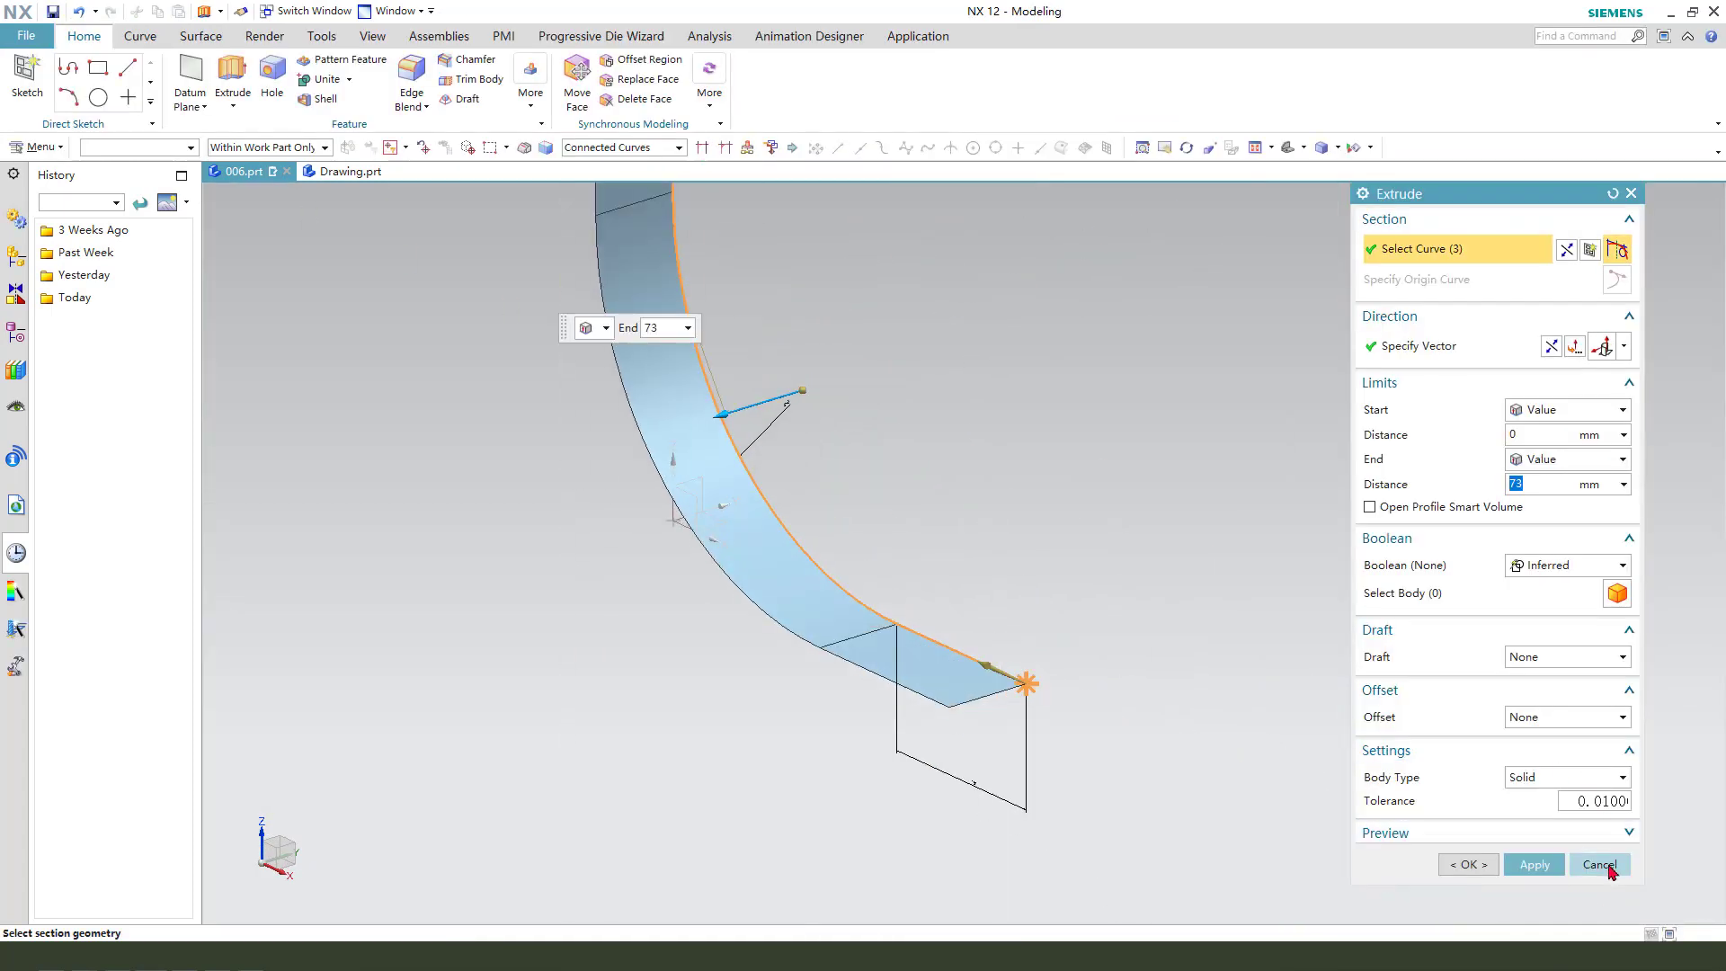
left_click(1600, 865)
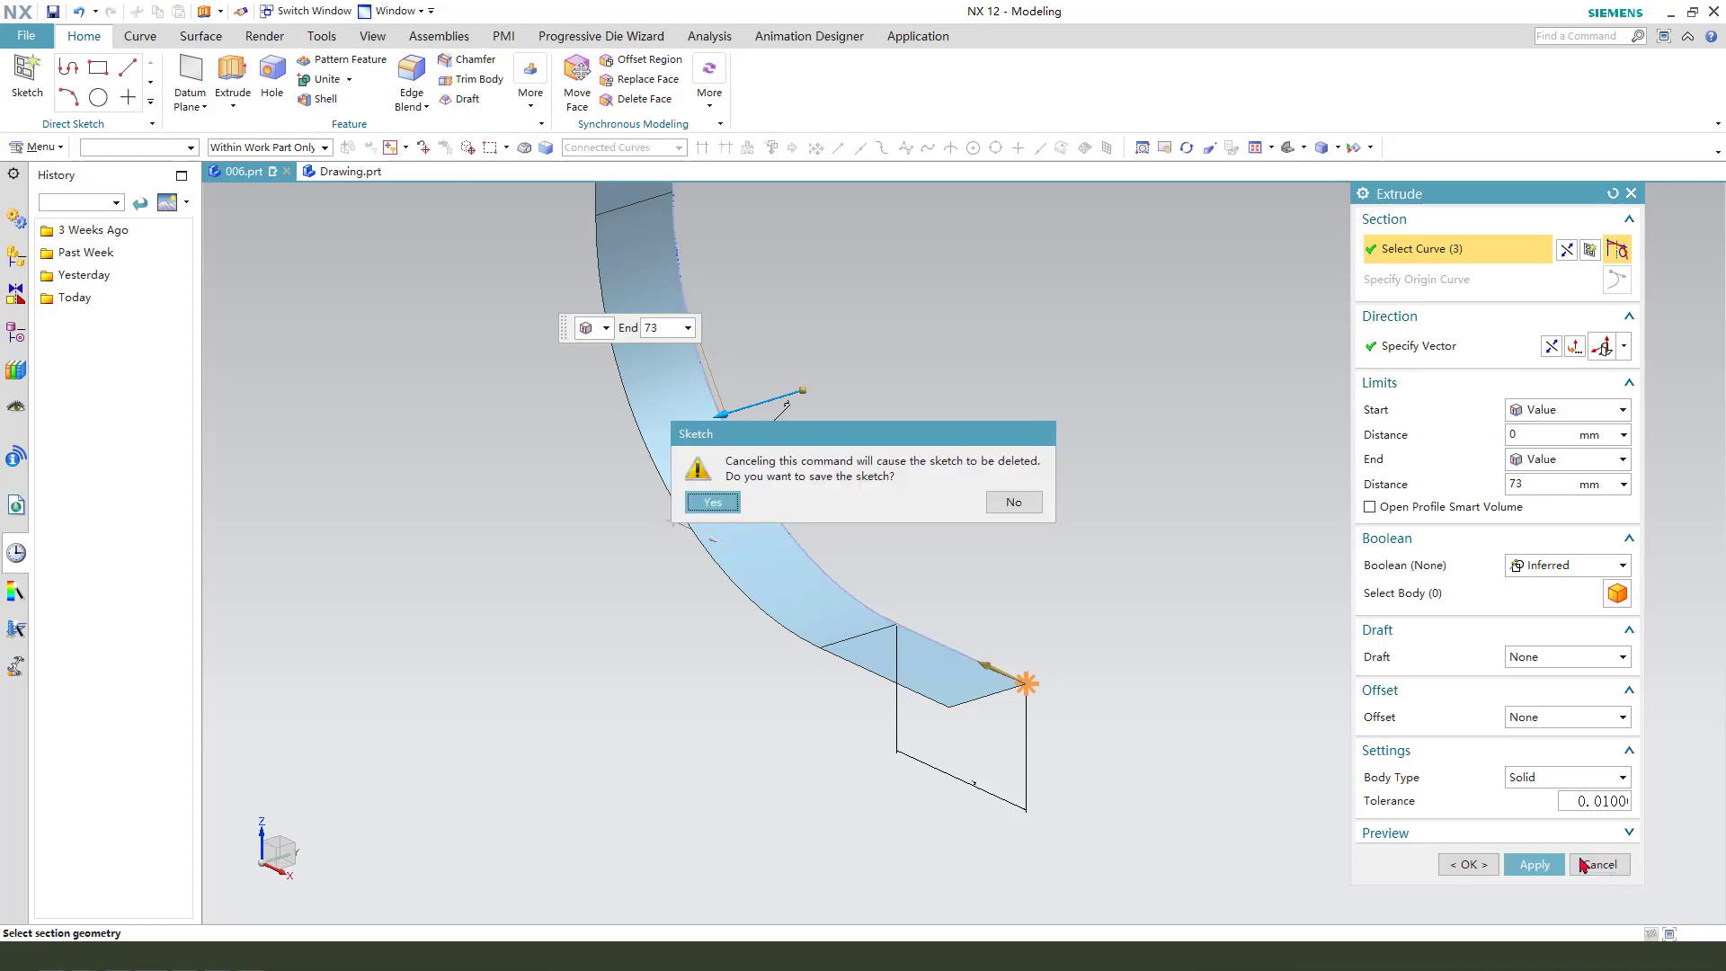
left_click(712, 504)
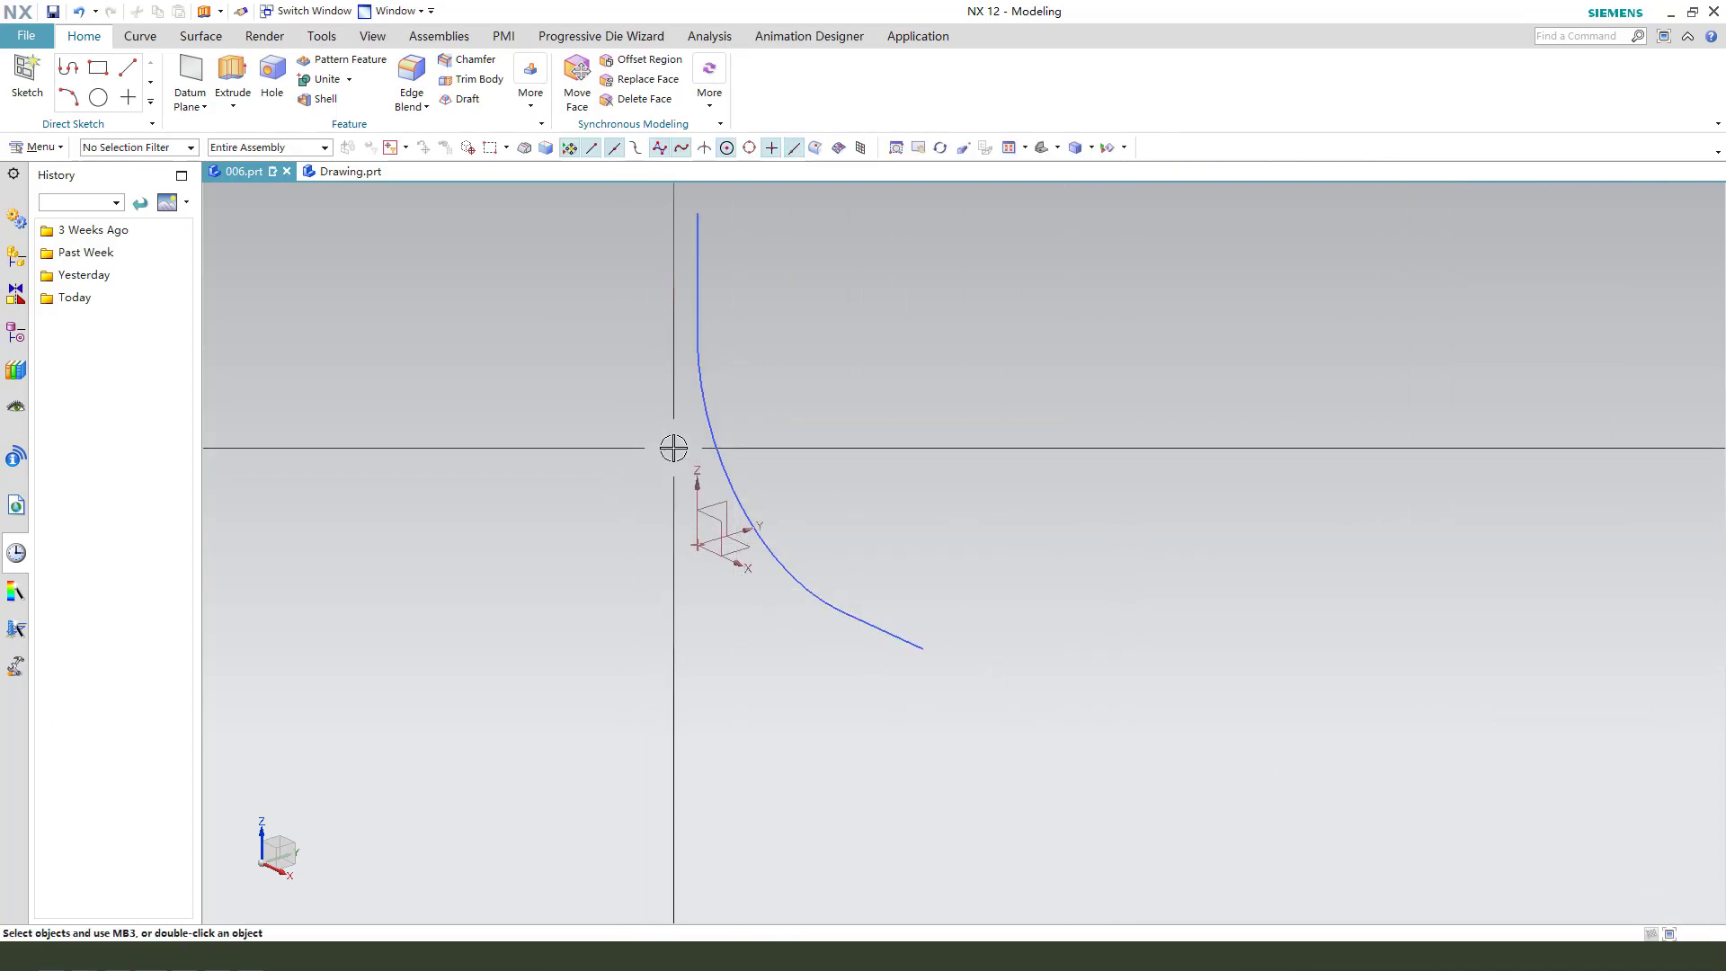
- Create a Tube along the tangent sketch curves with outer diameter 290 mm and inner diameter 0 mm
middle_click_drag(597, 499, 537, 512, "shift")
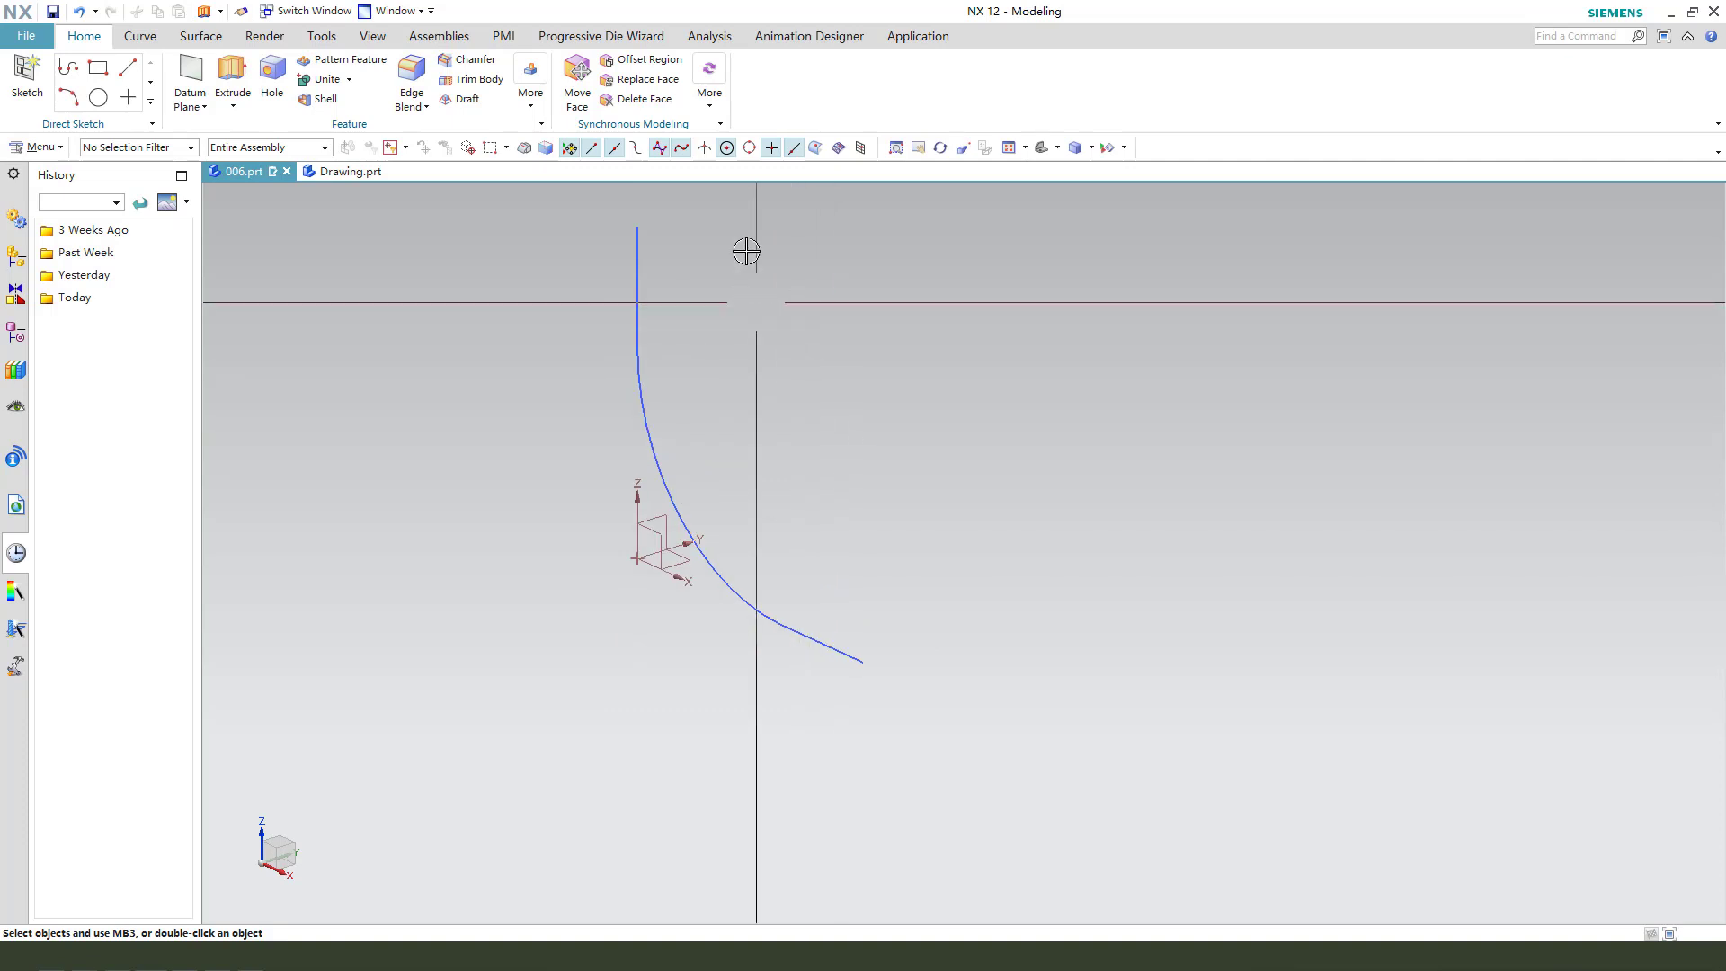
left_click(203, 37)
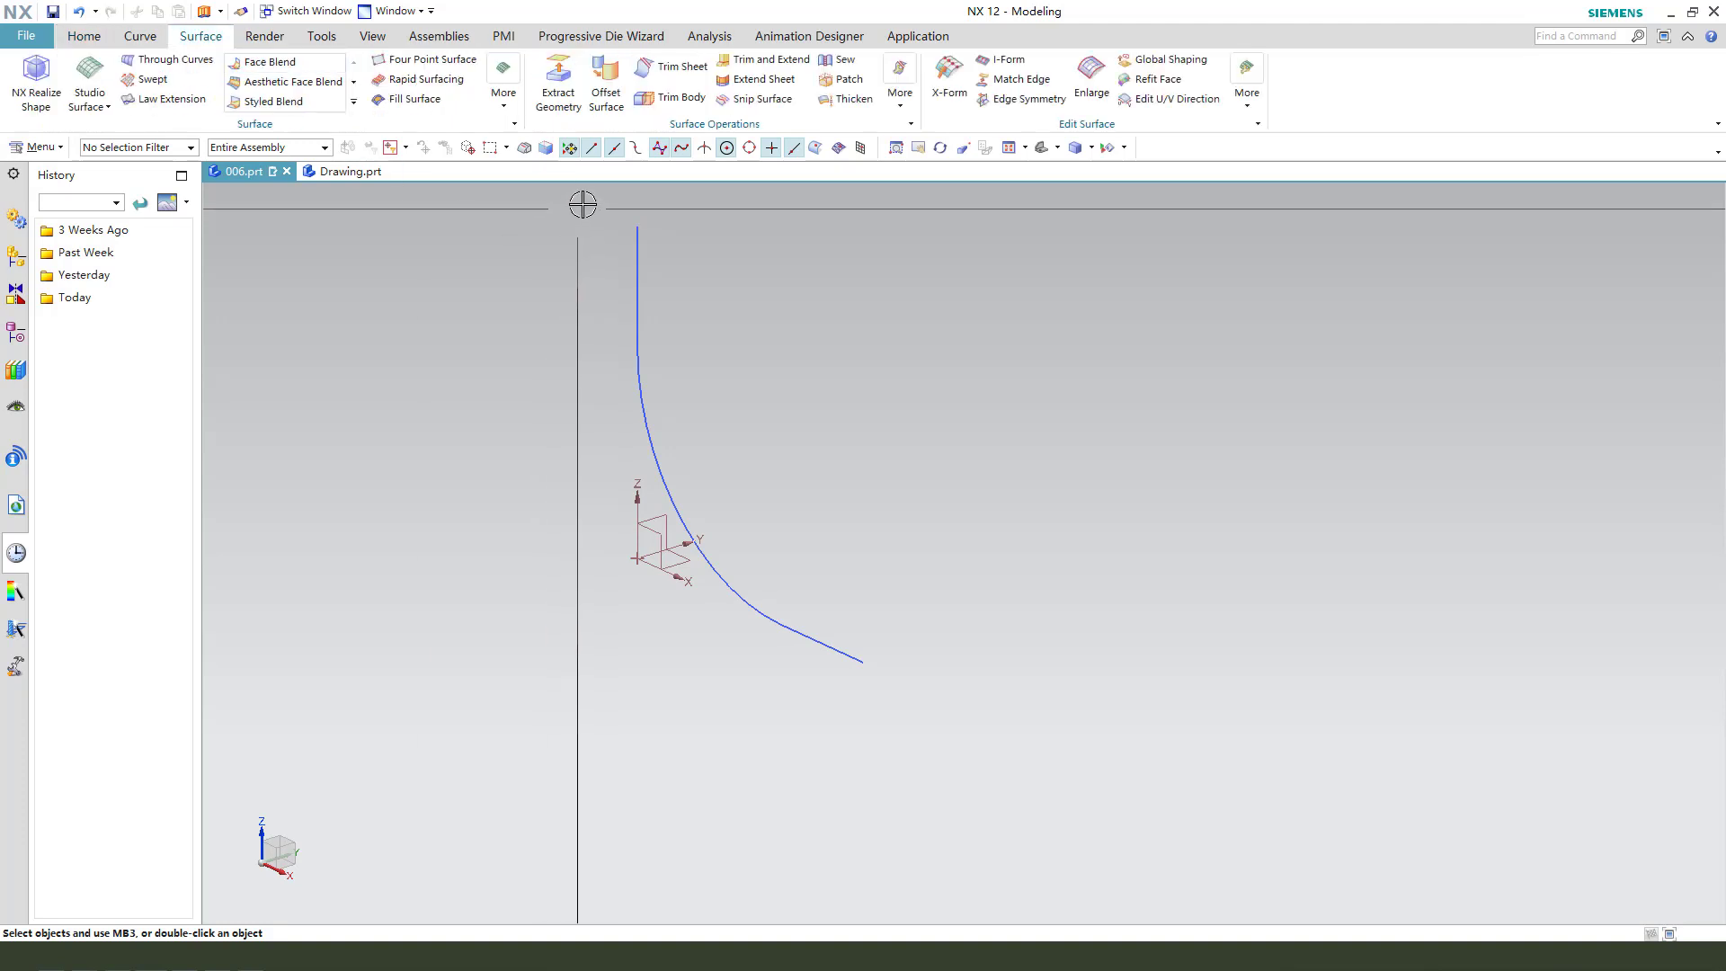
left_click(902, 111)
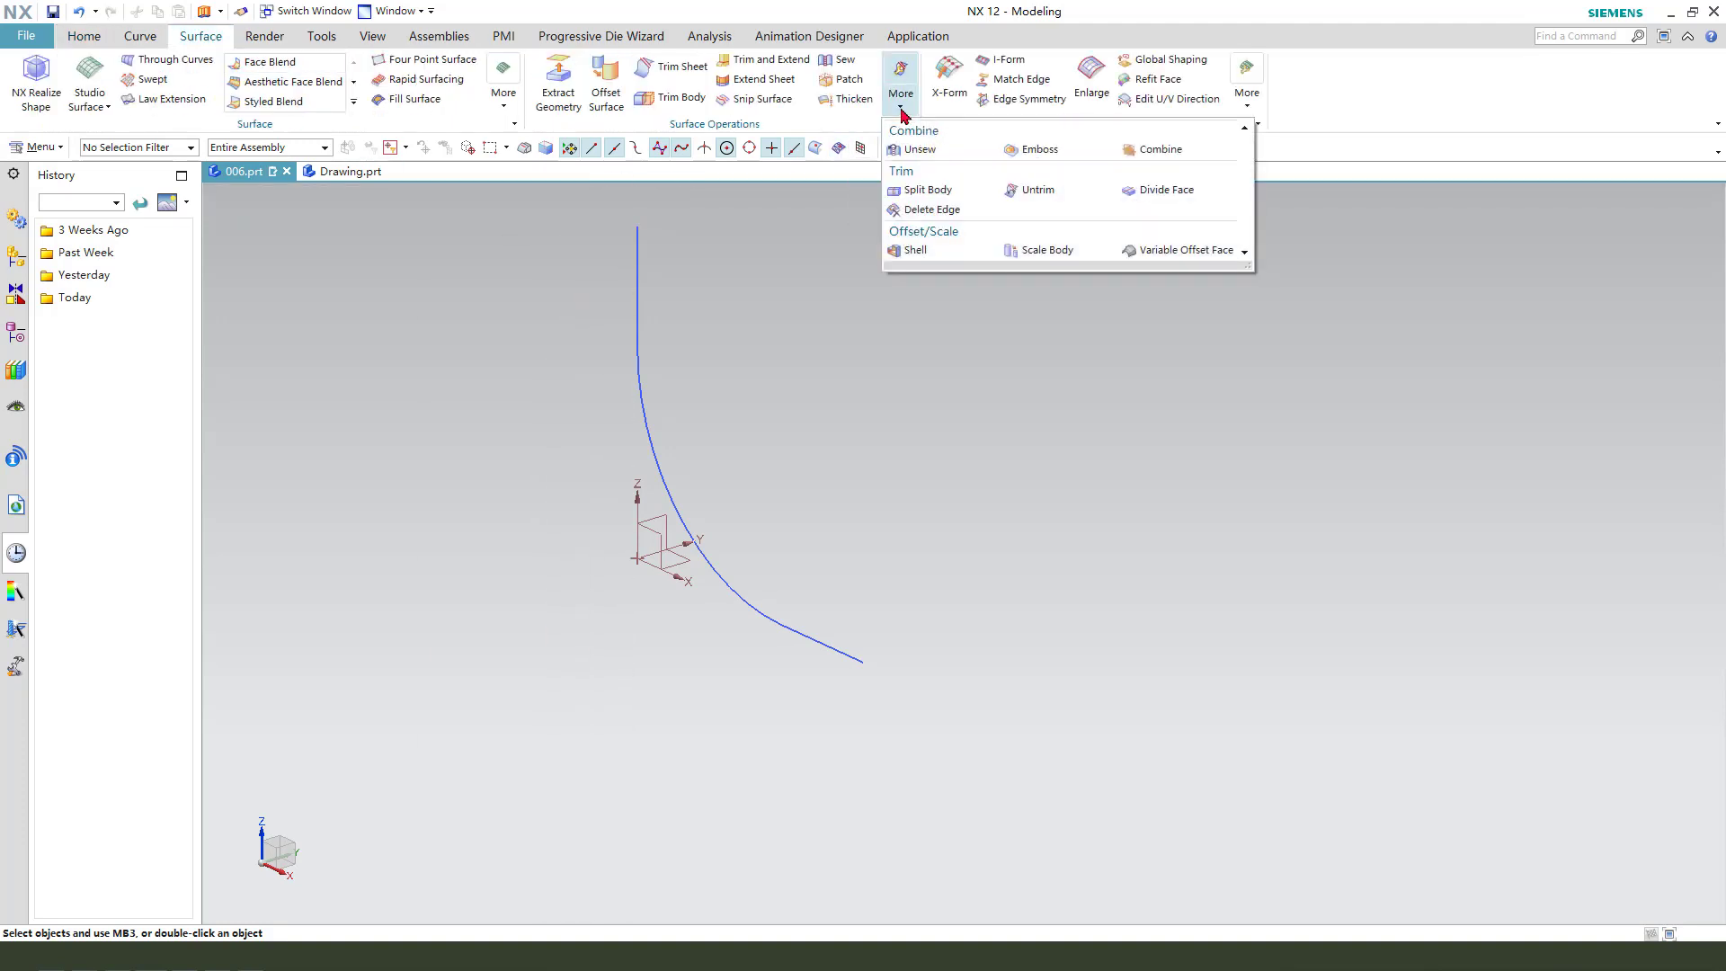
left_click(499, 107)
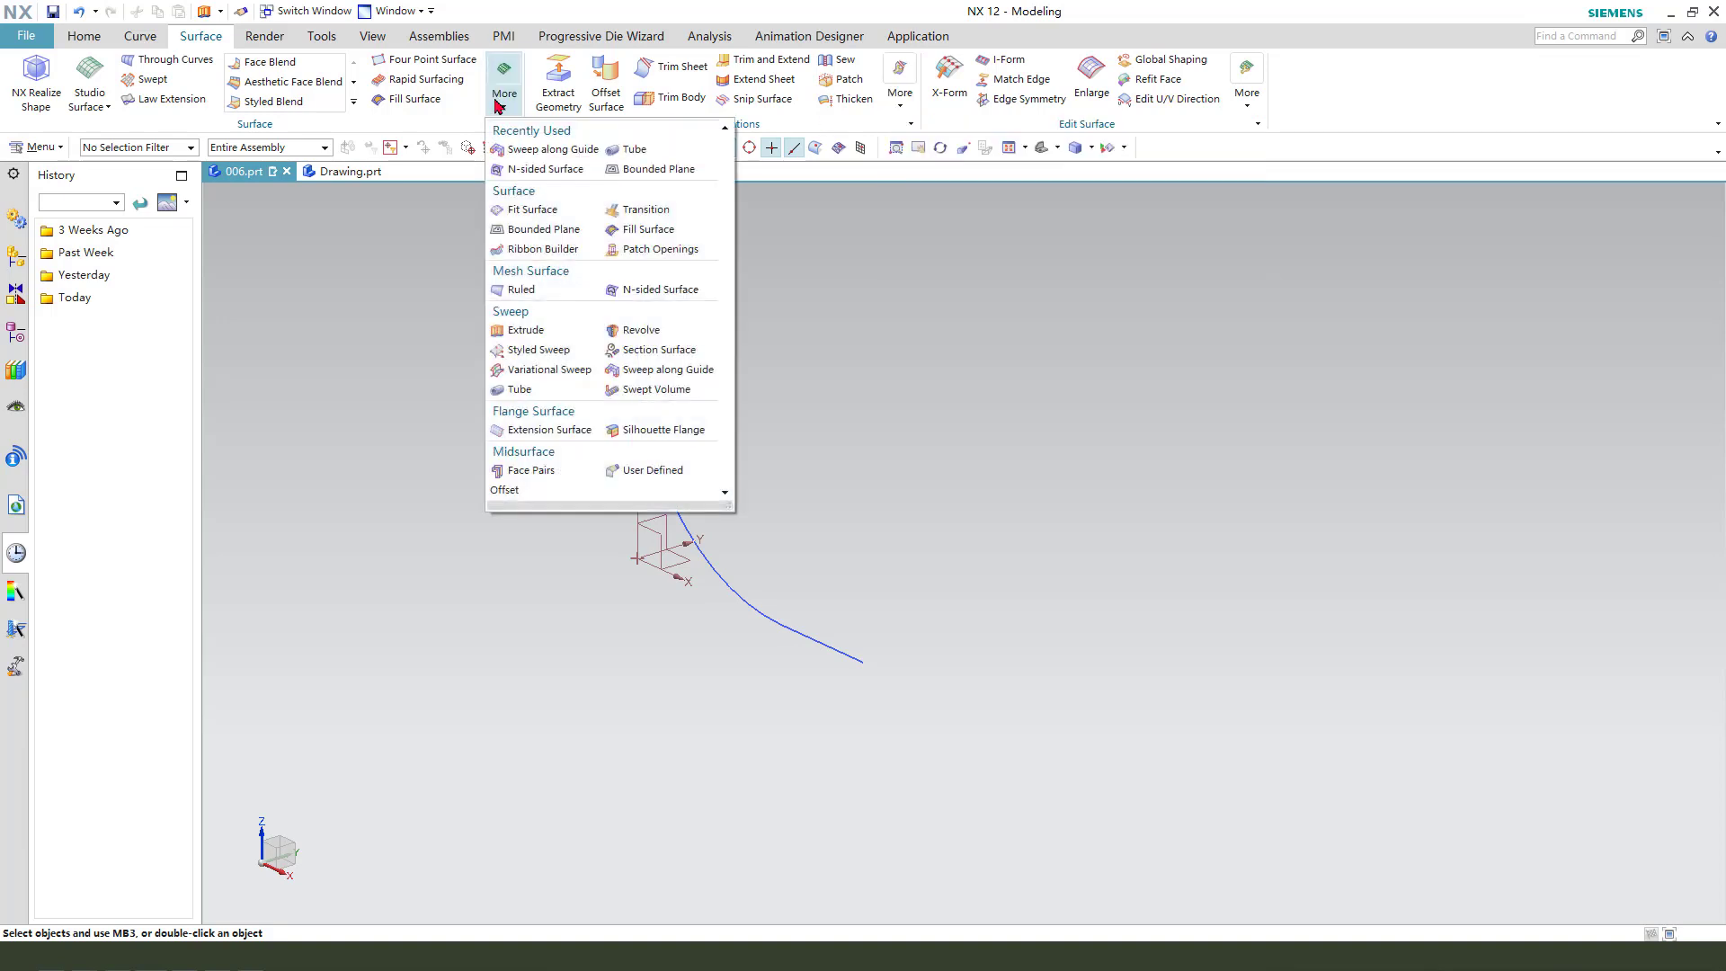
left_click(525, 394)
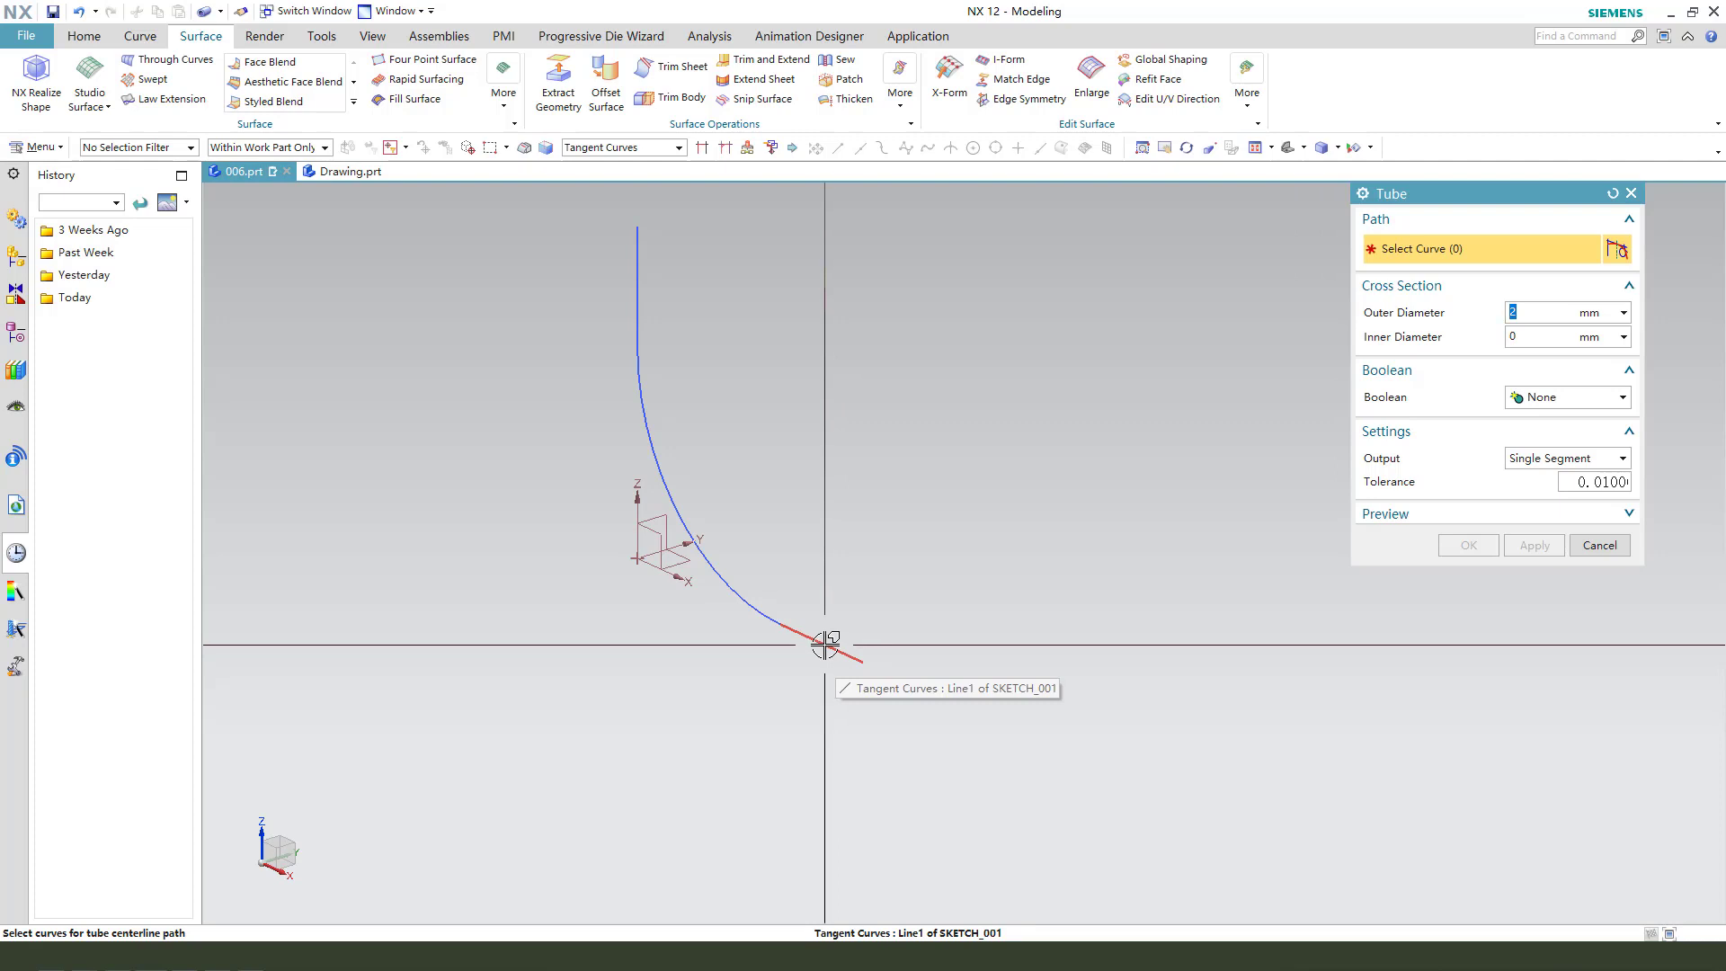
left_click(825, 645)
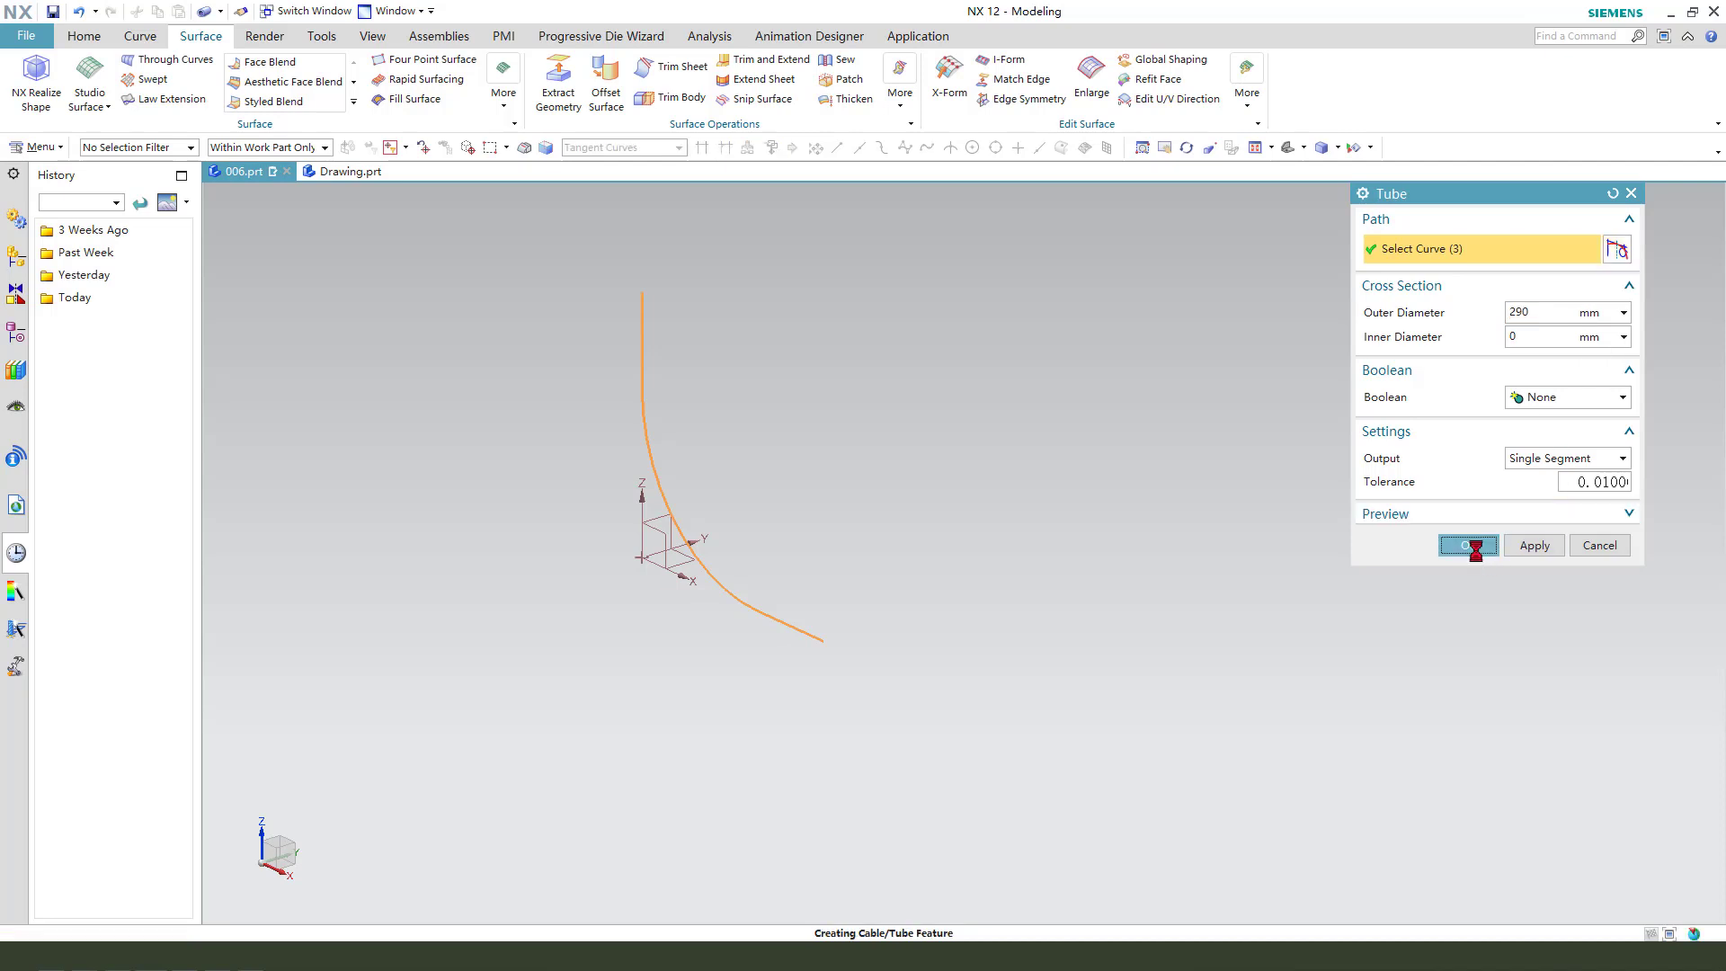
- Start an Extrude section sketch on the circular end face of the tube's horizontal leg
scroll(745, 513, "up", 3)
scroll(944, 644, "down", 3)
scroll(906, 482, "up", 2)
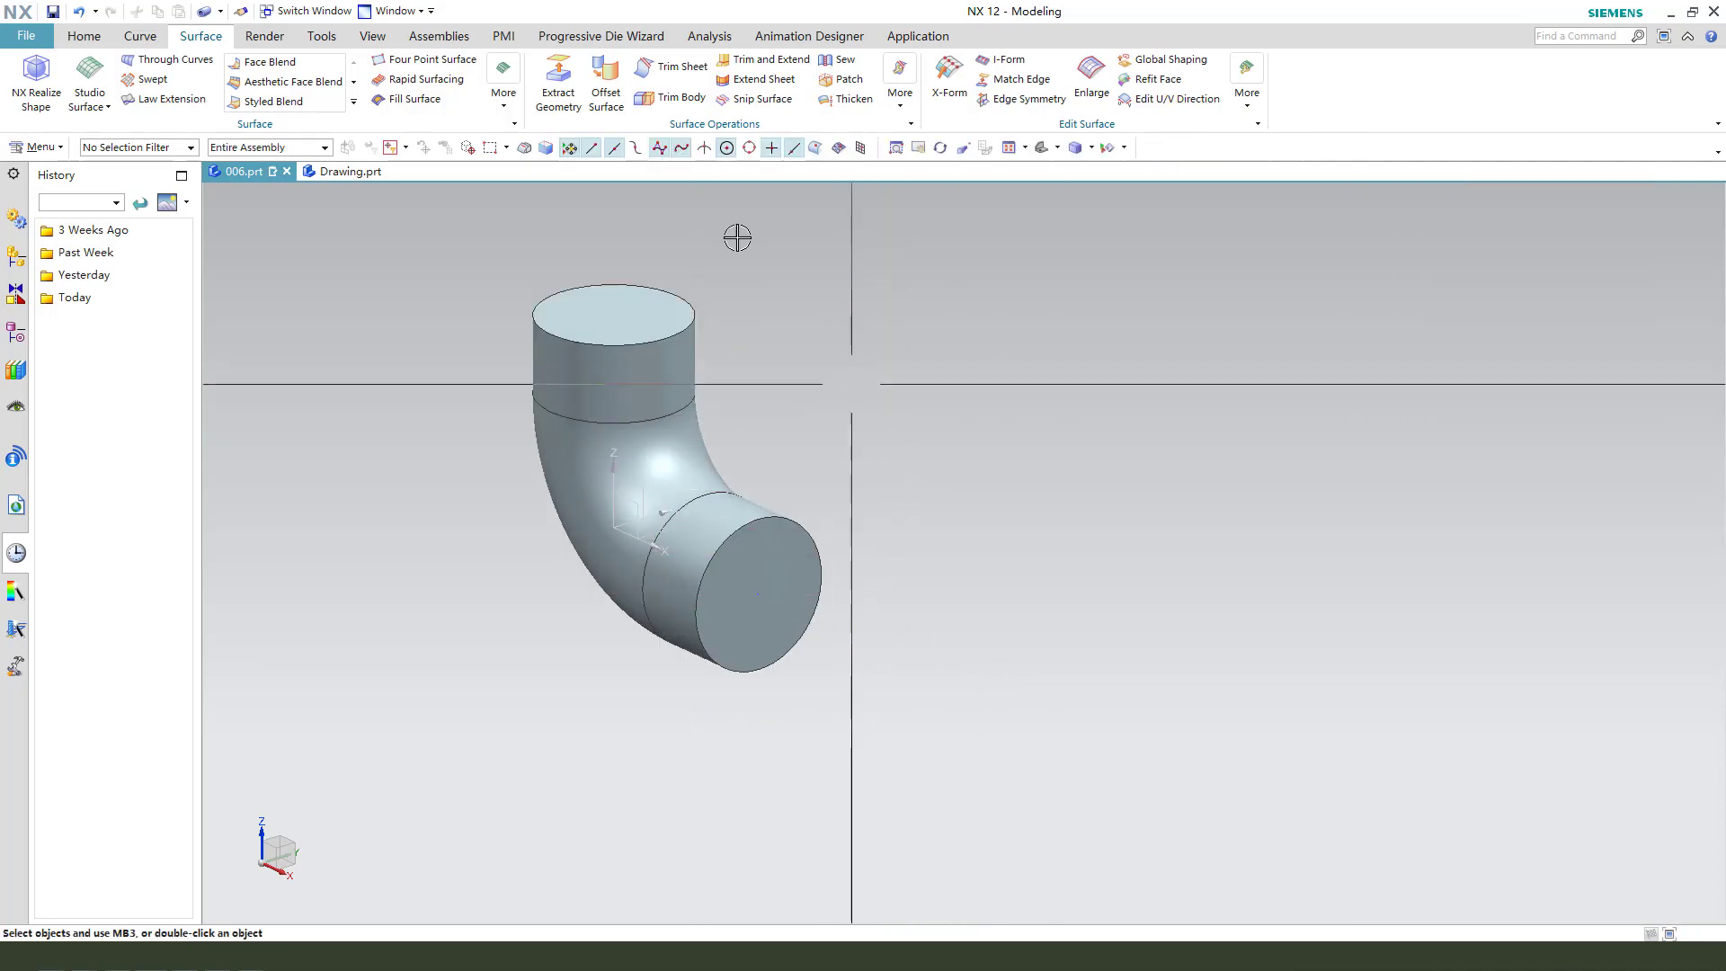
left_click(84, 38)
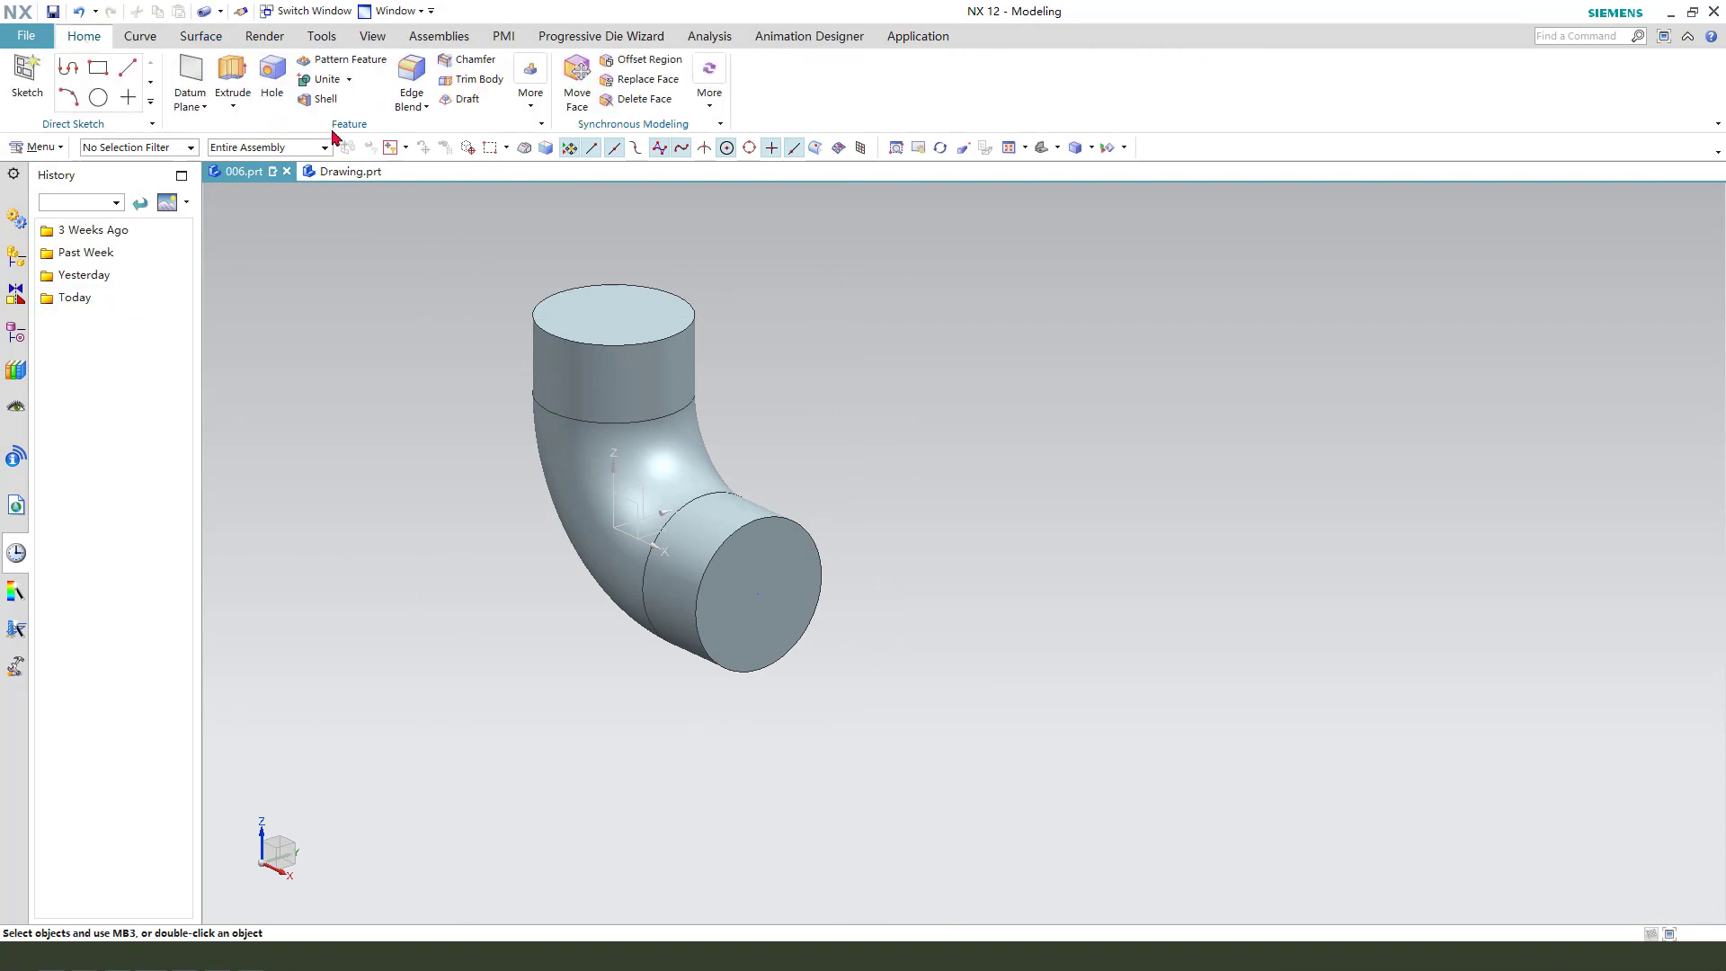
left_click(231, 73)
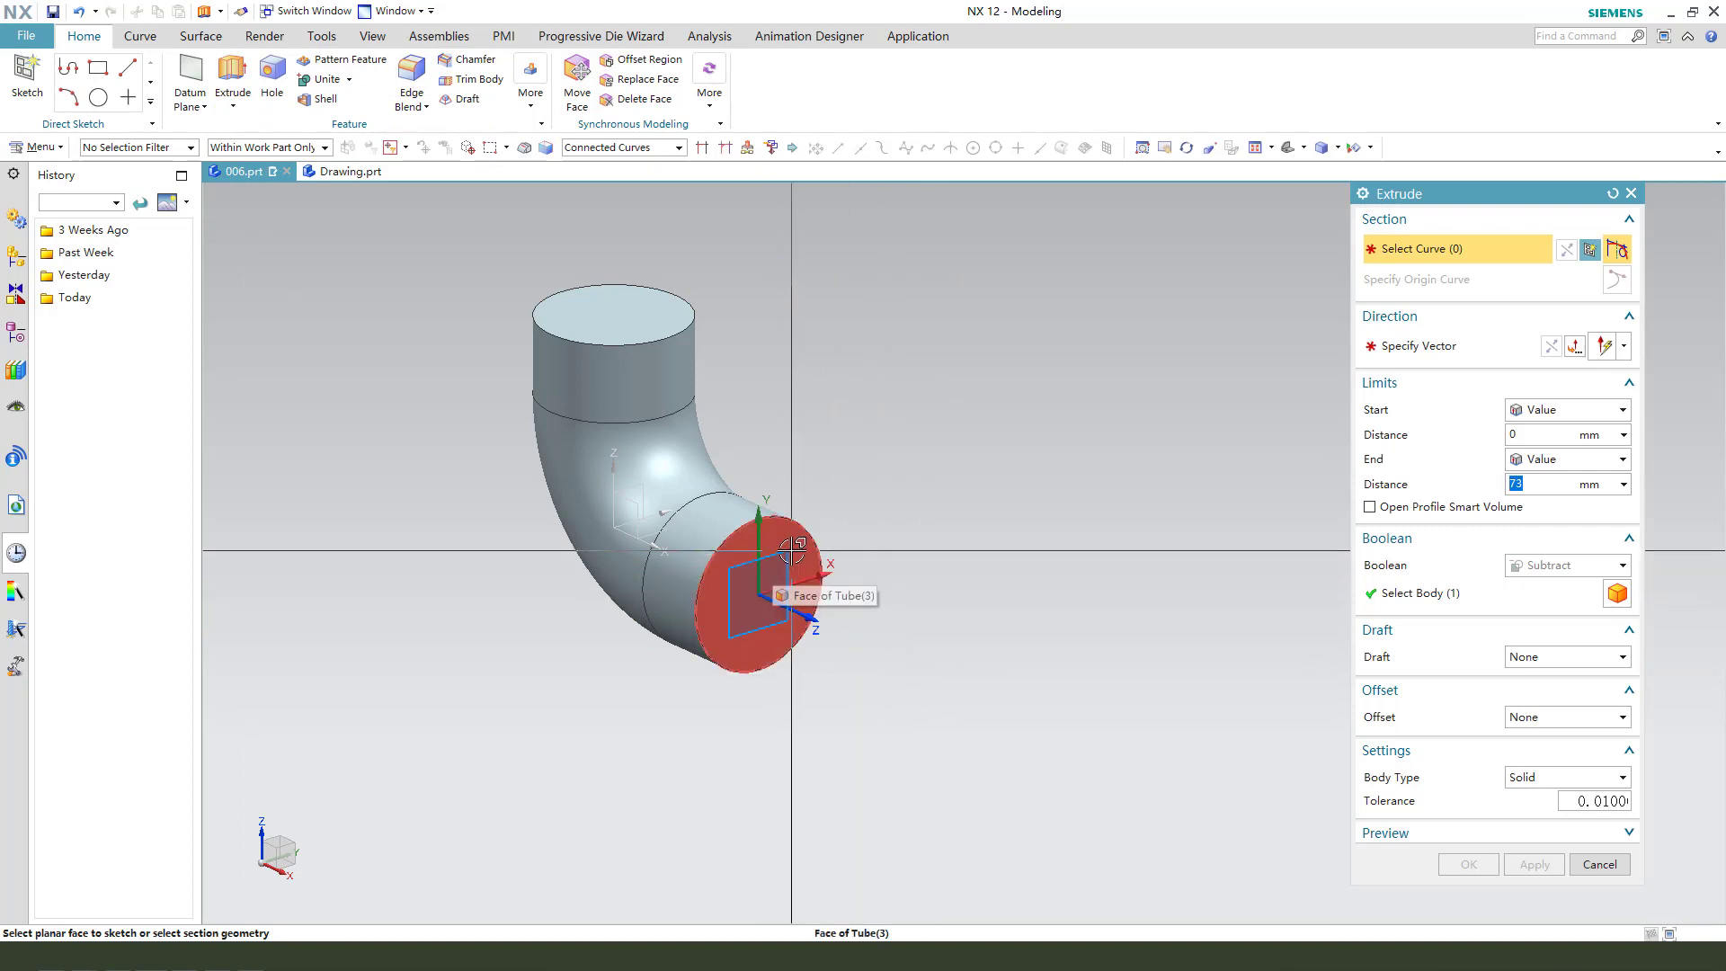
left_click(792, 550)
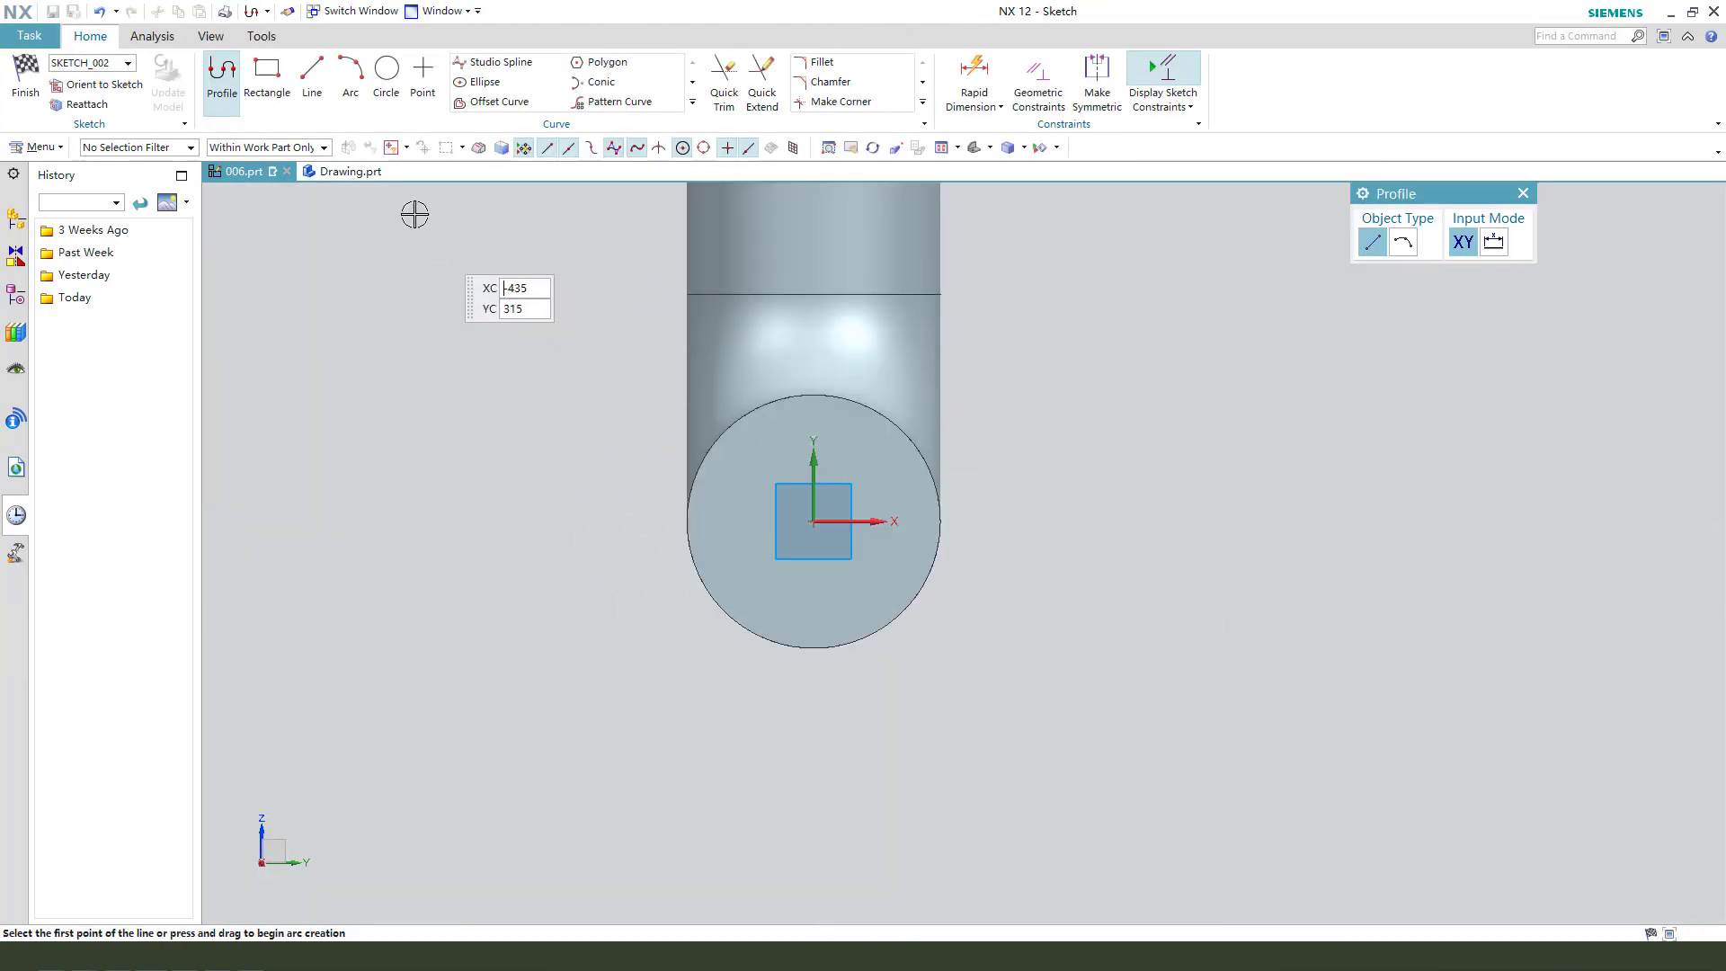
- Draw a rectangle about 525 mm wide and 485 mm high around the tube's circular end face
left_click(267, 72)
left_click(574, 329)
left_click(1032, 751)
key("Escape")
- Make the rectangle's top and right edges equal in length so that it becomes a square
left_click(1009, 329)
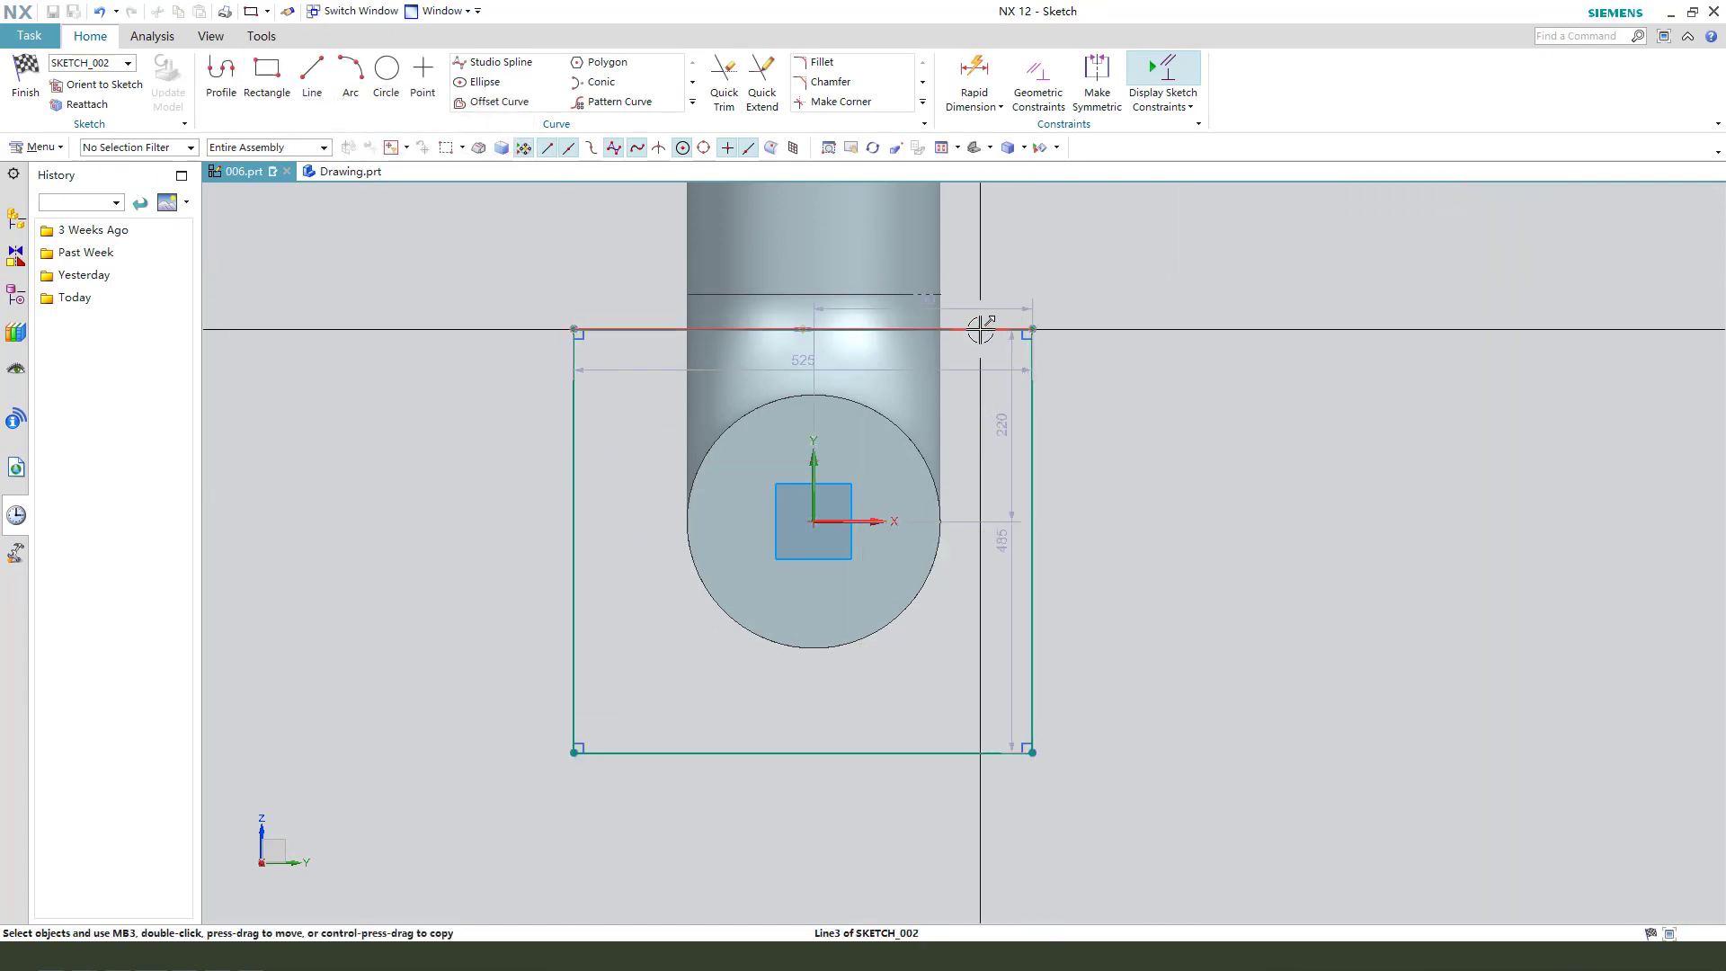
left_click(1041, 402)
left_click(1307, 345)
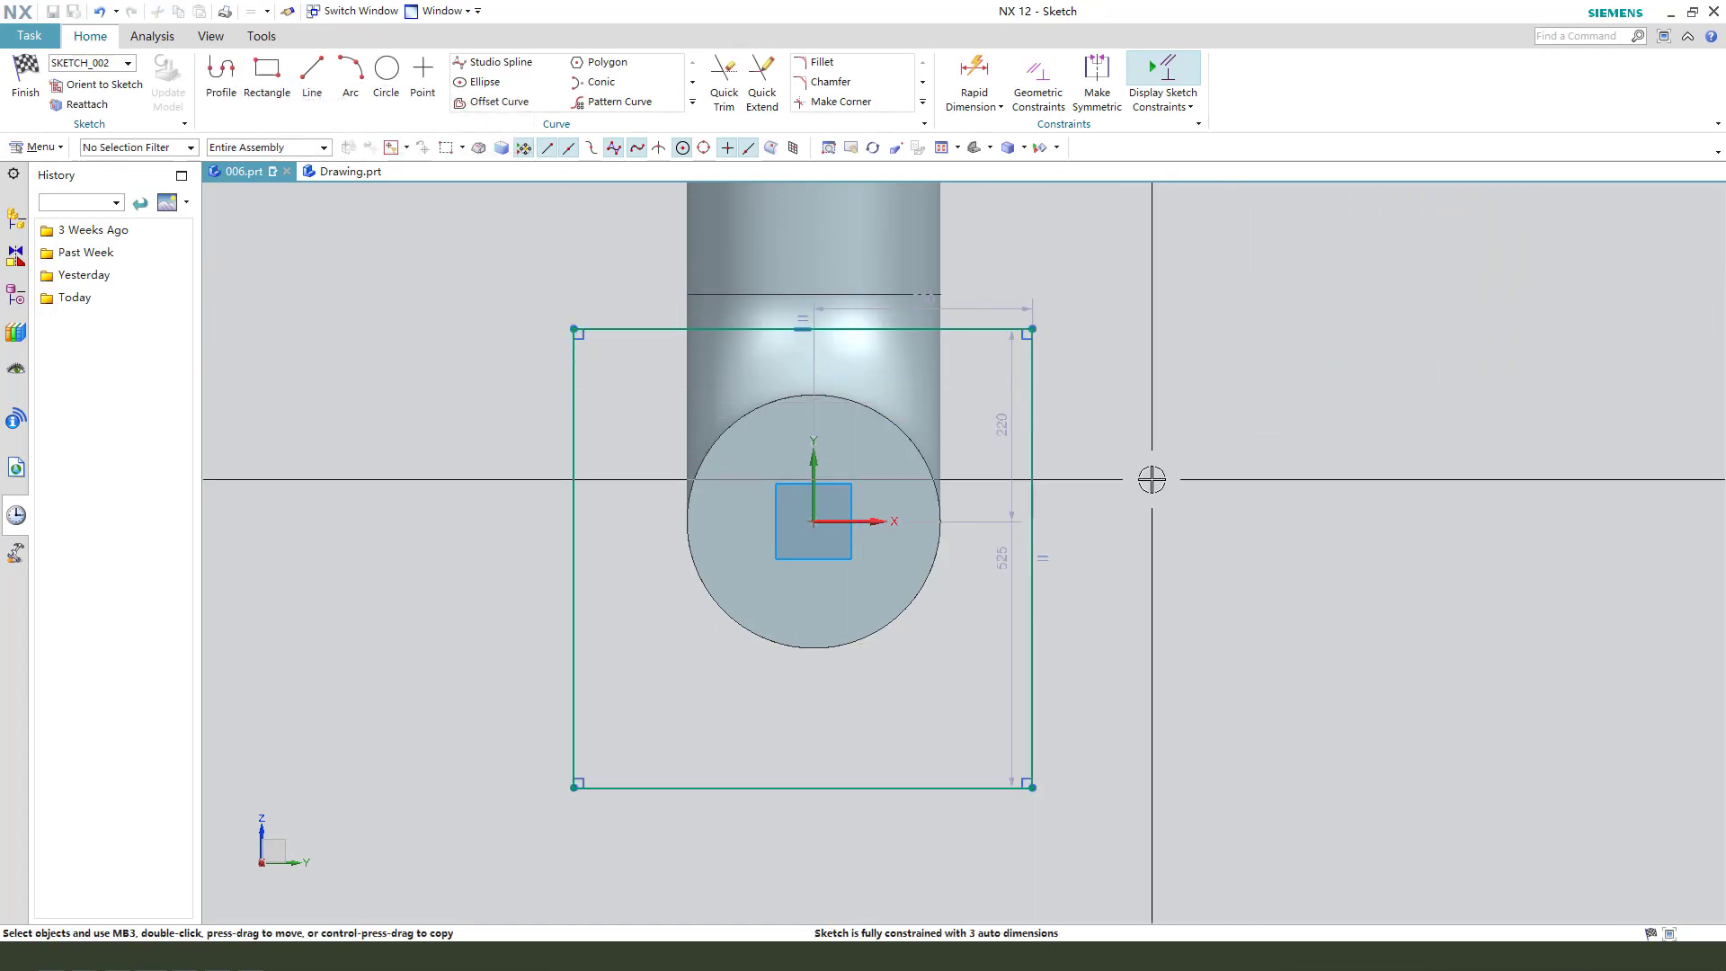
- Centre the square on the sketch origin by constraining the midpoints of its right and top edges to the sketch axes
left_click(861, 521)
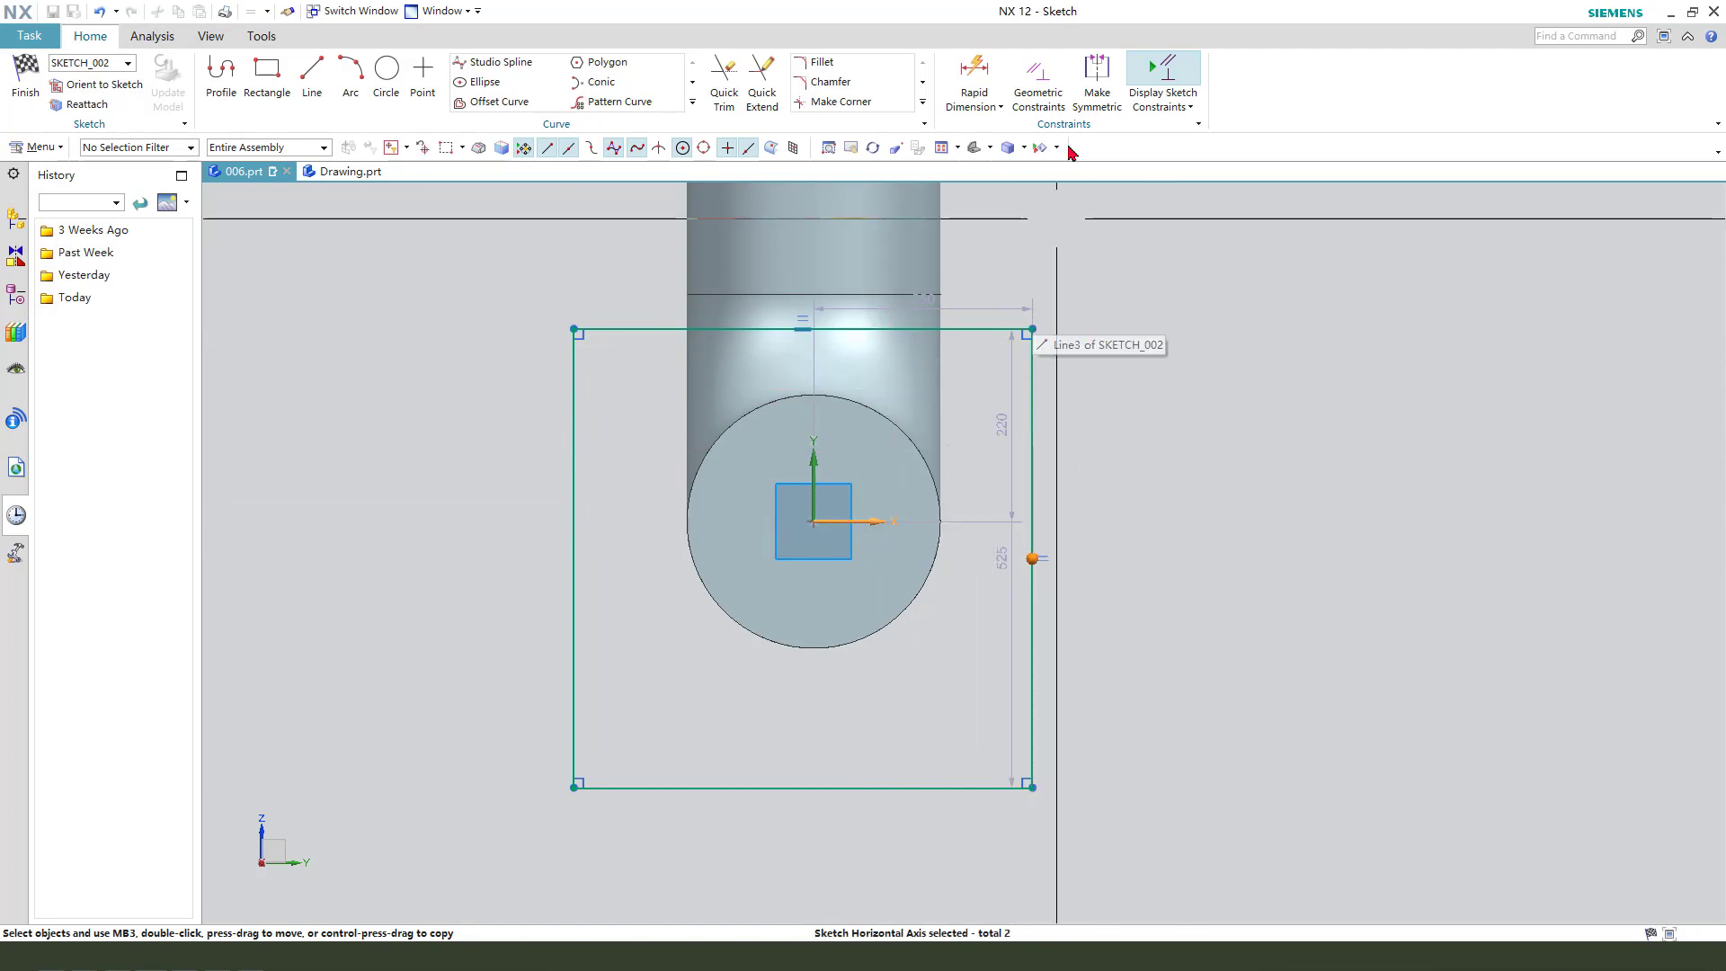
right_click(939, 540)
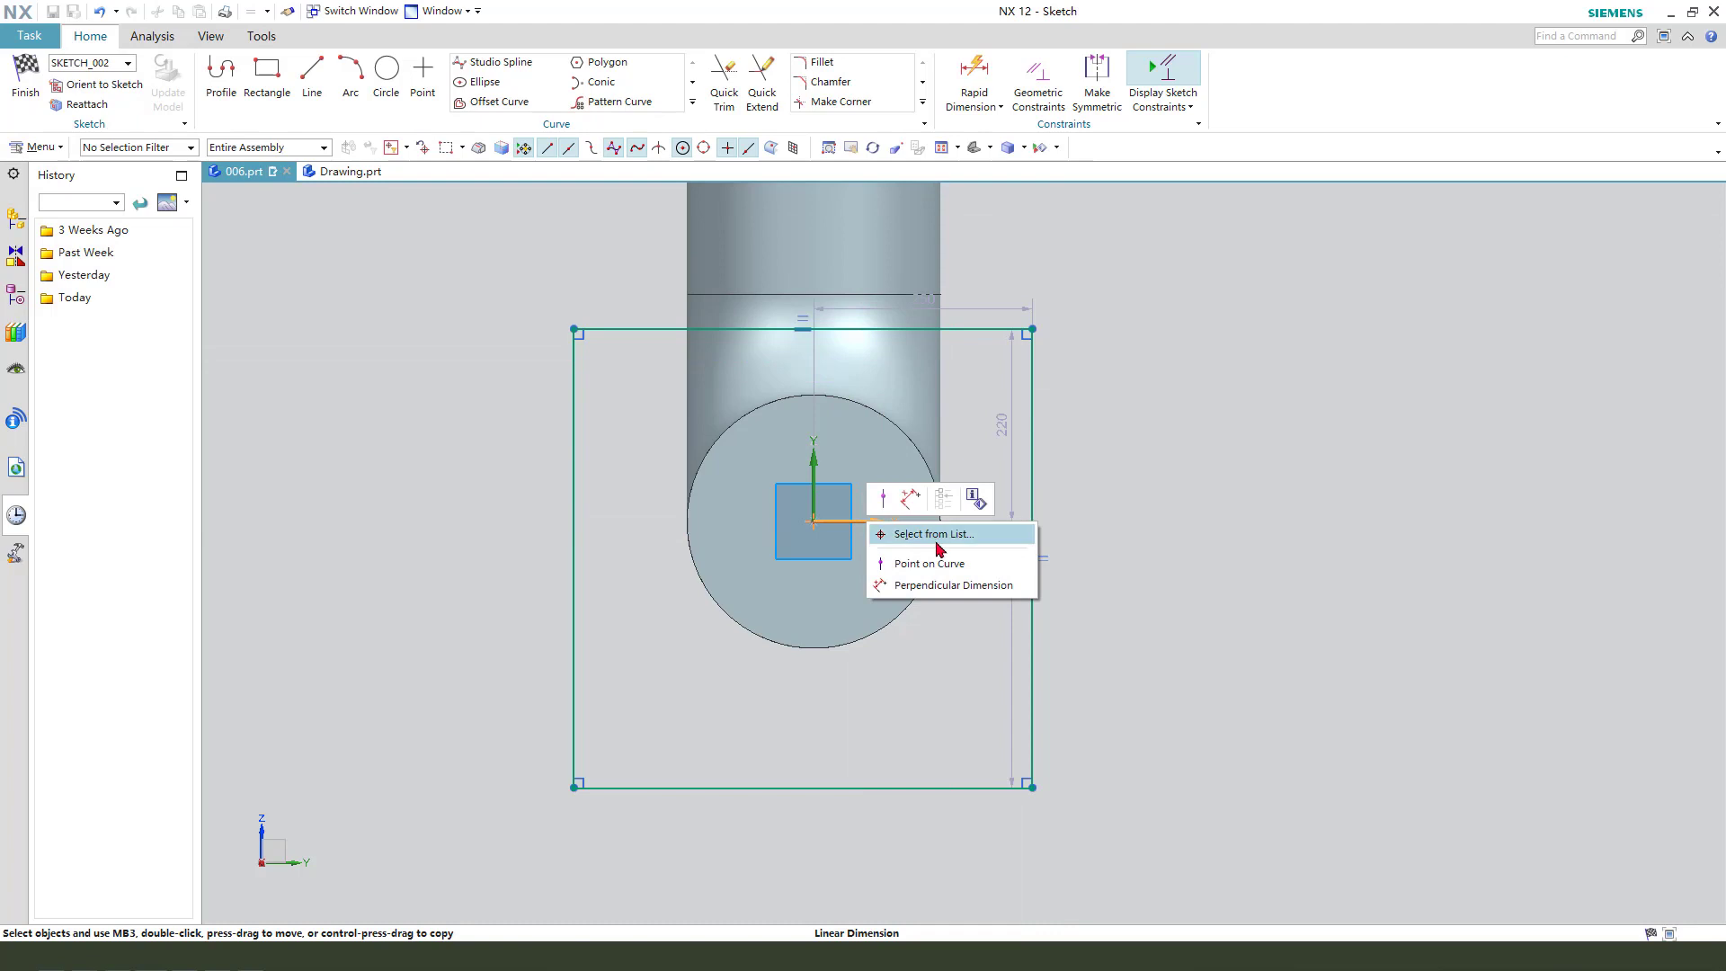
left_click(886, 503)
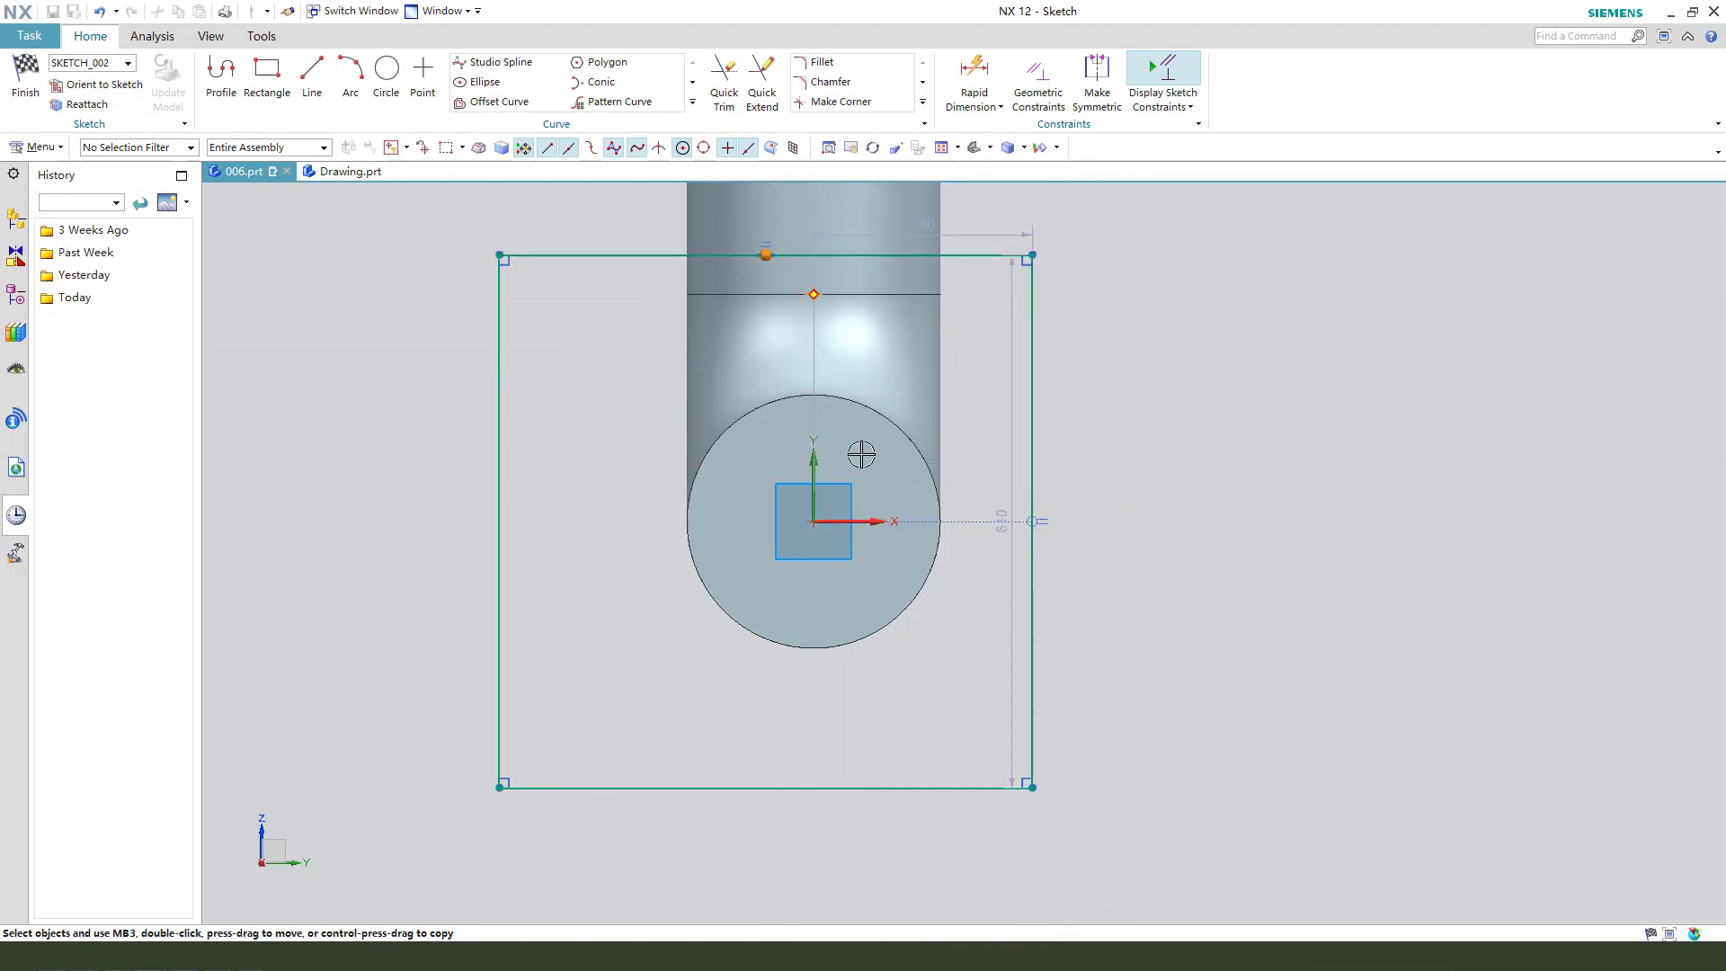
left_click(813, 460)
left_click(849, 442)
scroll(898, 528, "down", 2)
scroll(1007, 511, "up", 1)
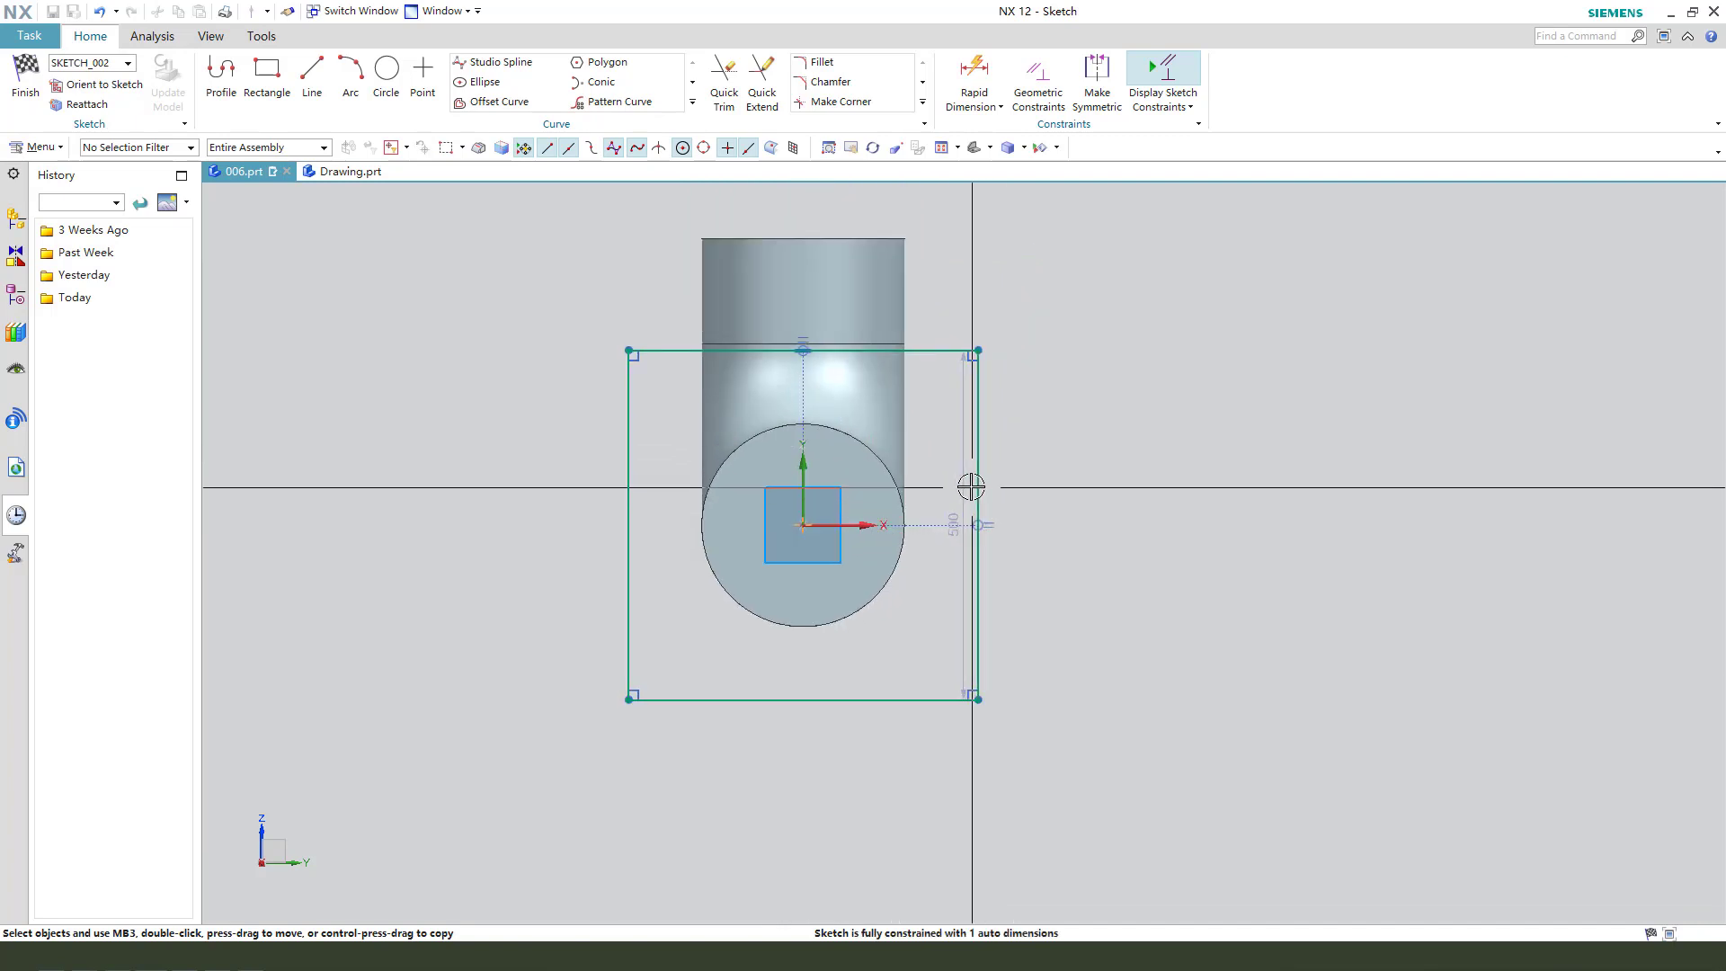
- Set the square's side length to 360 mm and finish the section sketch
left_click_drag(964, 478, 1053, 499)
left_click(1053, 500)
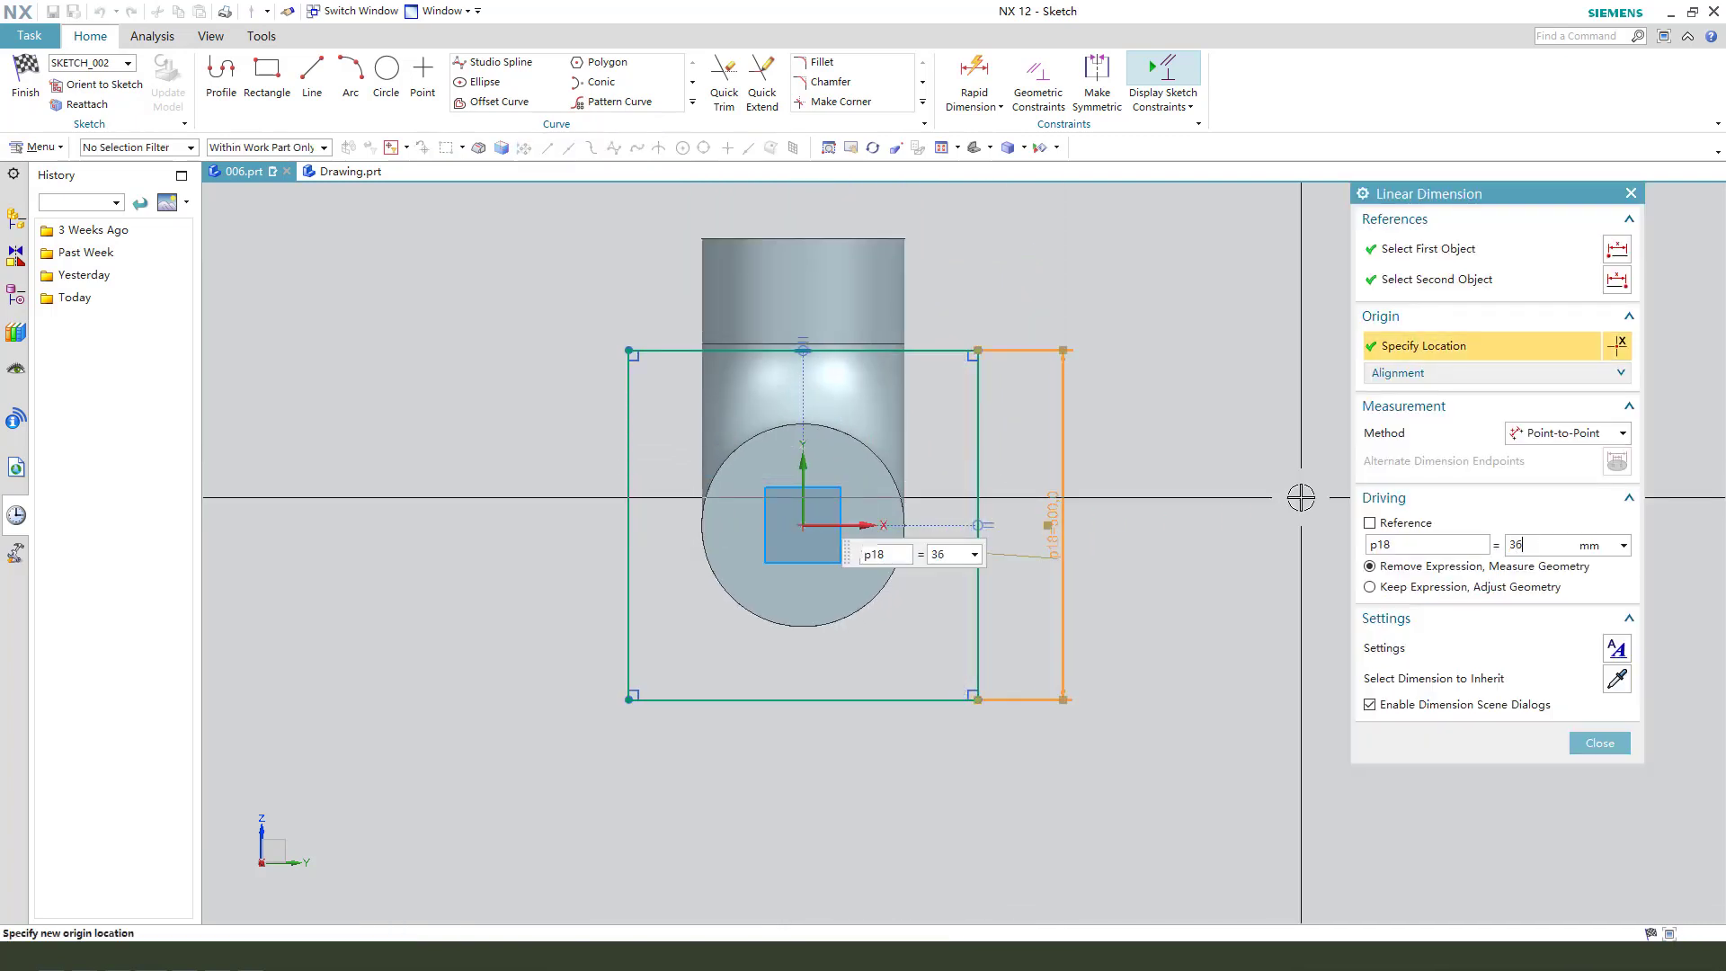
key("Return")
middle_click(1268, 500)
scroll(915, 589, "up", 1)
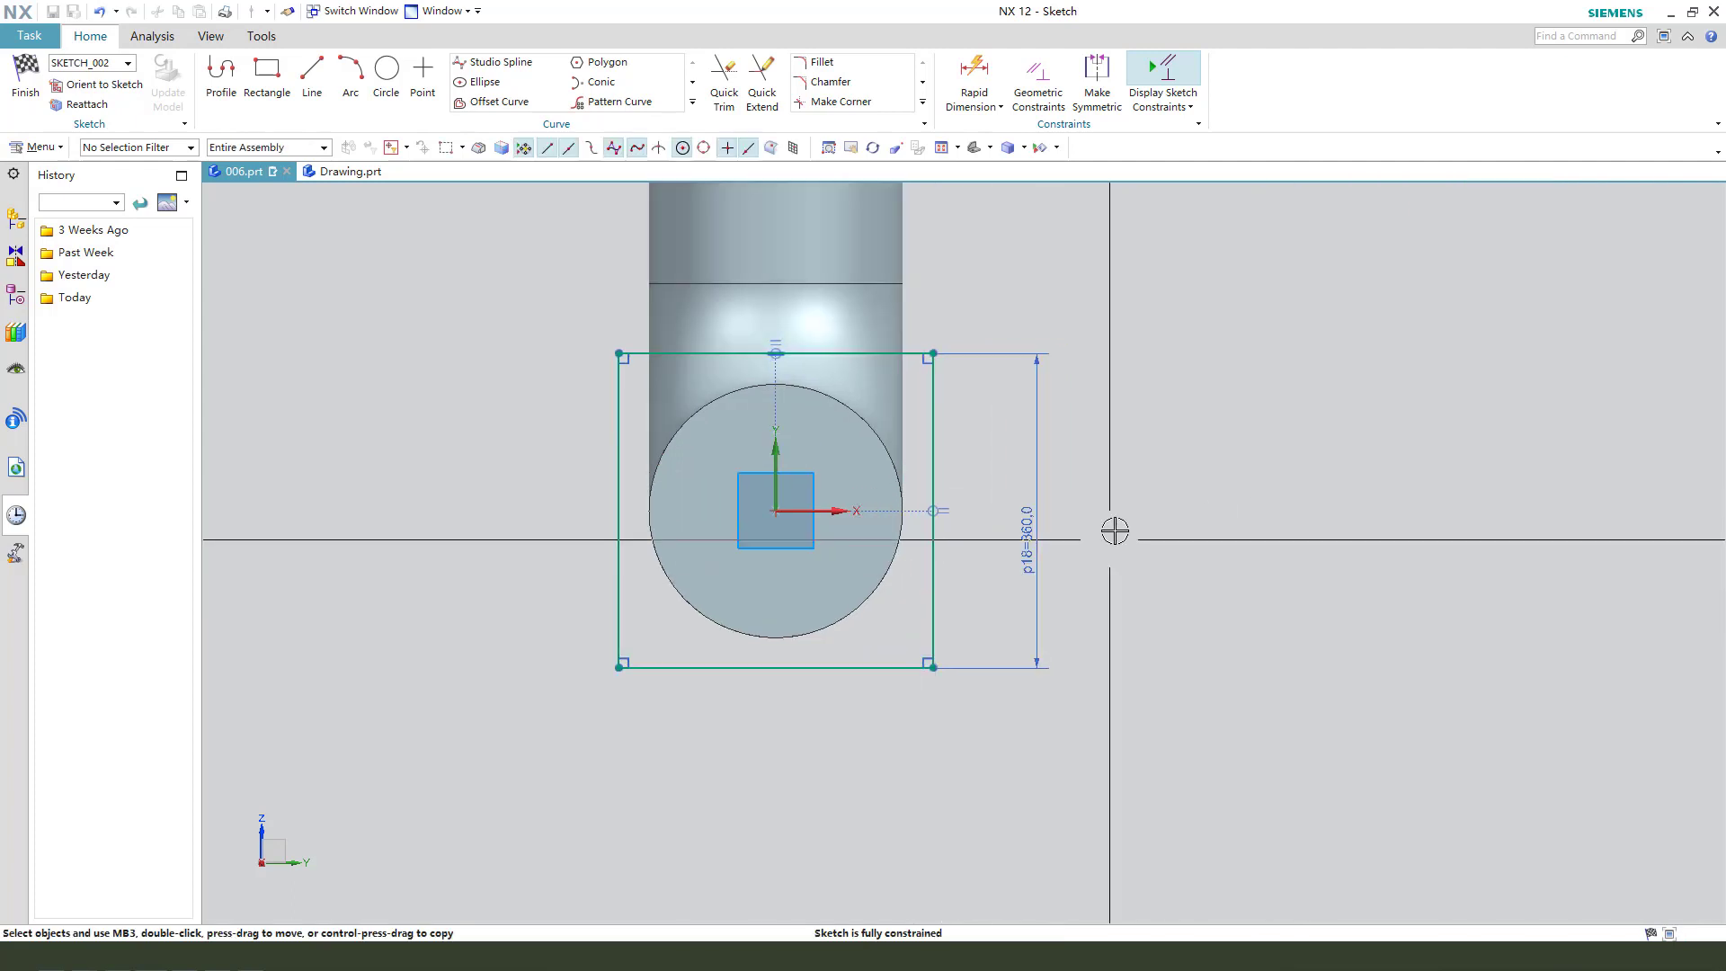
left_click(27, 81)
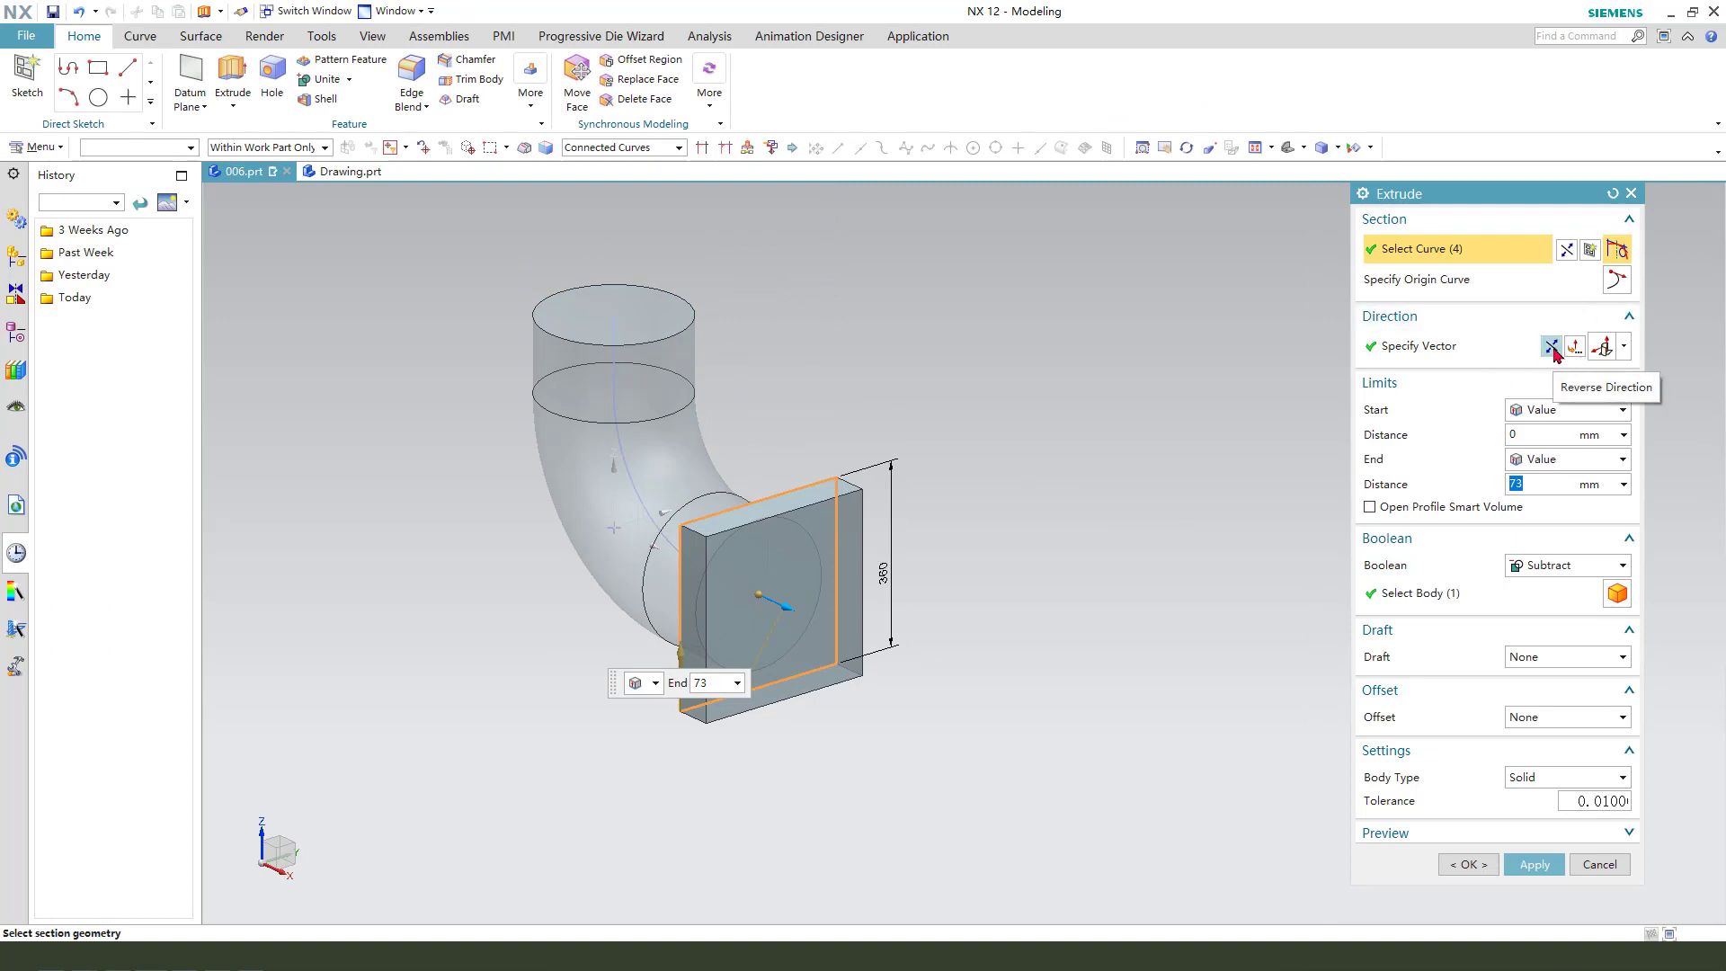
- Extrude the square 50 mm in the reversed direction, back over the tube, and unite it with the tube body
left_click(1551, 347)
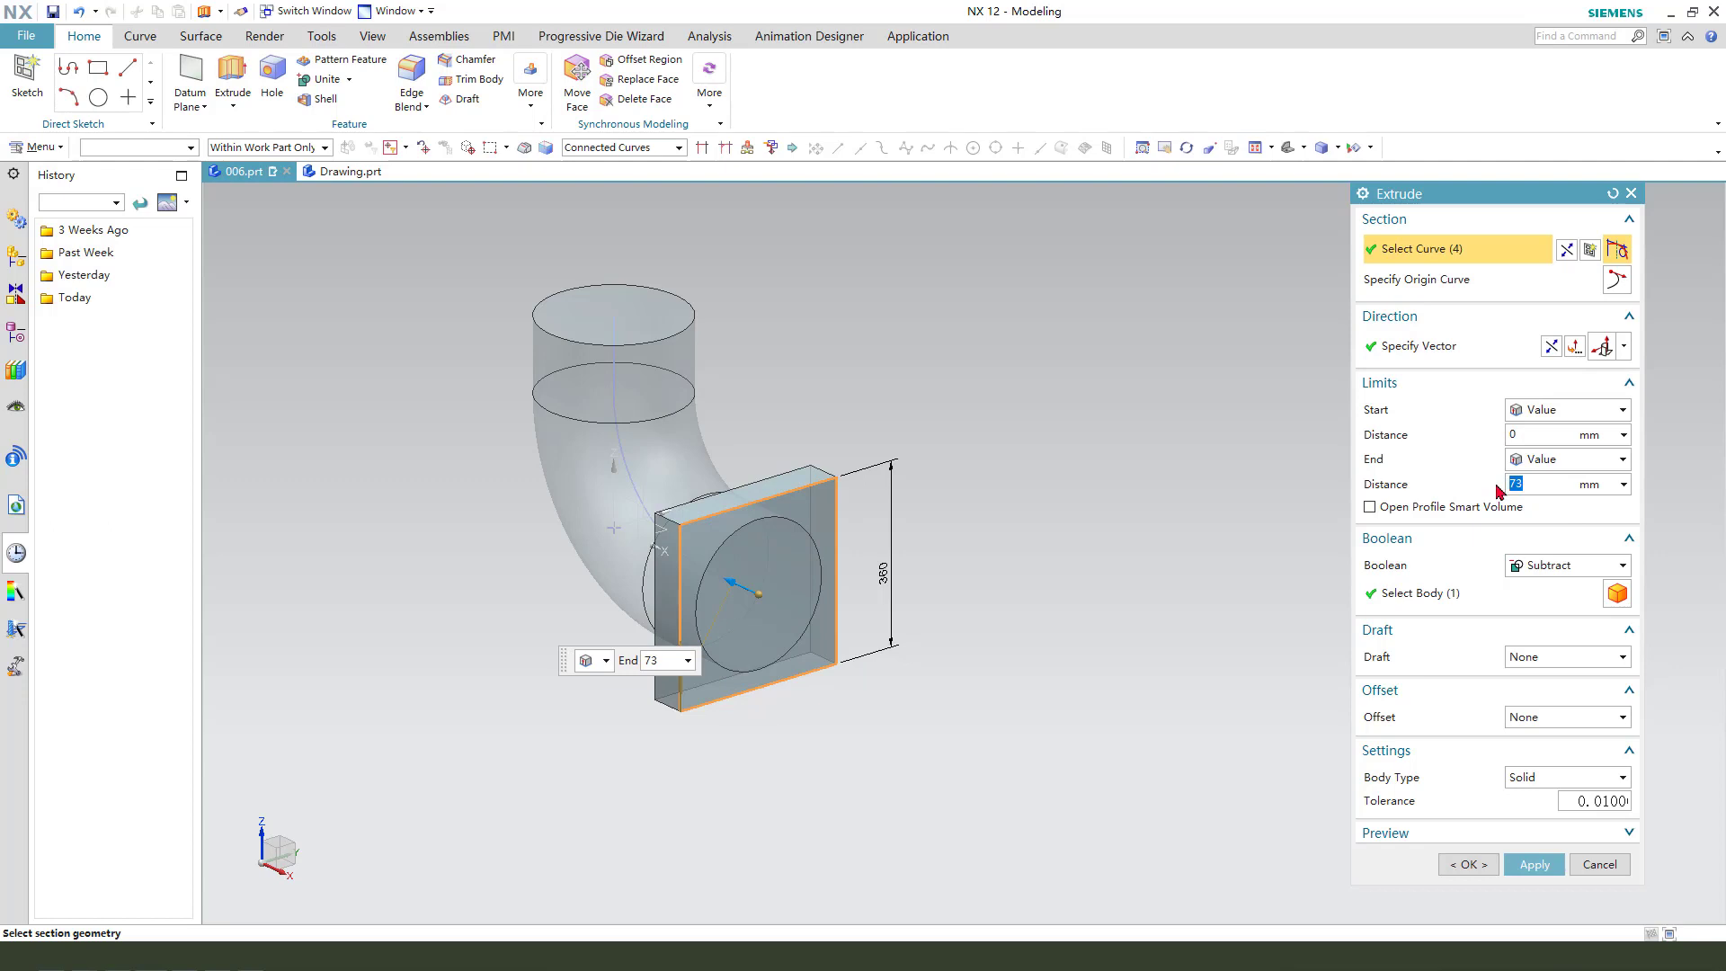
key("Return")
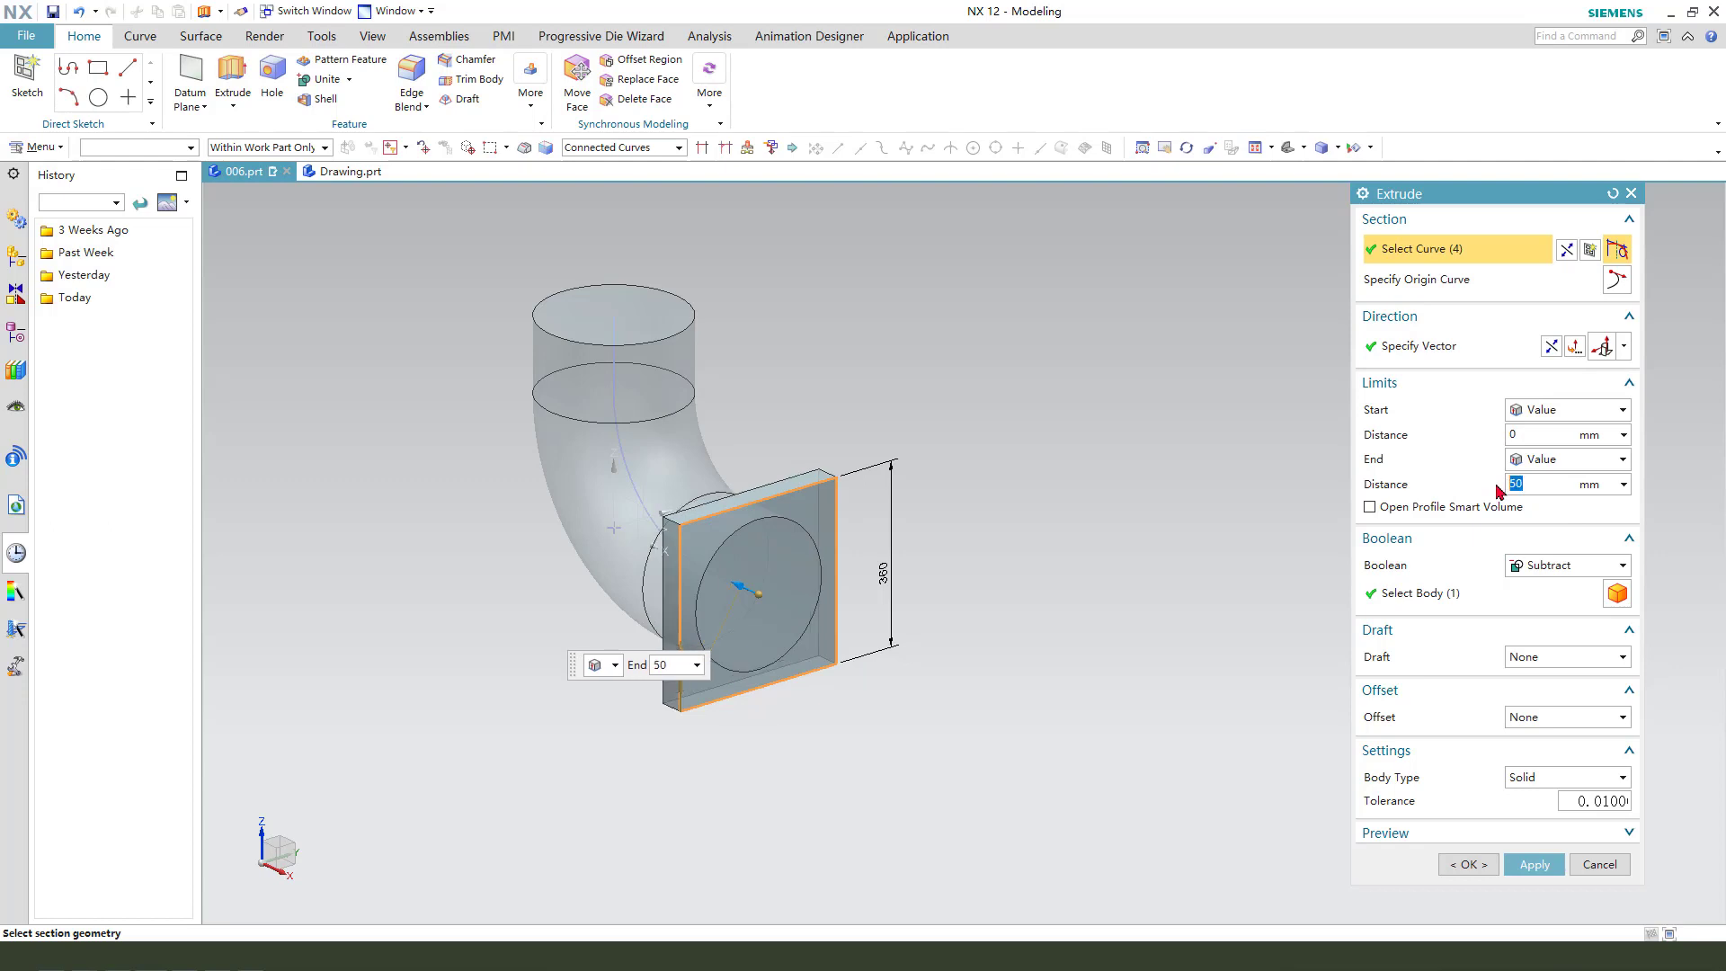
left_click(1550, 568)
left_click(1561, 608)
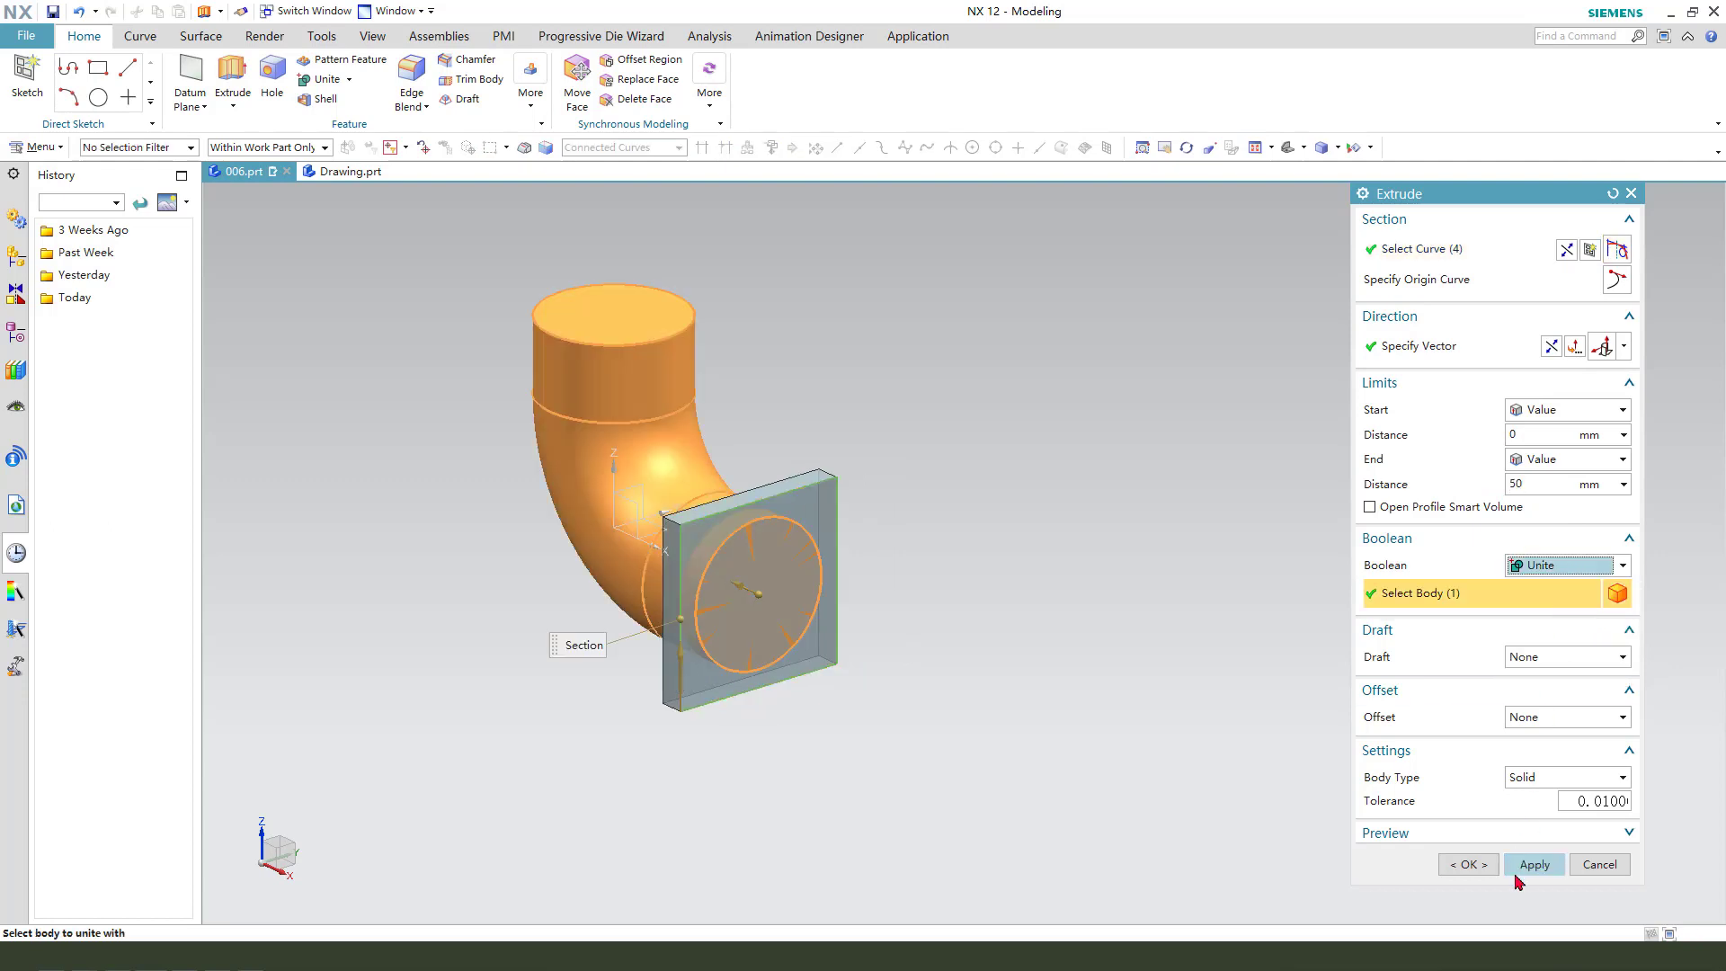
left_click(1465, 865)
scroll(791, 679, "up", 2)
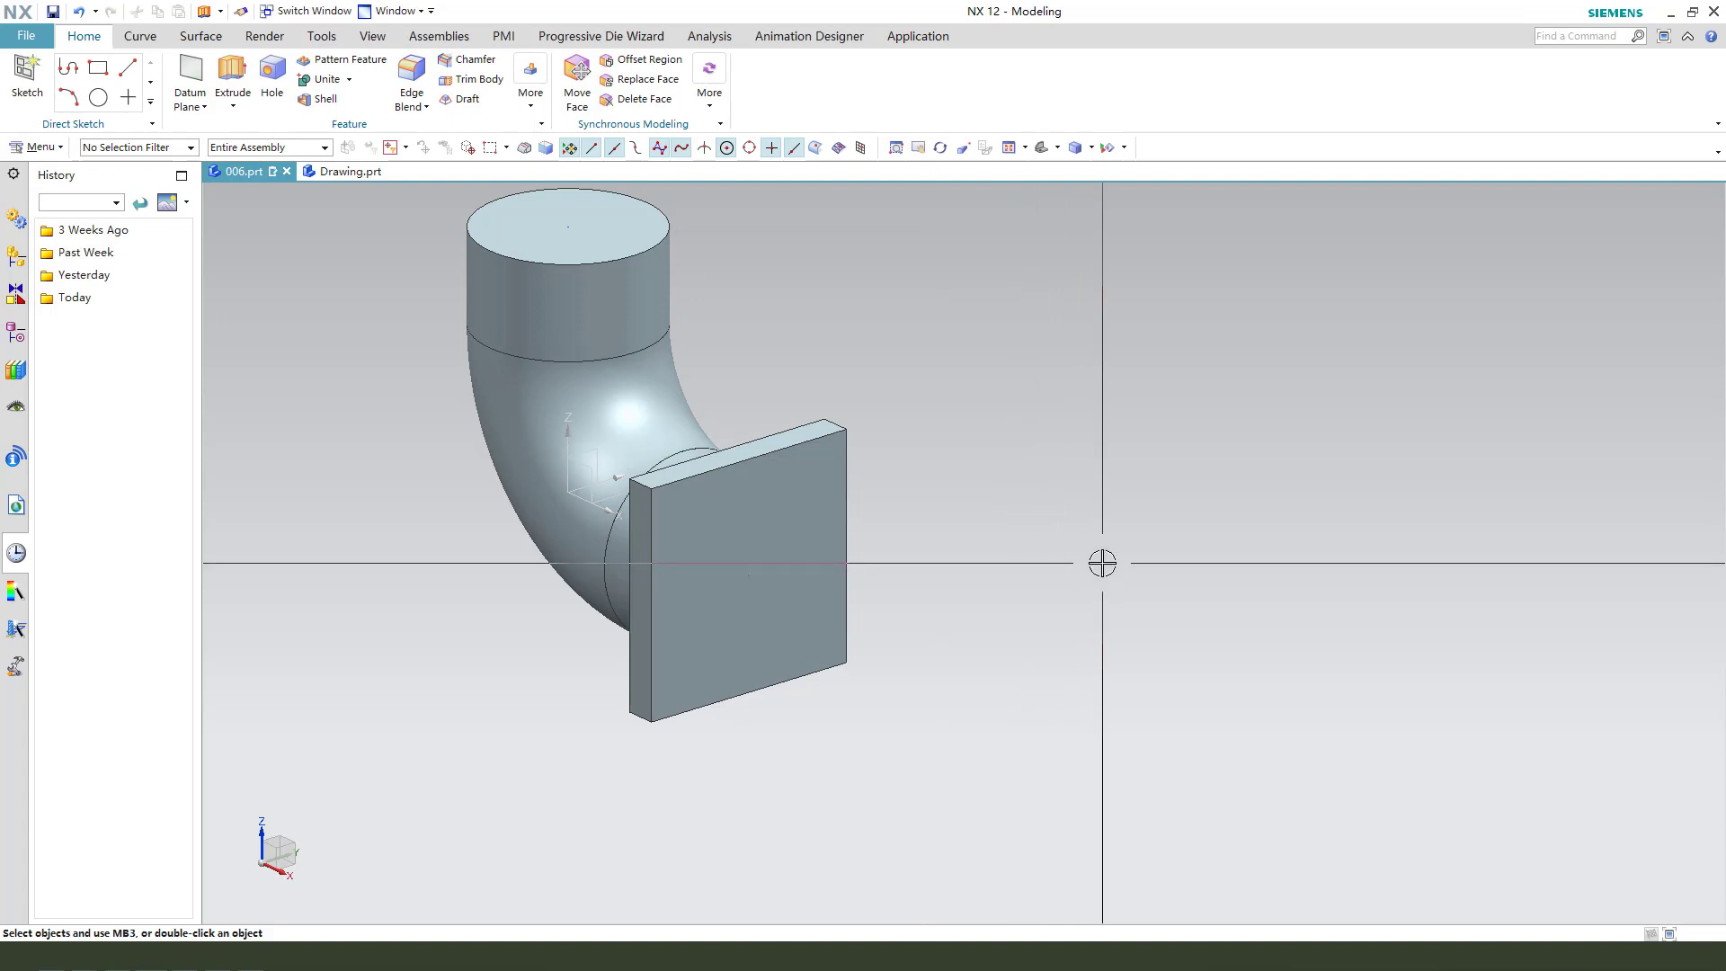
- Start a Hole and place its point on the flange's outer face, about 124 mm from the right edge and 62 mm below the top edge
left_click(271, 79)
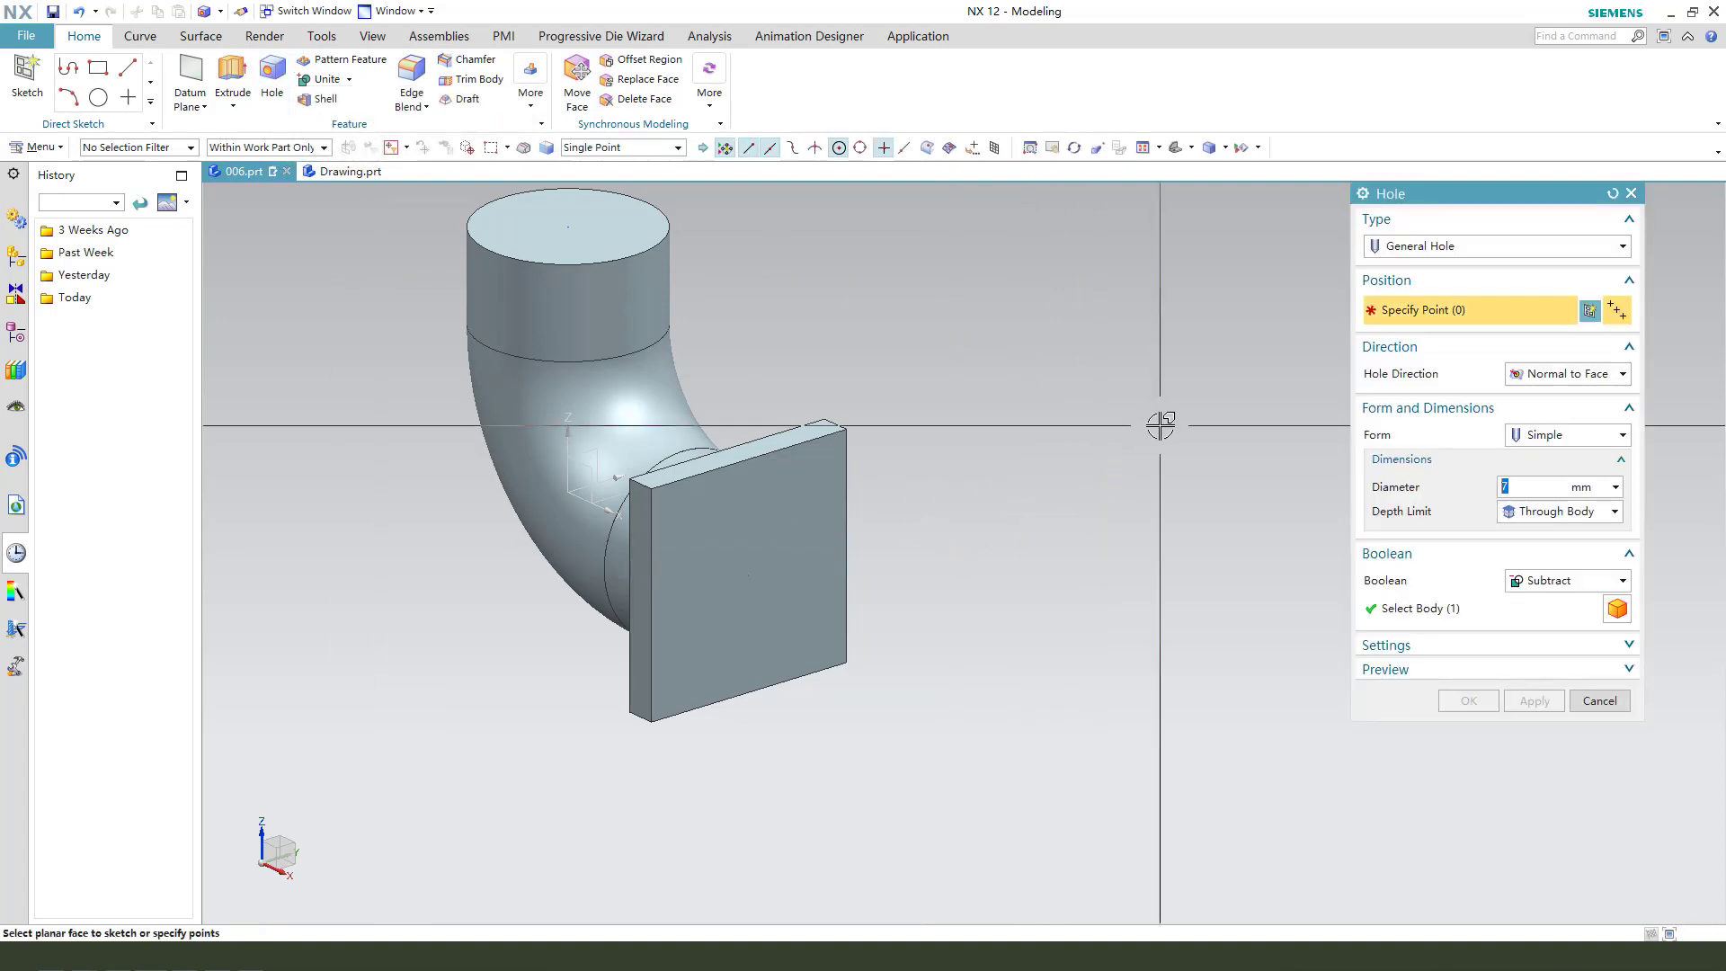
left_click(791, 481)
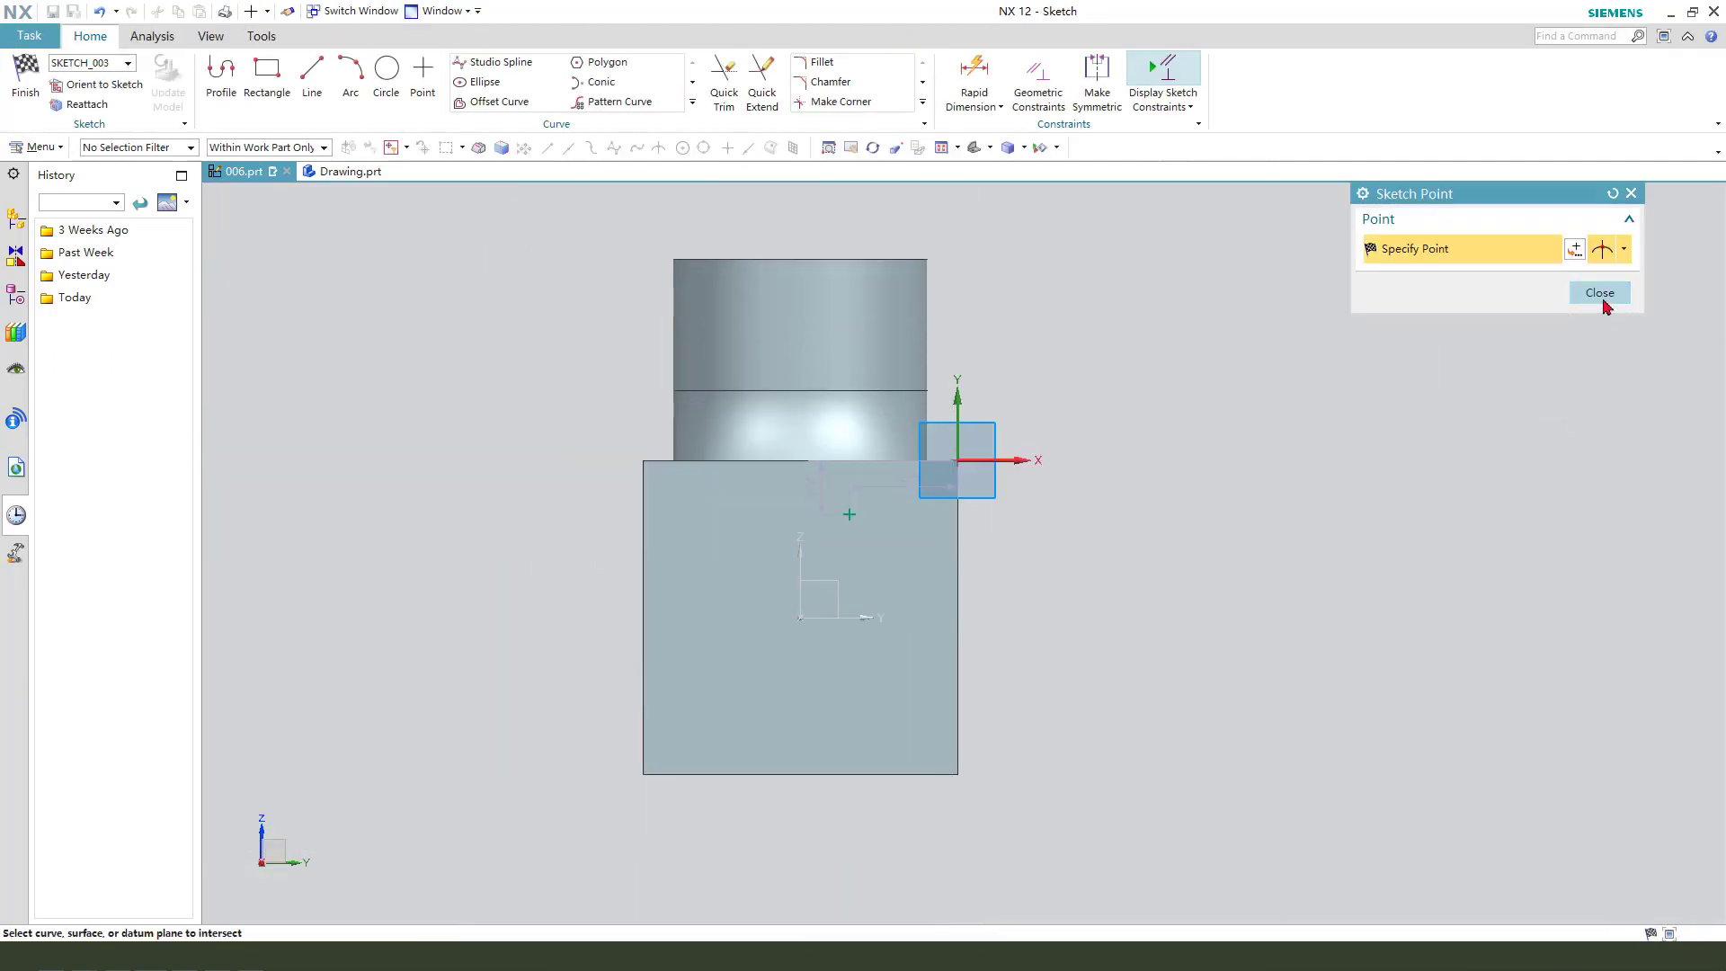
left_click(1600, 293)
scroll(840, 530, "up", 1)
left_click_drag(817, 479, 860, 509)
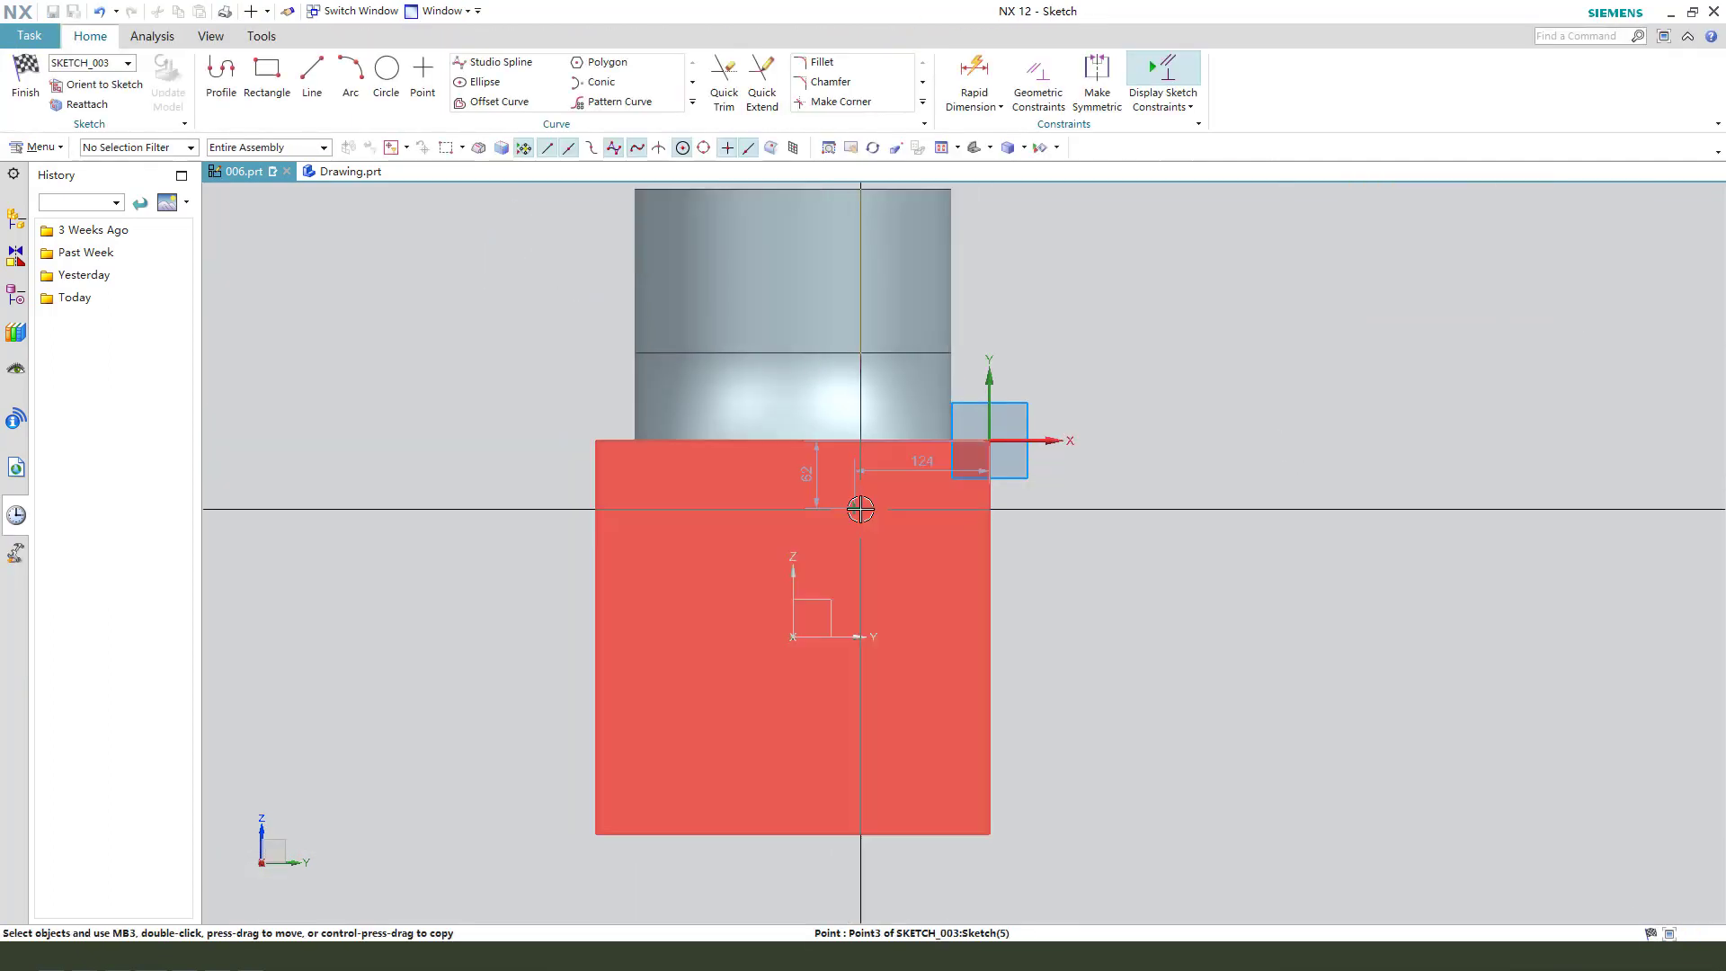
- Dimension the hole point's horizontal distance from the vertical datum through the flange centre as 130 mm
left_click(855, 508)
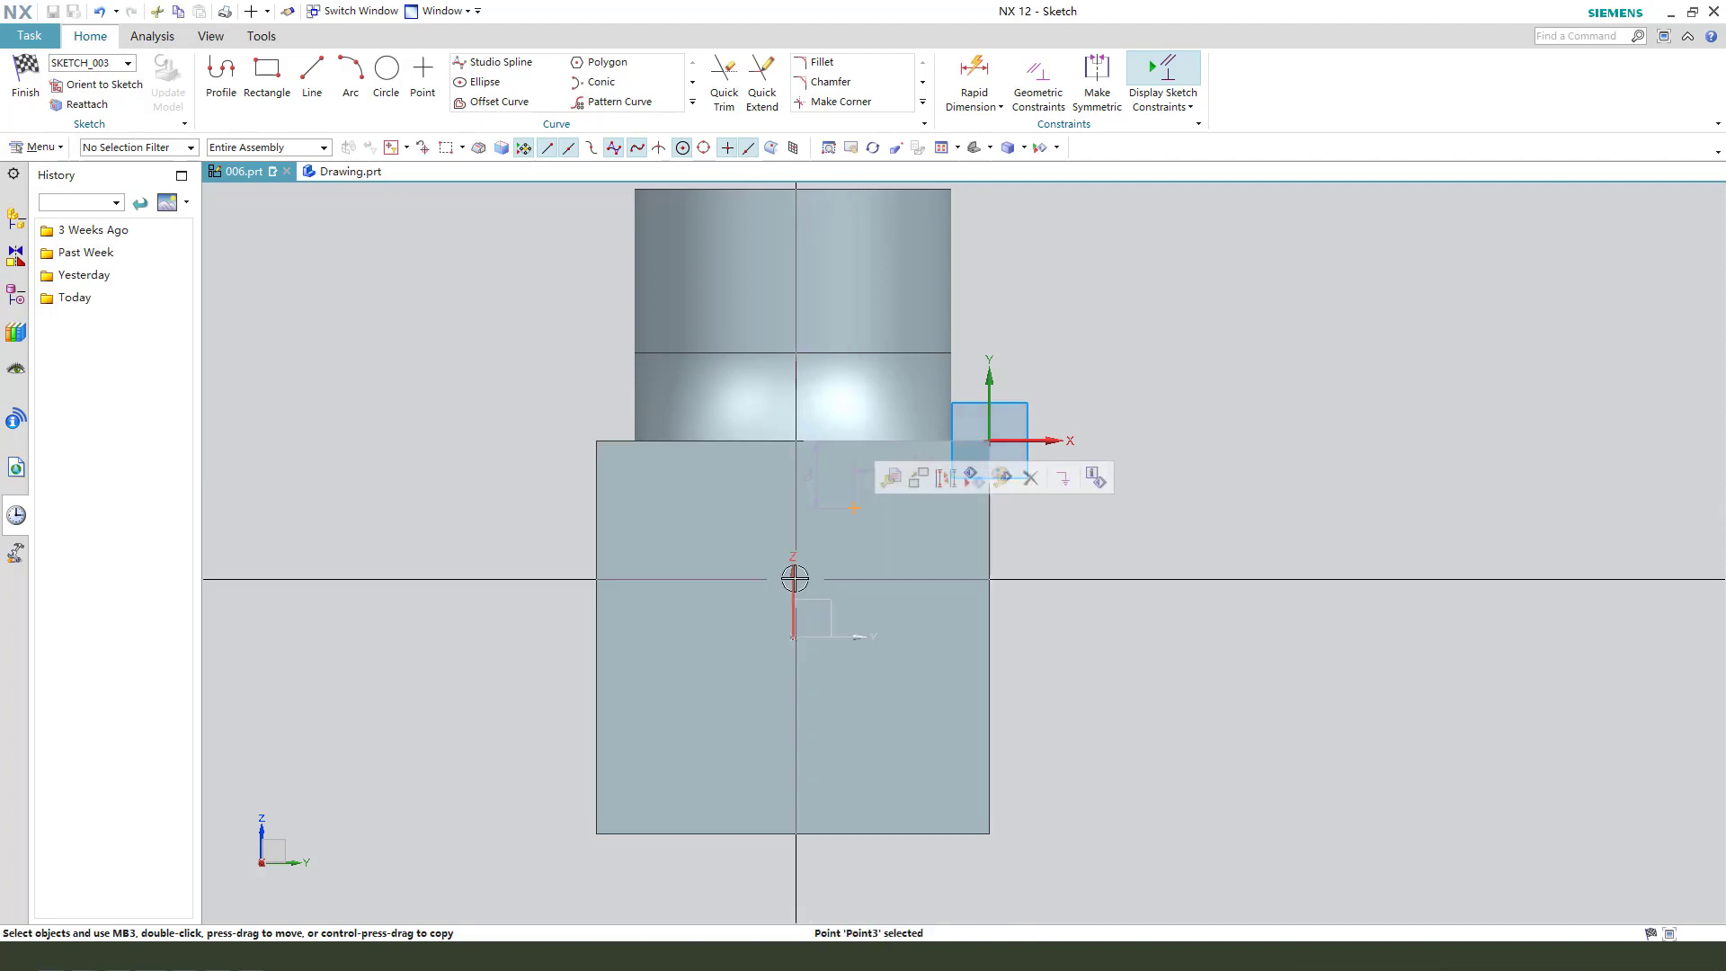
left_click(793, 578)
left_click(958, 554)
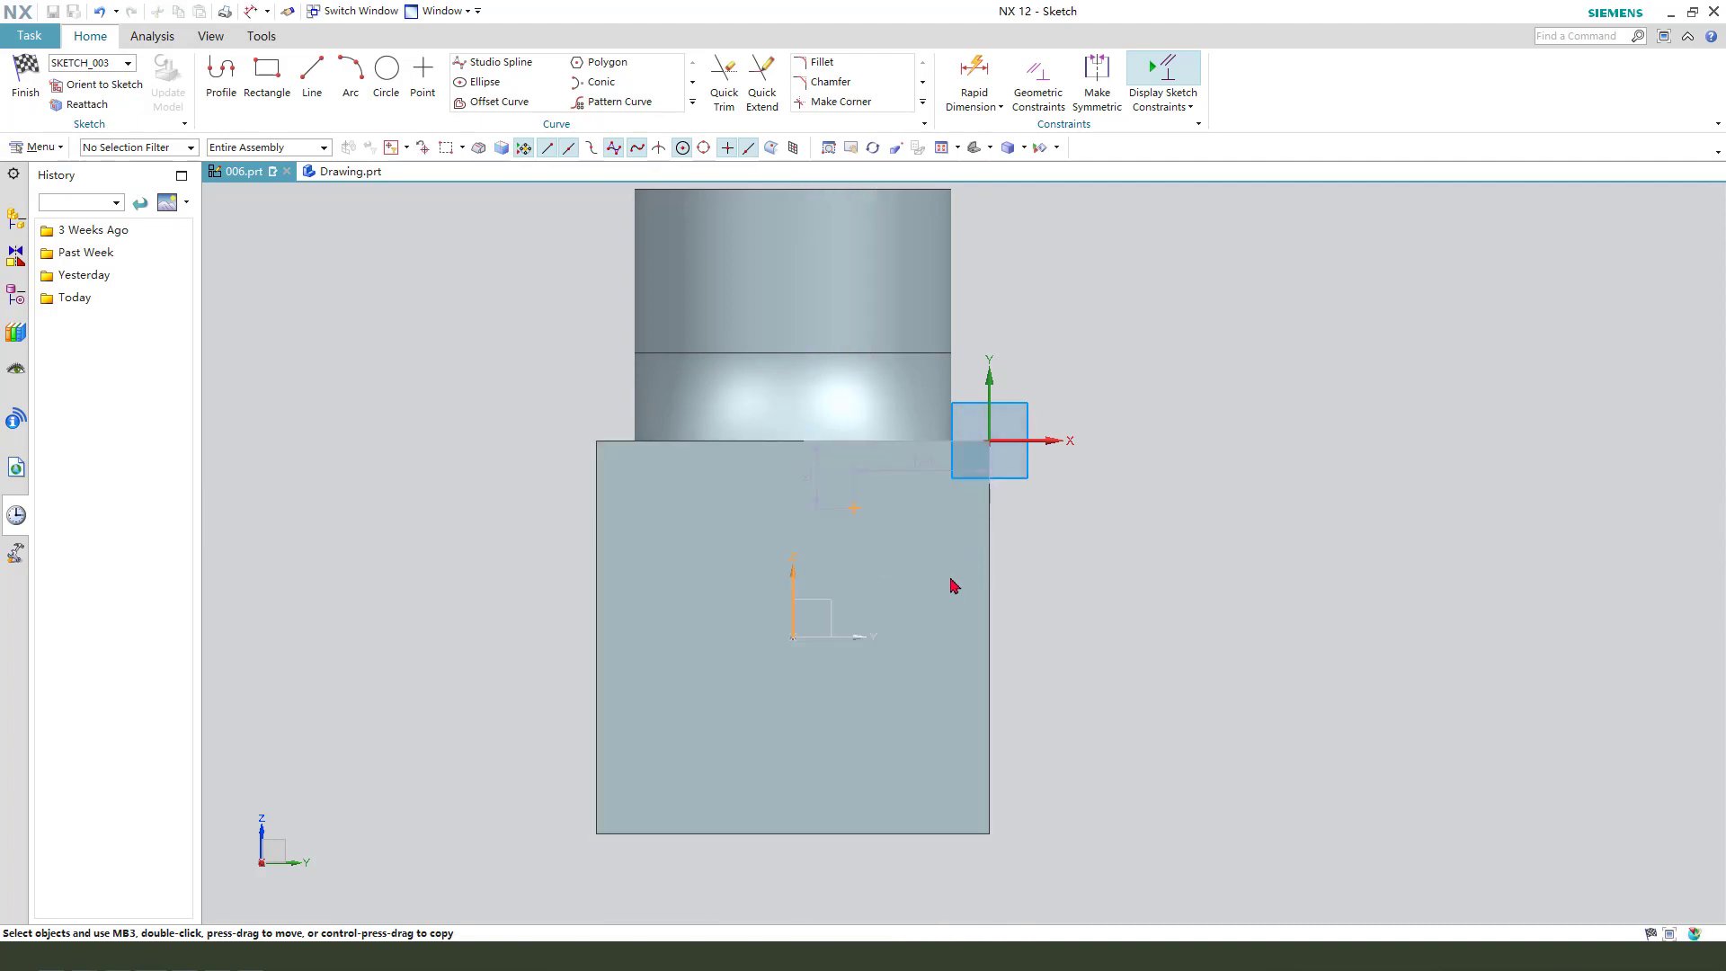
mouse_move(833, 552)
left_mouse_down()
mouse_move(944, 678)
mouse_move(1218, 701)
mouse_move(1110, 702)
mouse_move(1179, 694)
left_mouse_up()
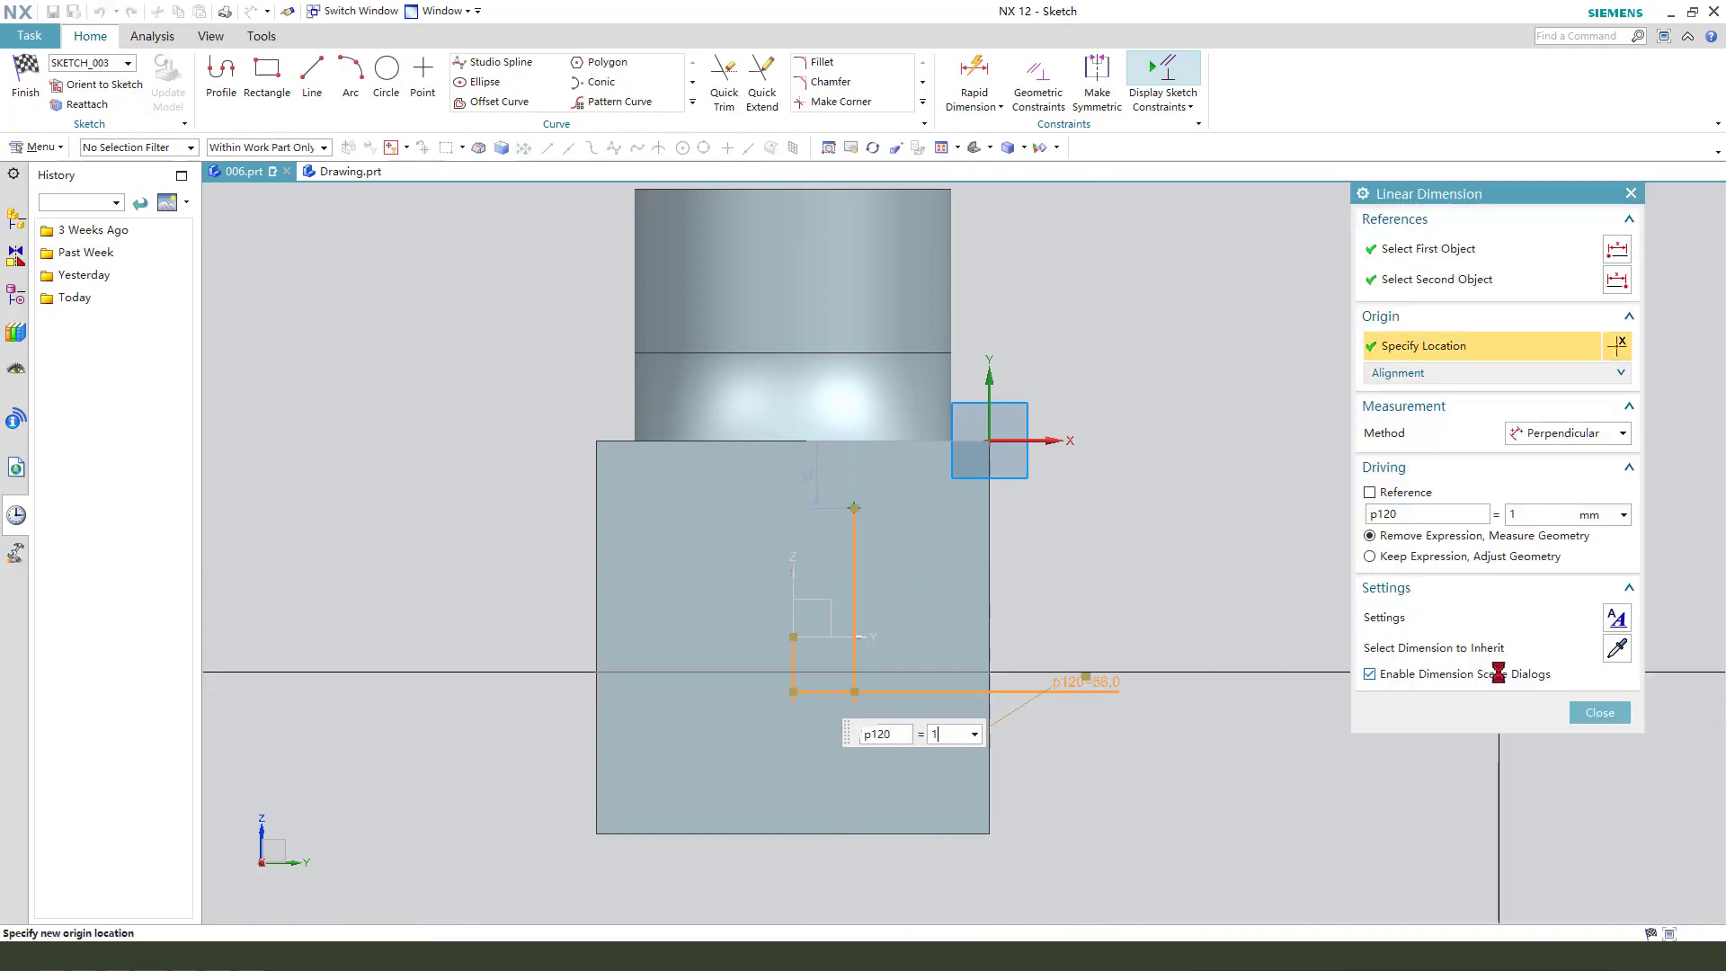
middle_click(1111, 585)
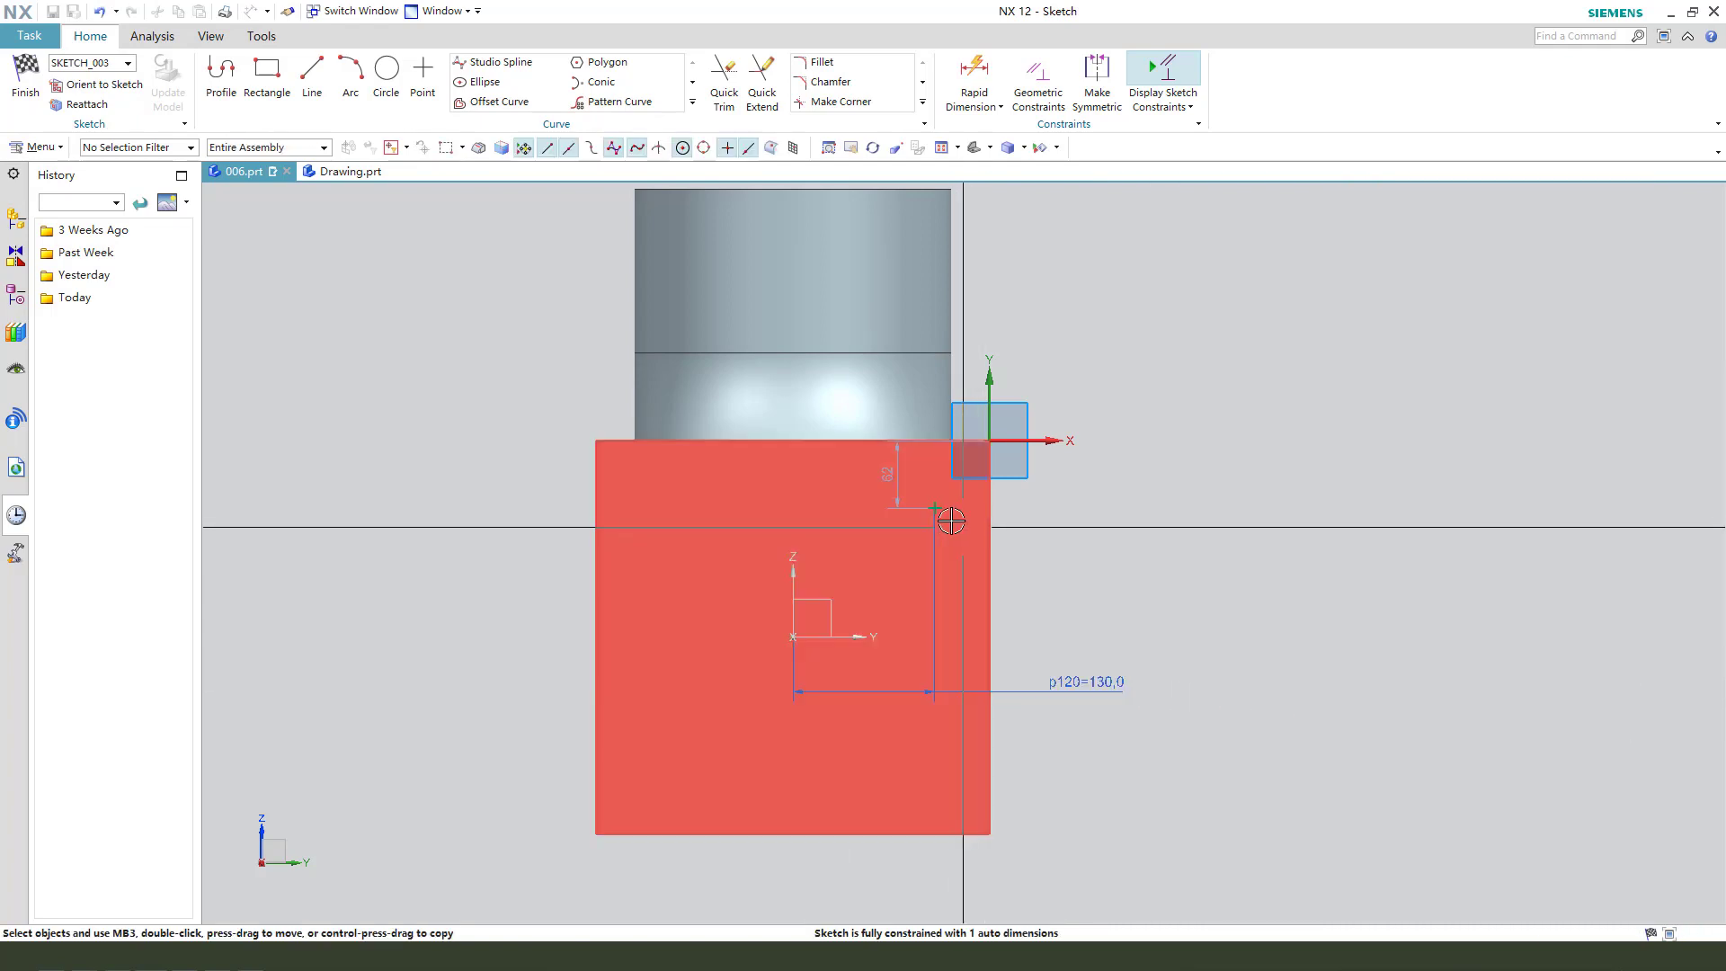
- Dimension the hole point's height above the flange centre's horizontal datum plane as 130 mm and finish the sketch
left_click(934, 509)
left_click(826, 634)
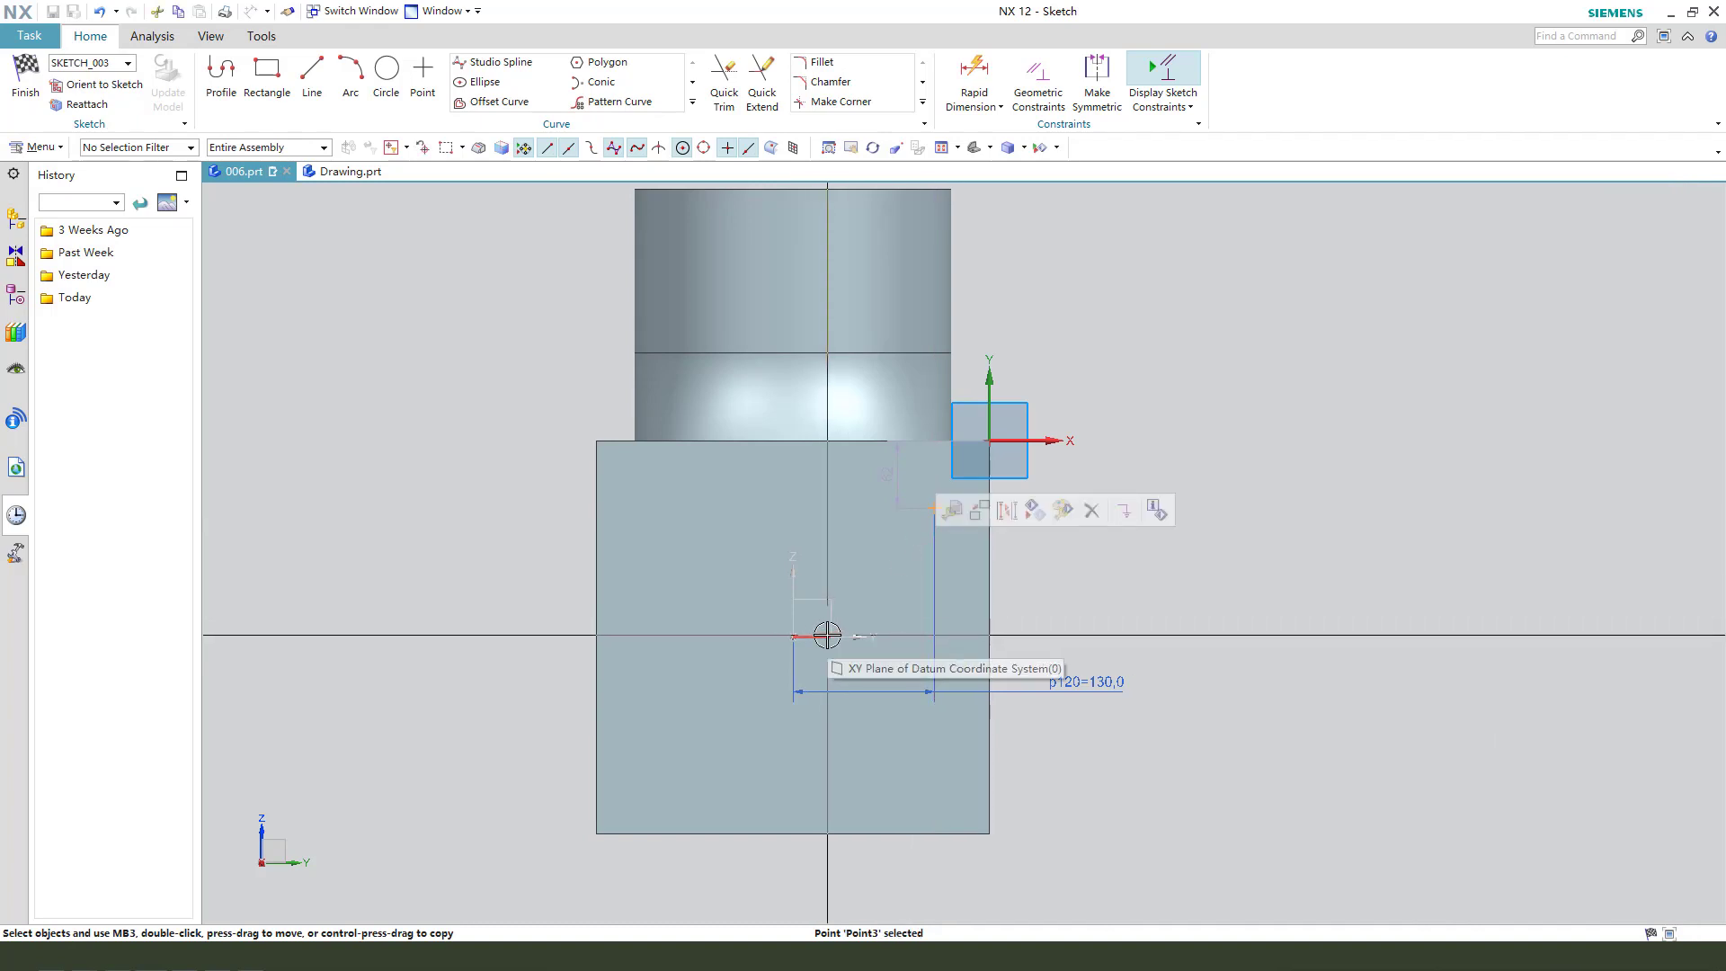
left_click(1004, 611)
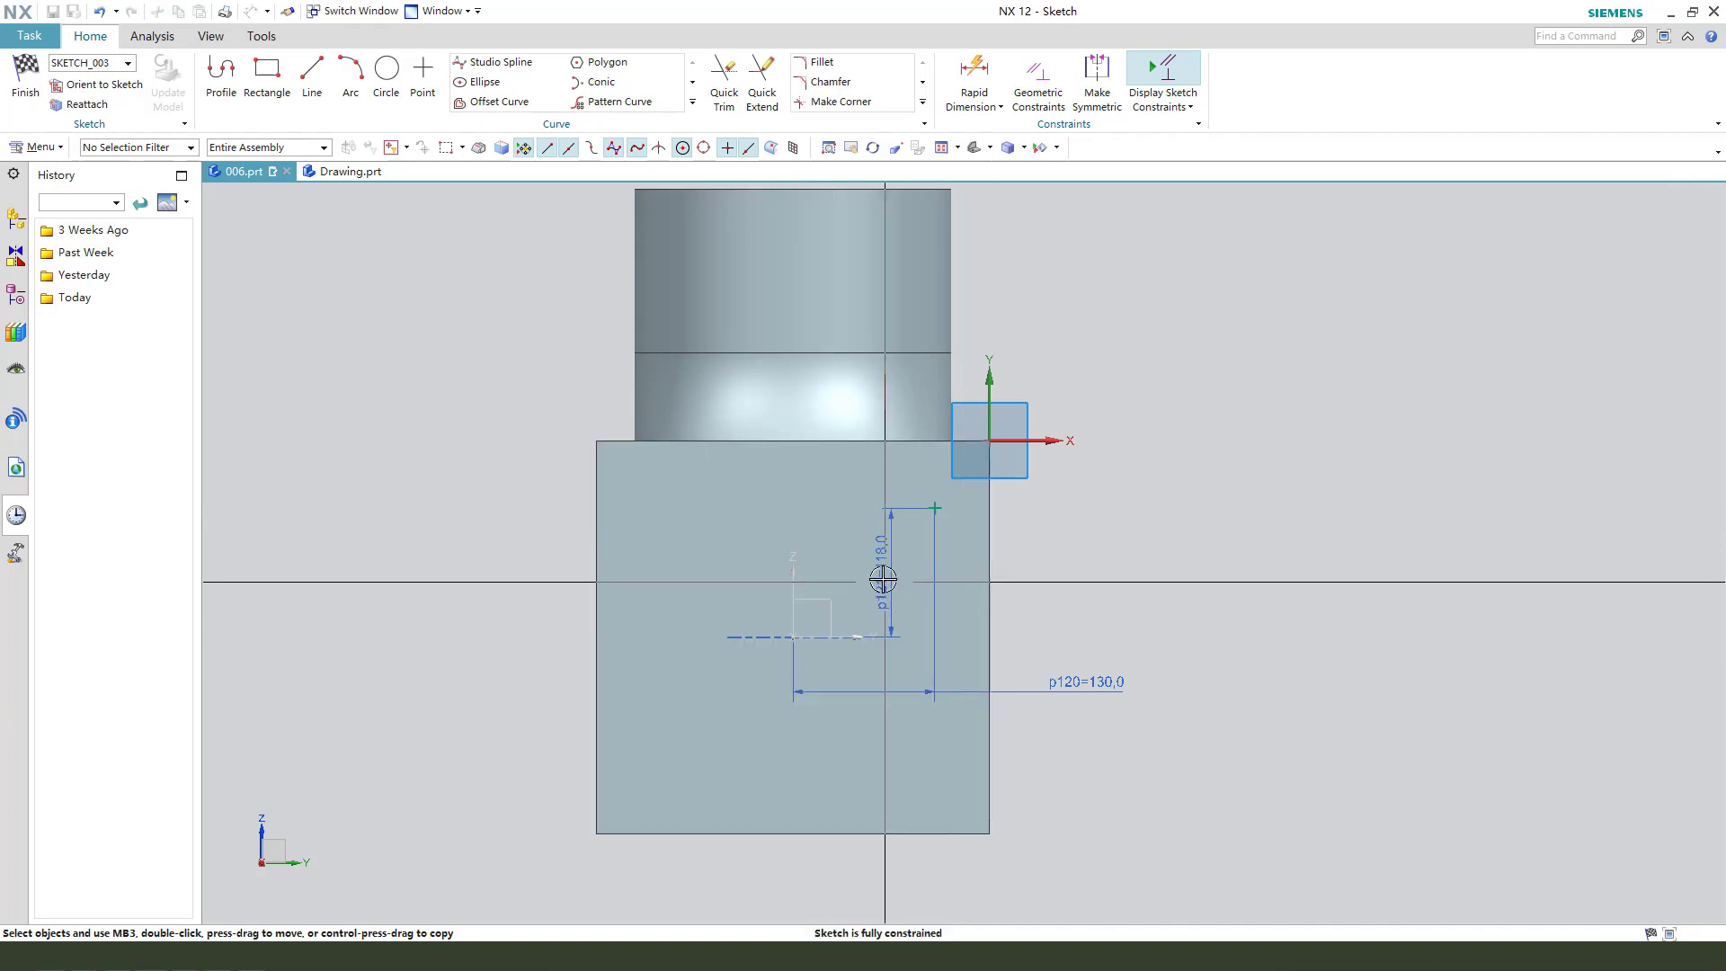
left_click_drag(882, 578, 1096, 589)
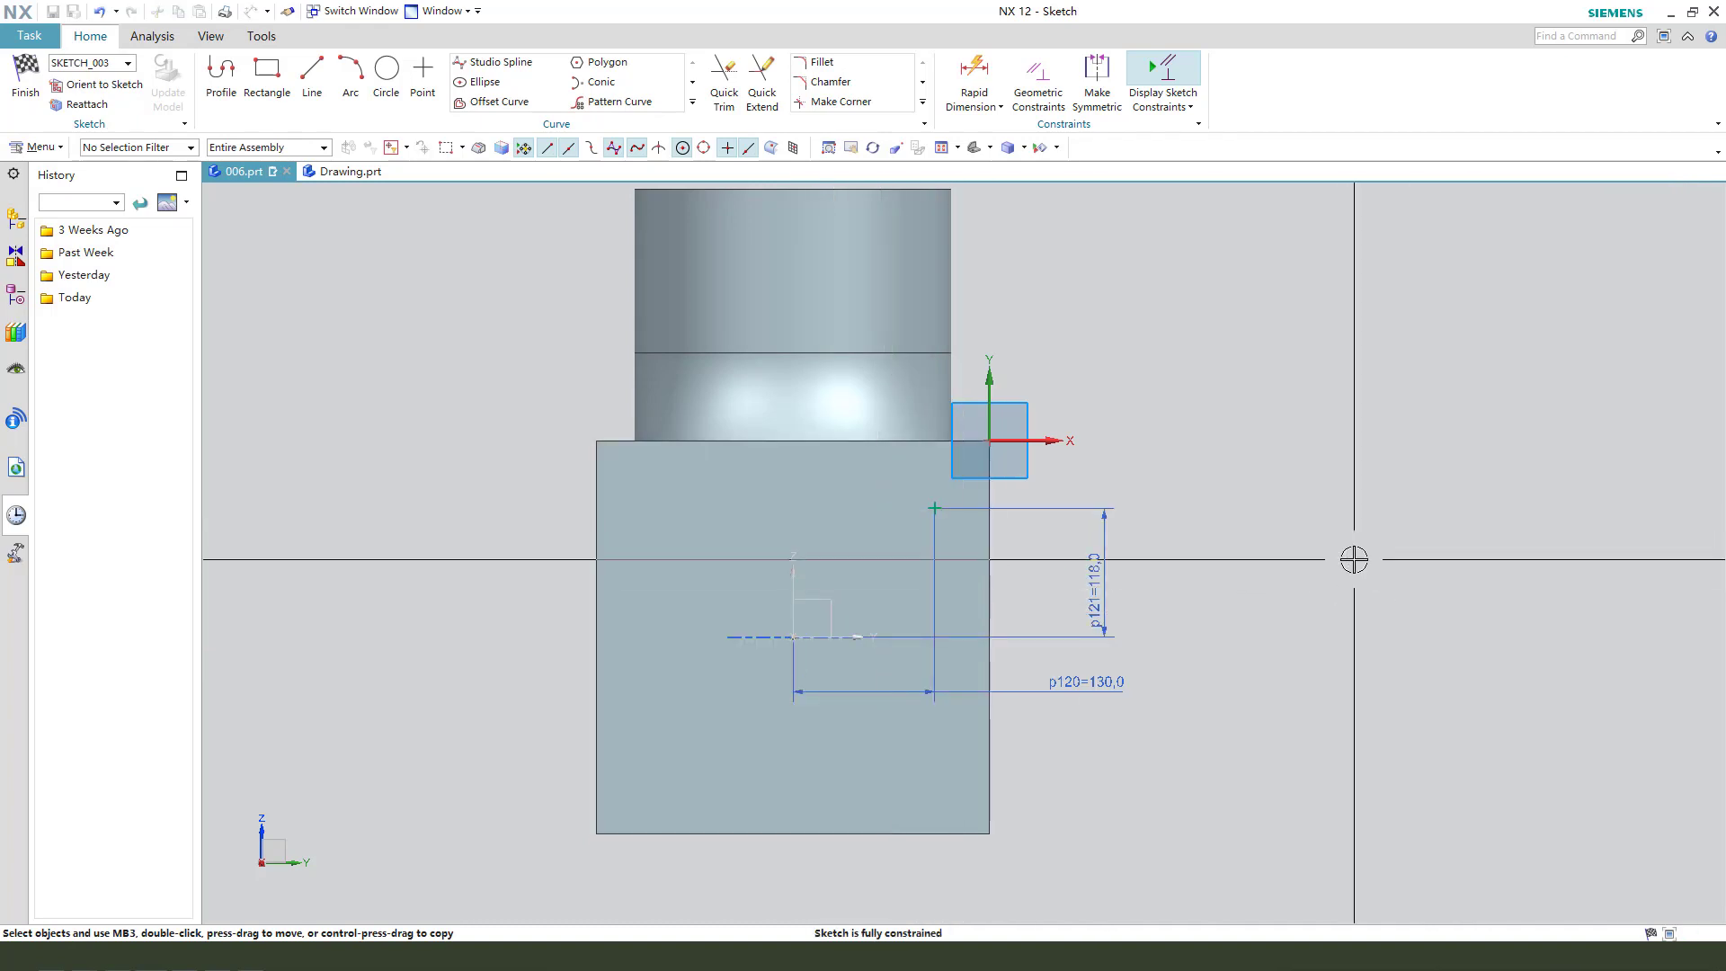
double_click(1096, 582)
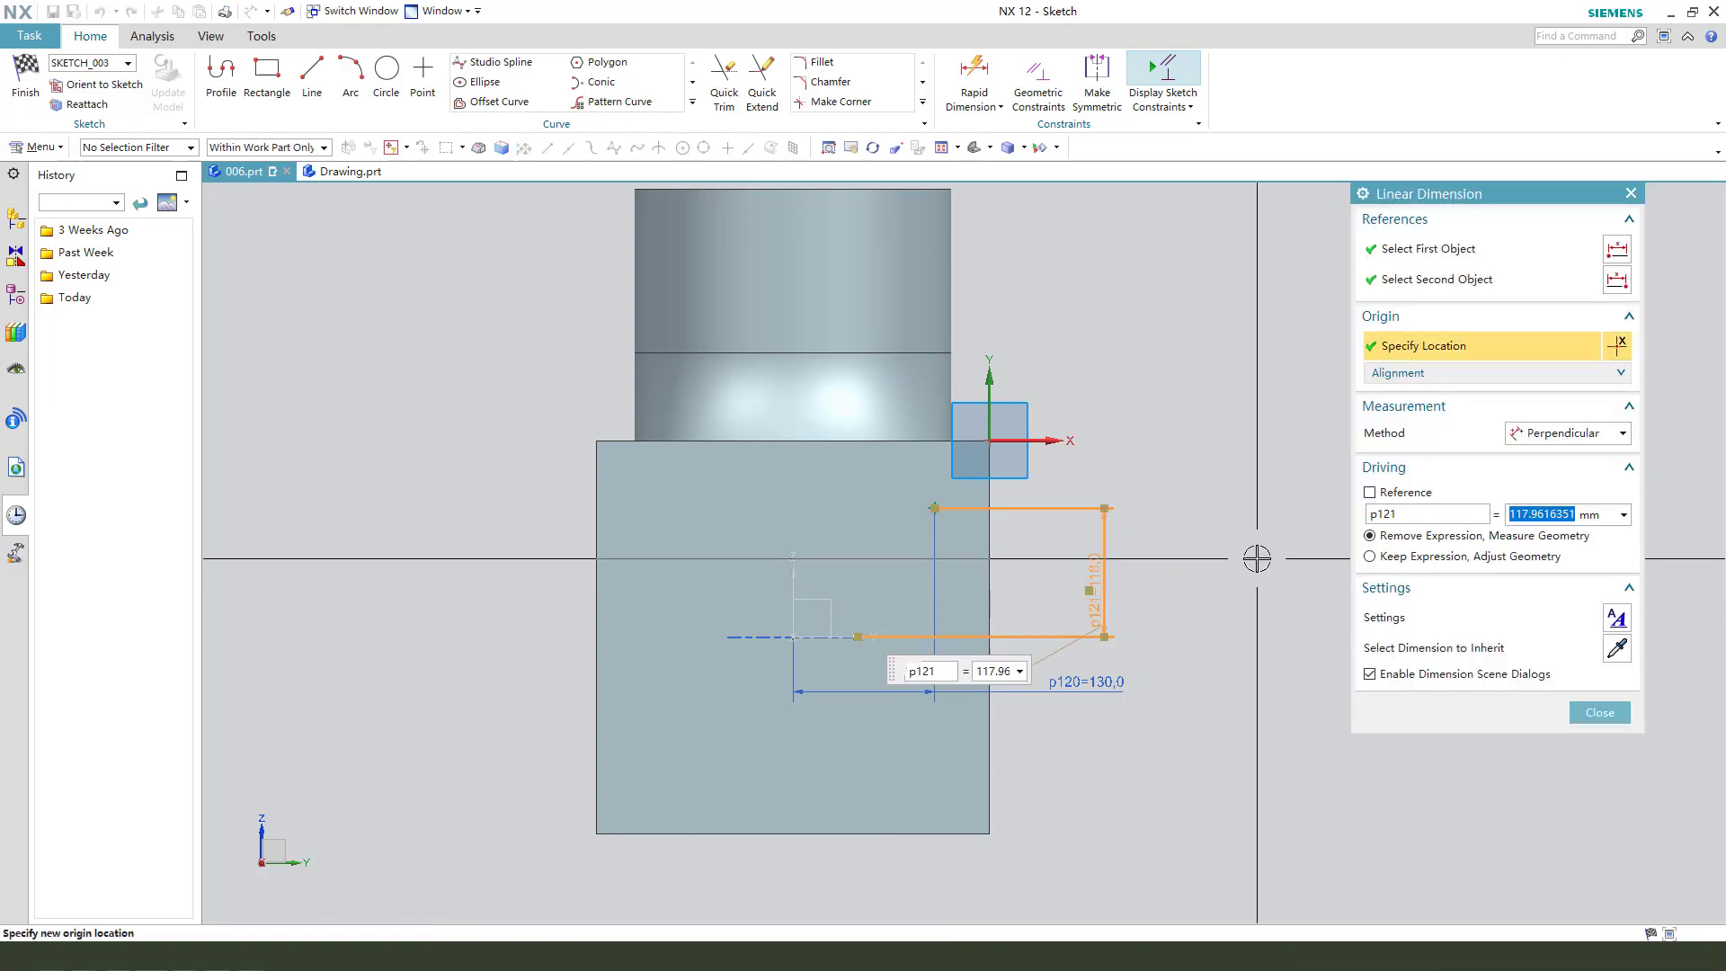
type("130")
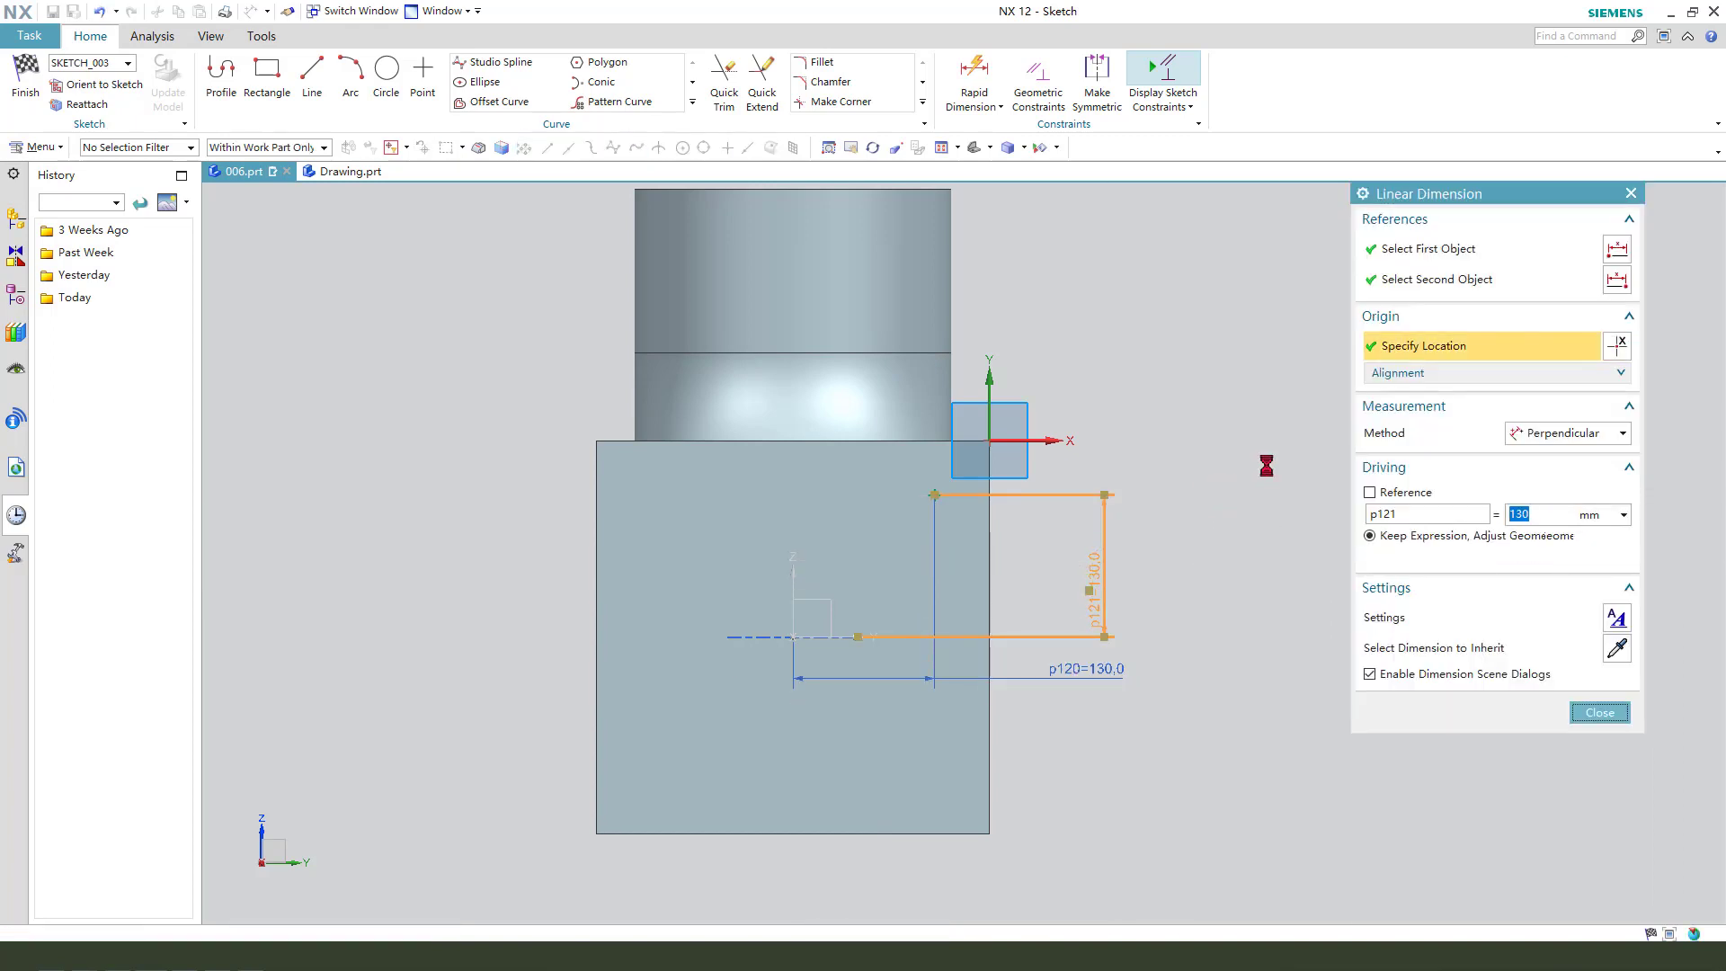
key("Return")
left_click(25, 79)
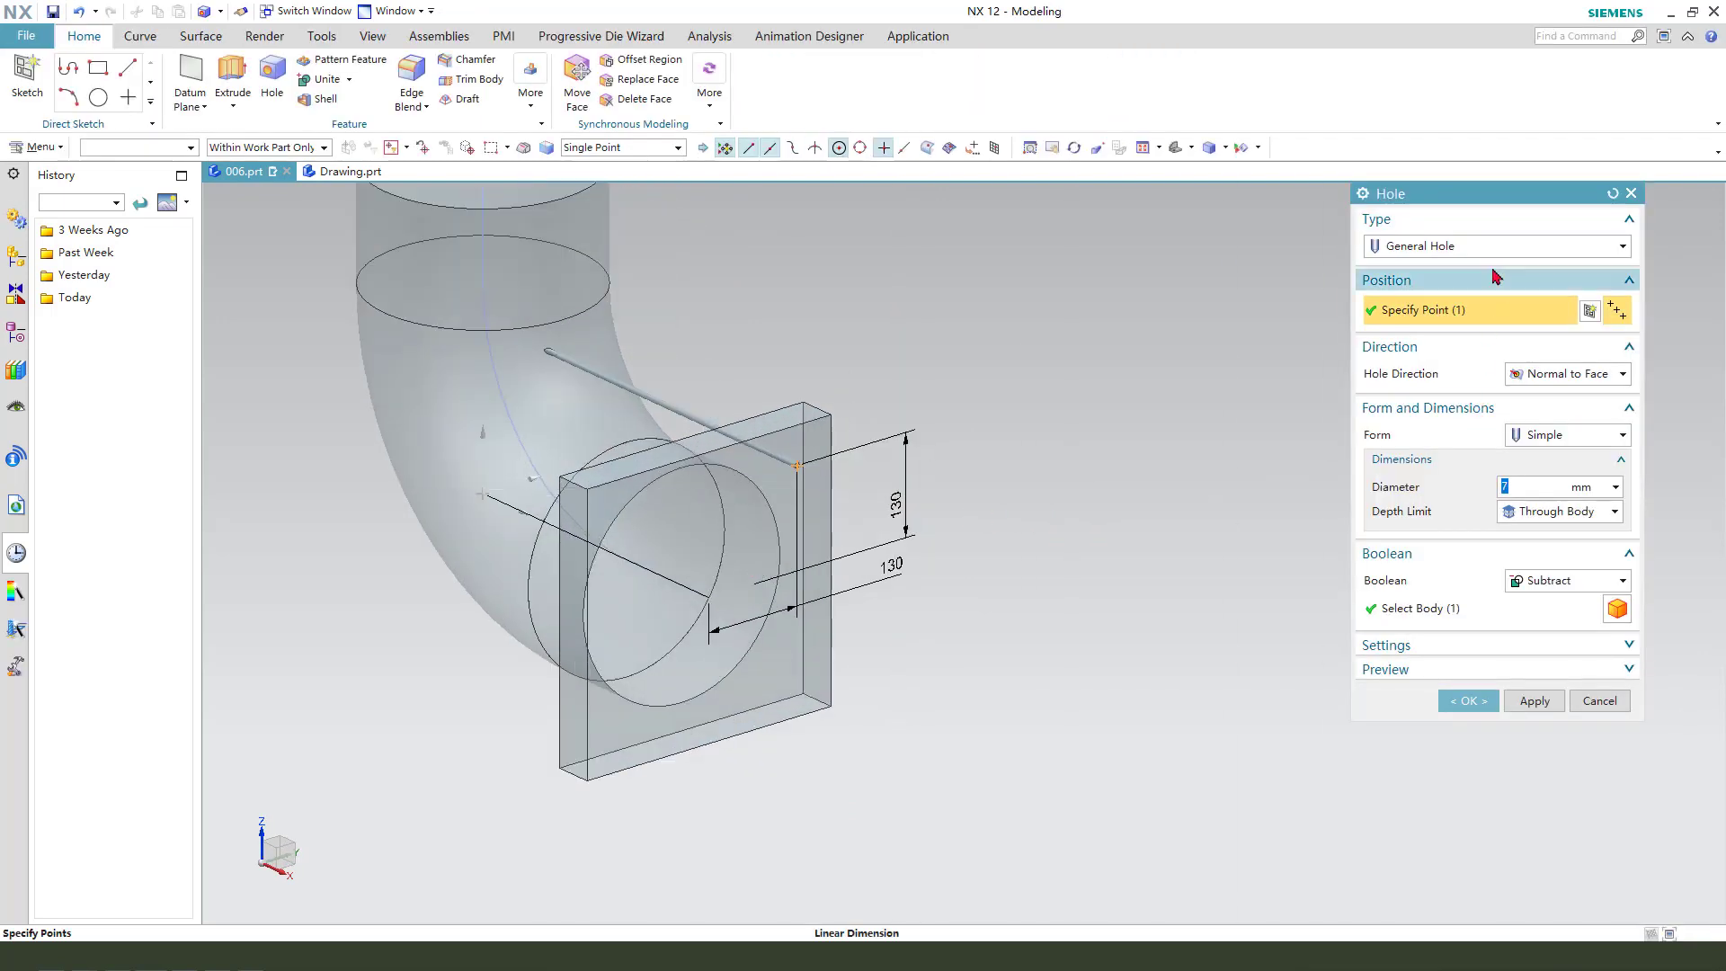
- Create a counterbored hole with C-bore diameter 60 mm, C-bore depth 10 mm, diameter 30 mm and depth limit Until Next
left_click(1472, 246)
left_click(1470, 248)
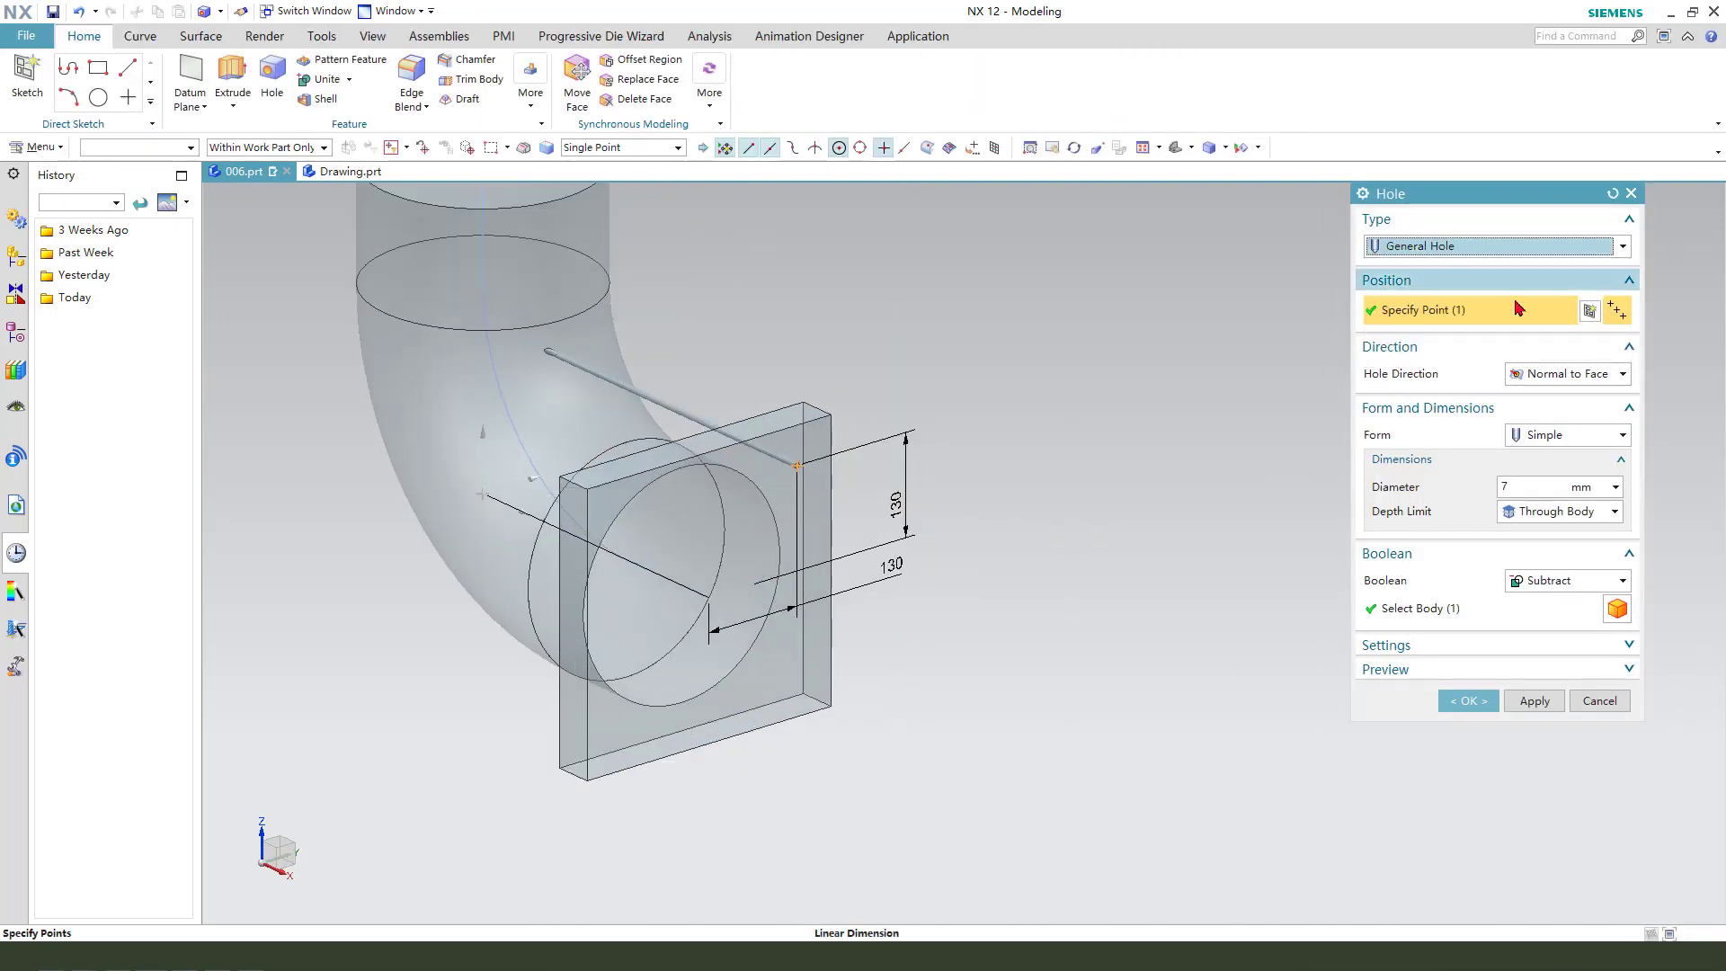
left_click(1573, 435)
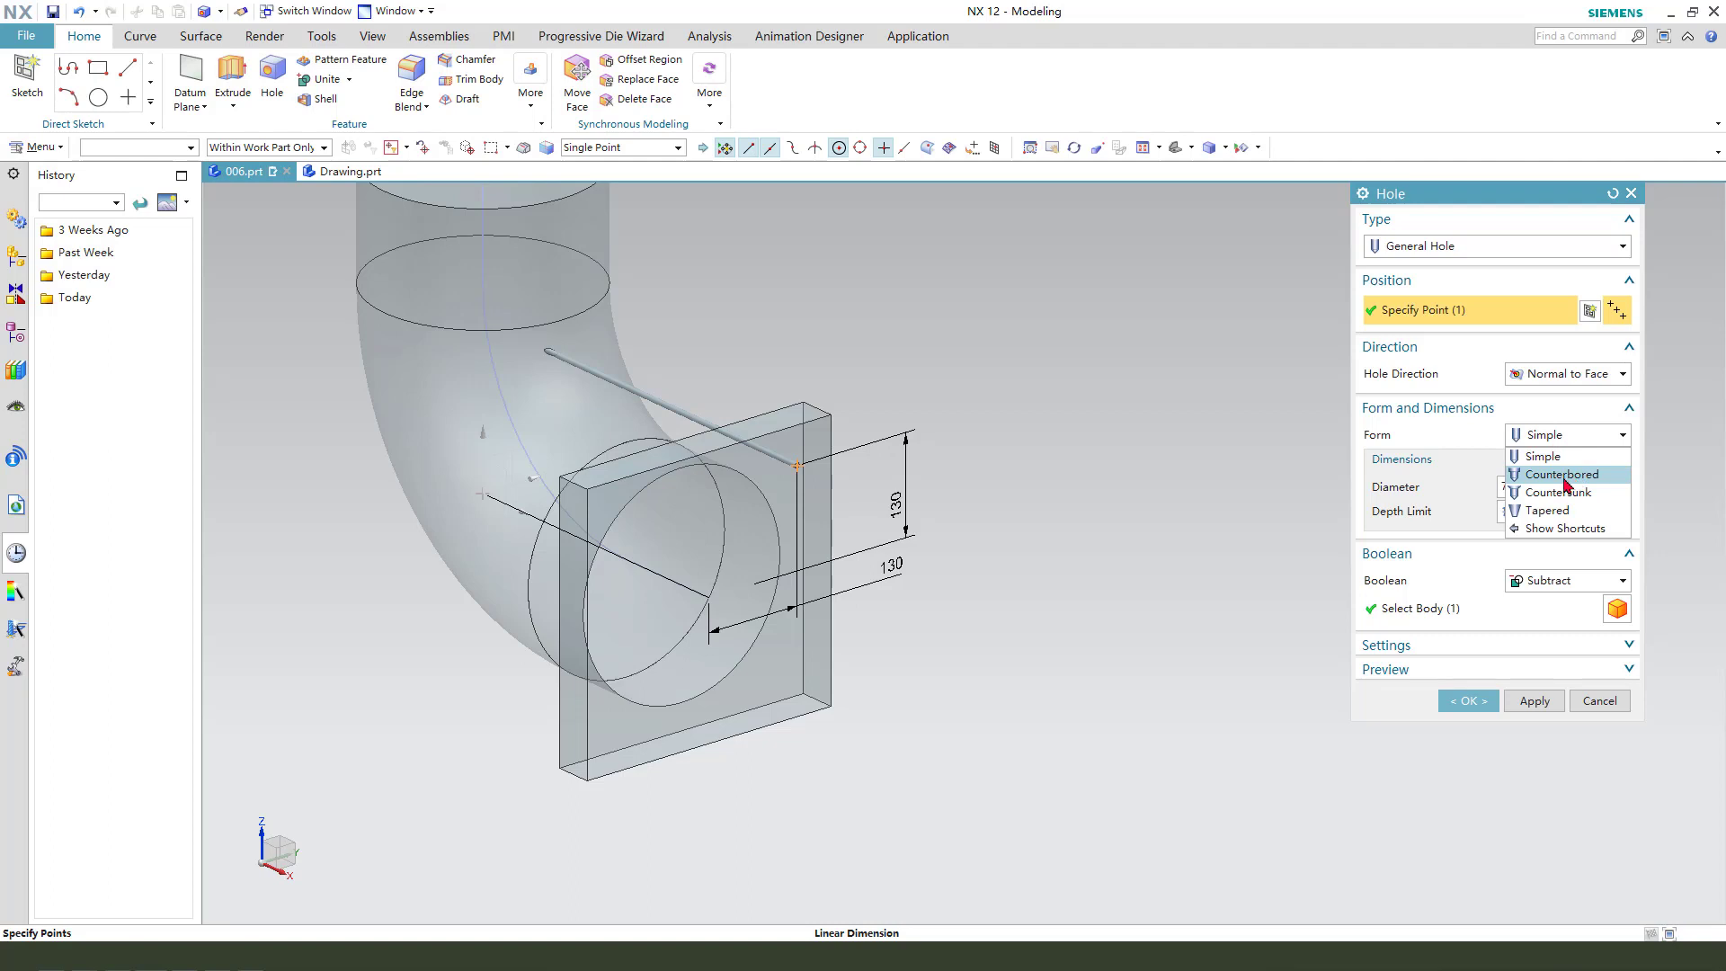
left_click(1563, 475)
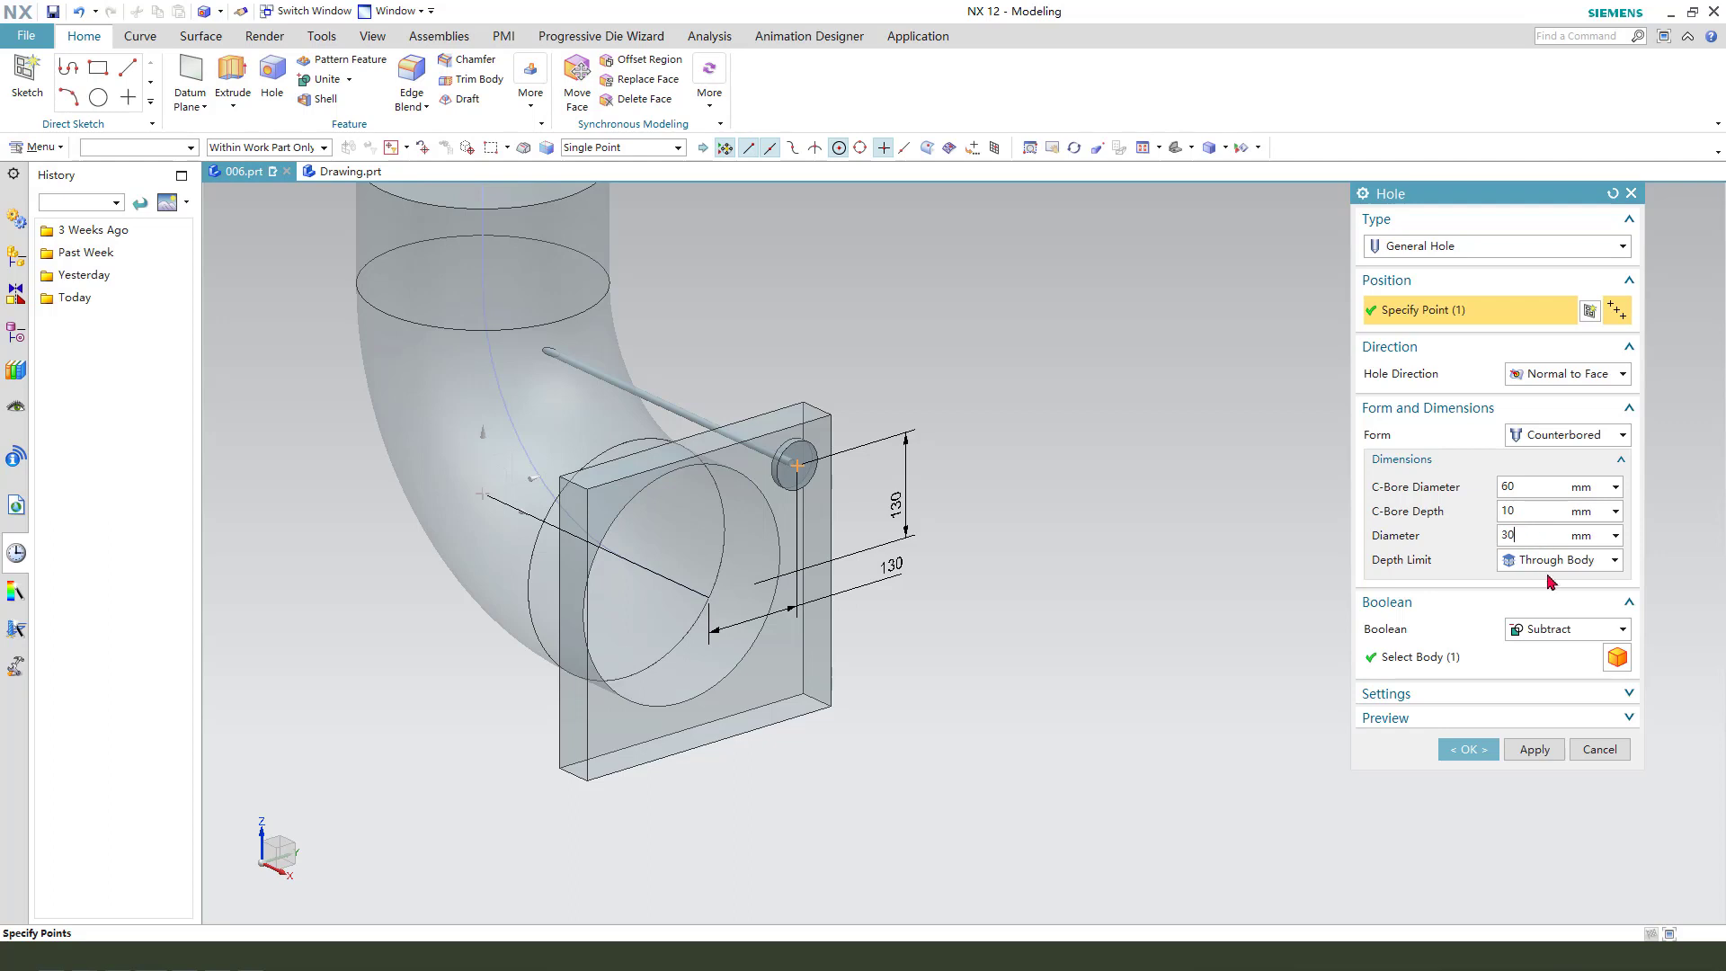
left_click(1569, 568)
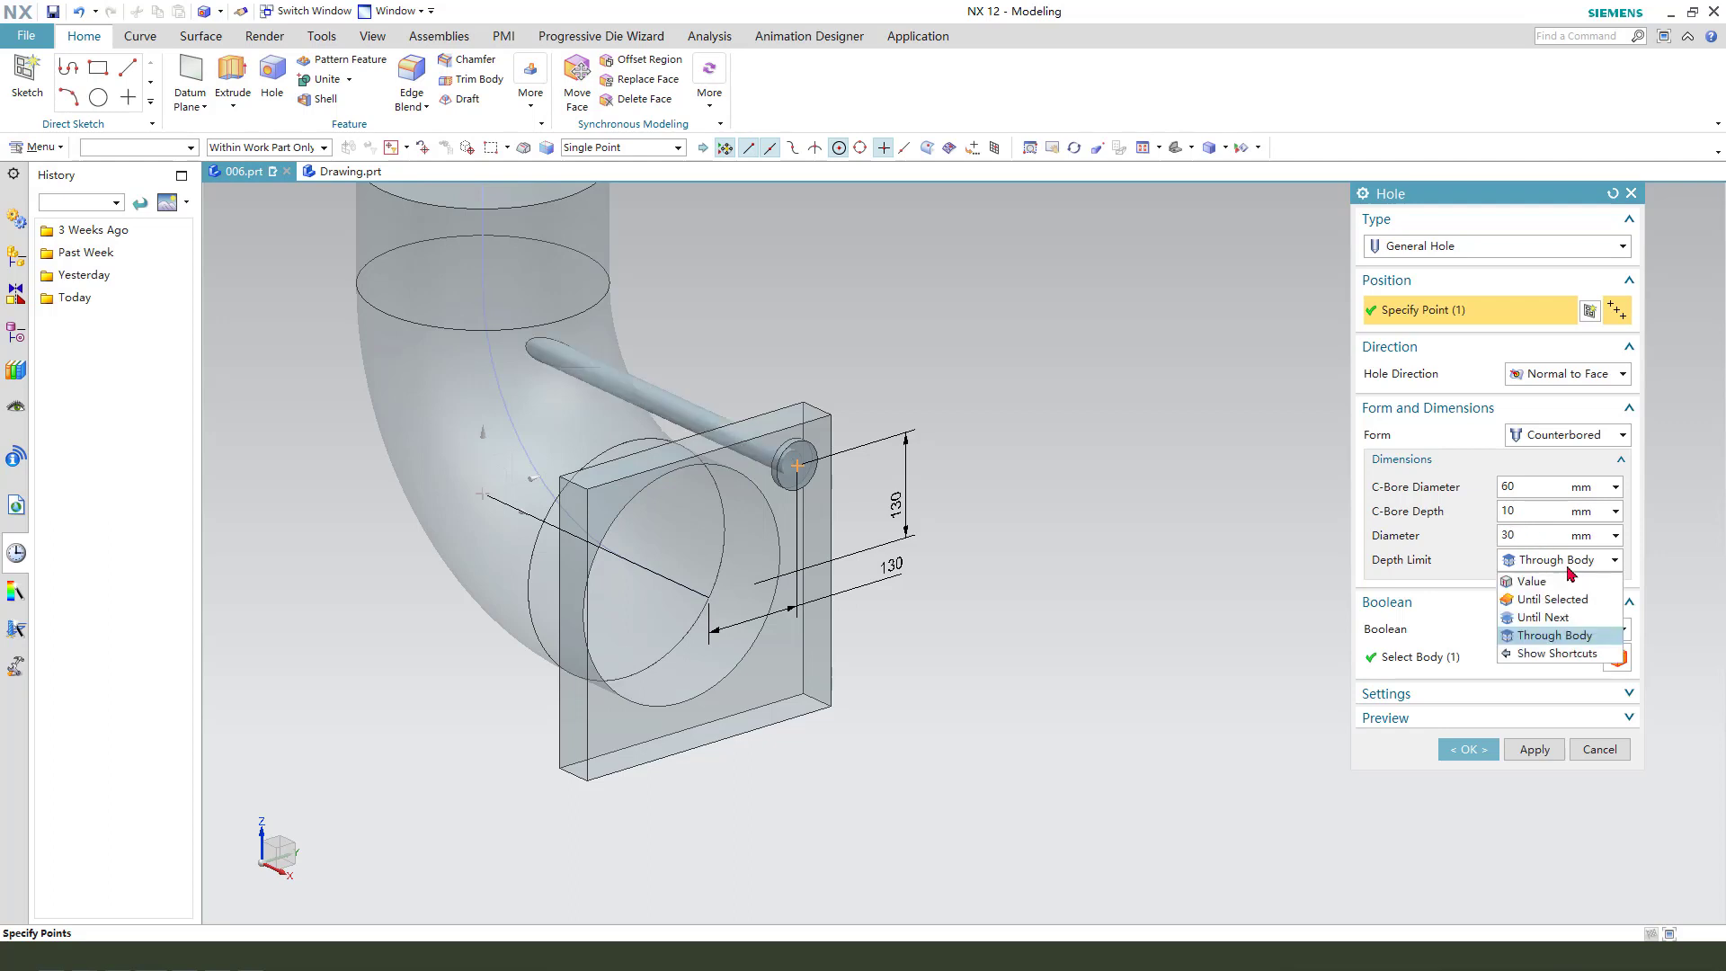
left_click(1545, 618)
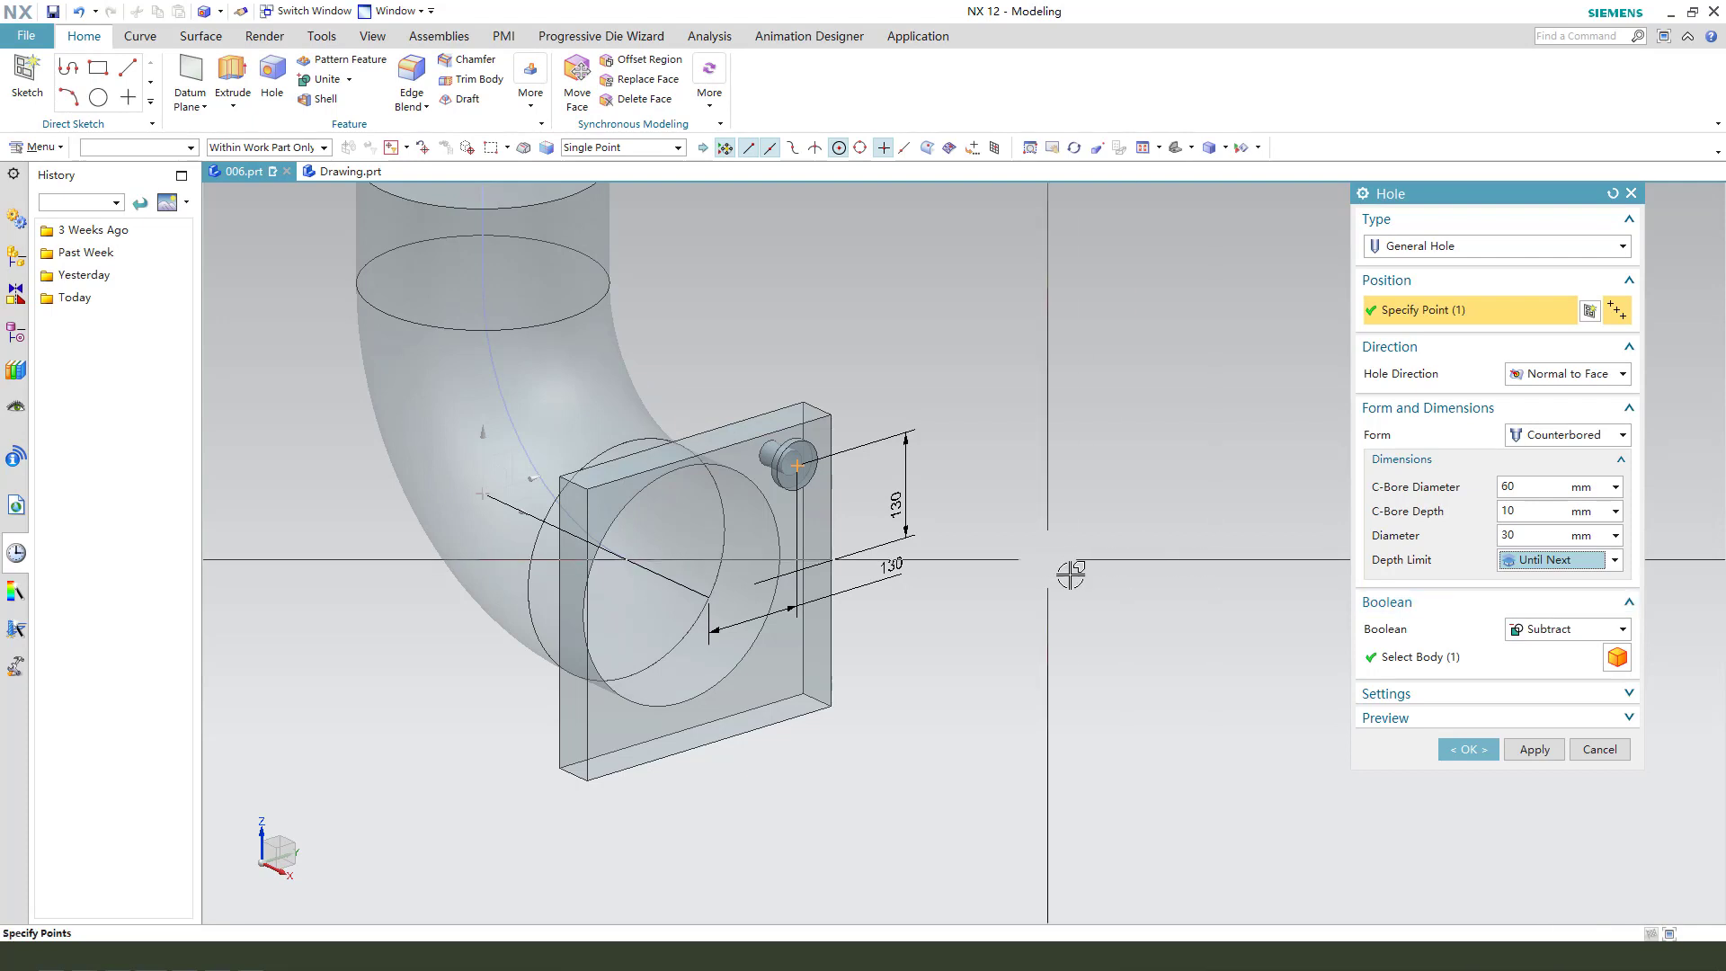
left_click(1467, 749)
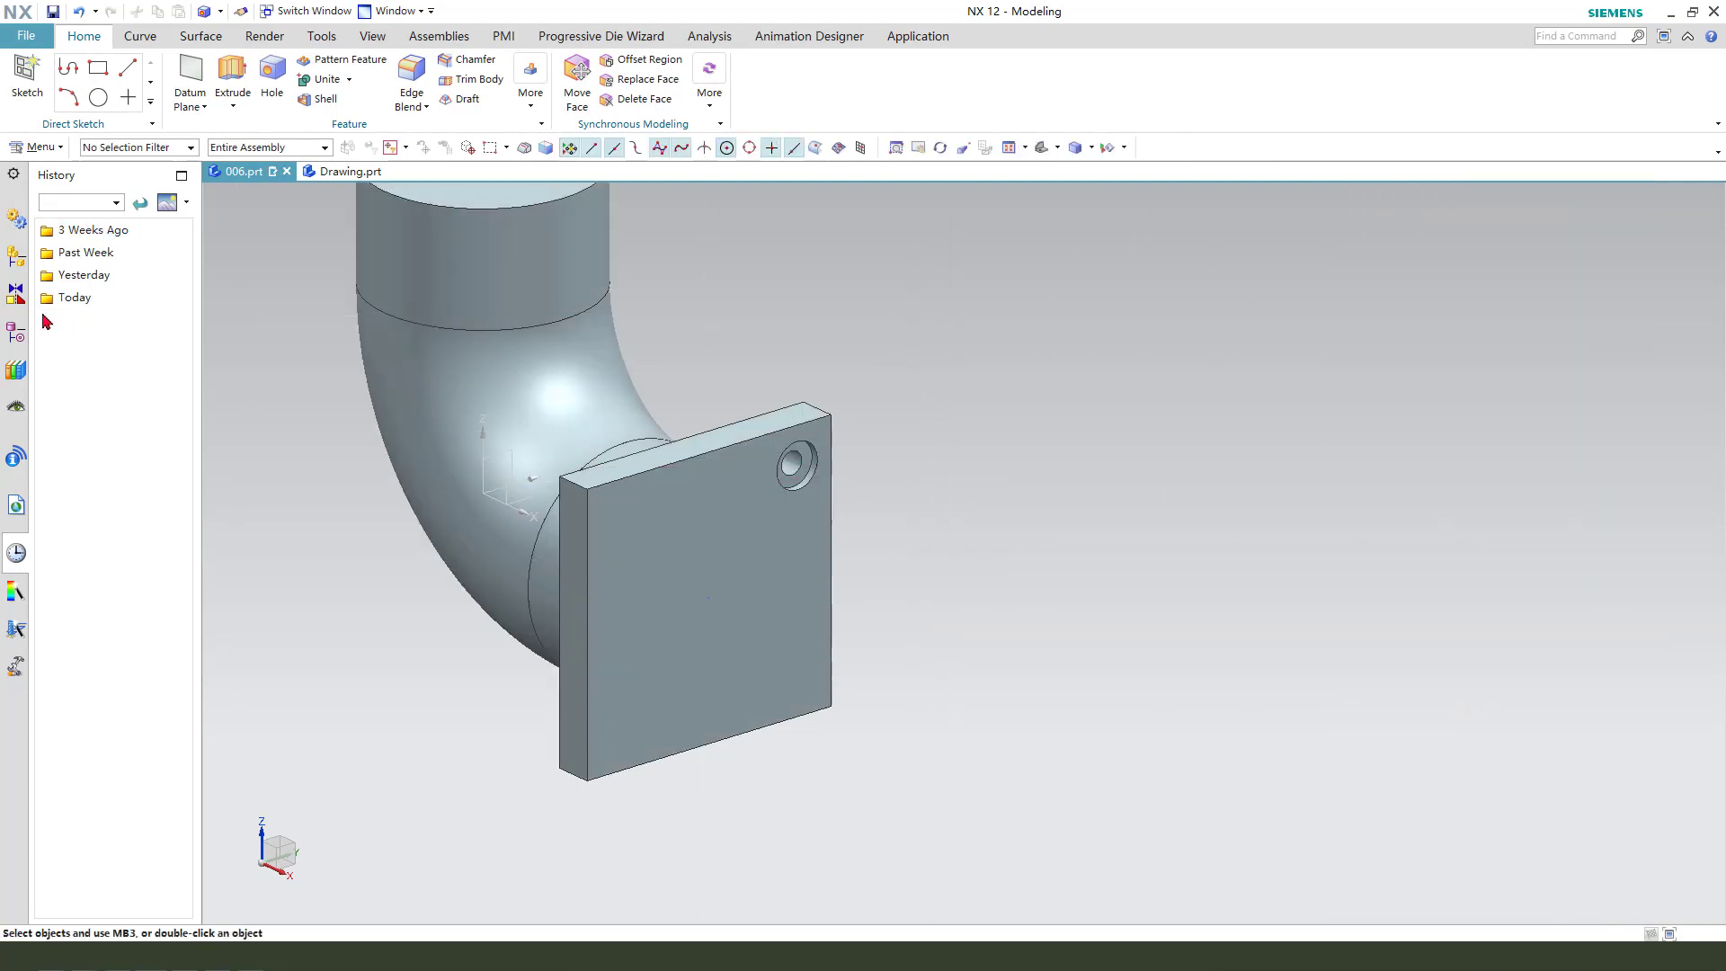
- Start a circular Pattern Feature of the flange's counterbored hole with the X axis as the rotation vector
left_click(16, 340)
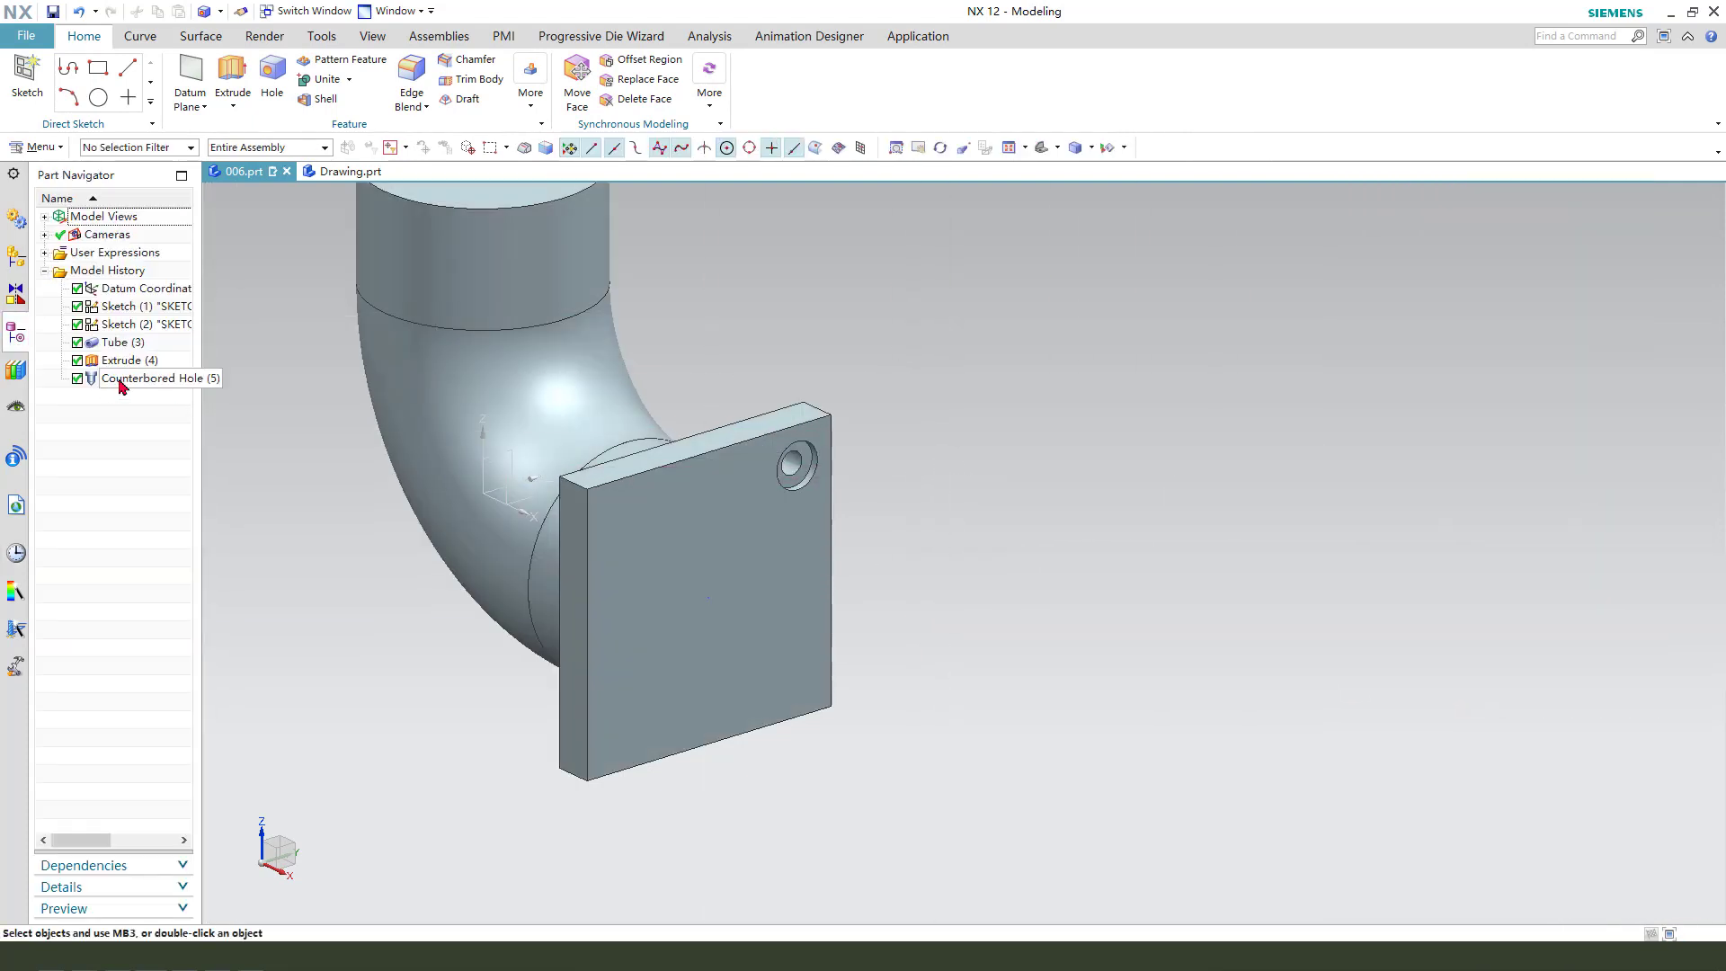
left_click(121, 378)
scroll(885, 387, "down", 1)
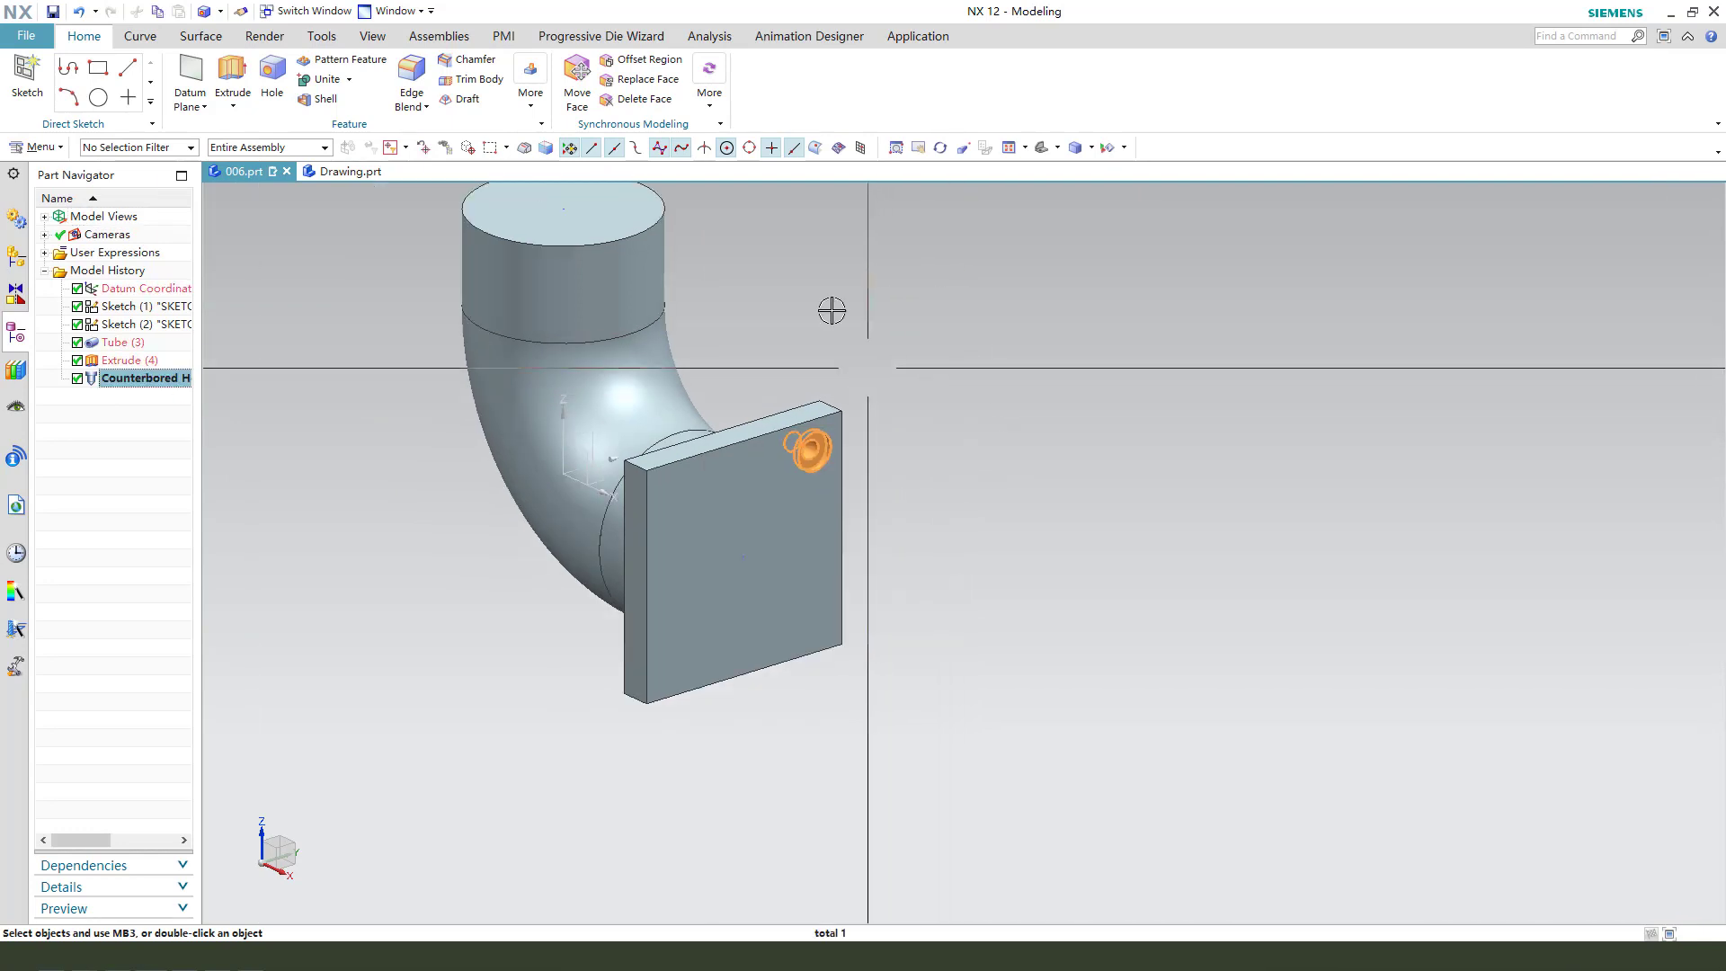
left_click(333, 61)
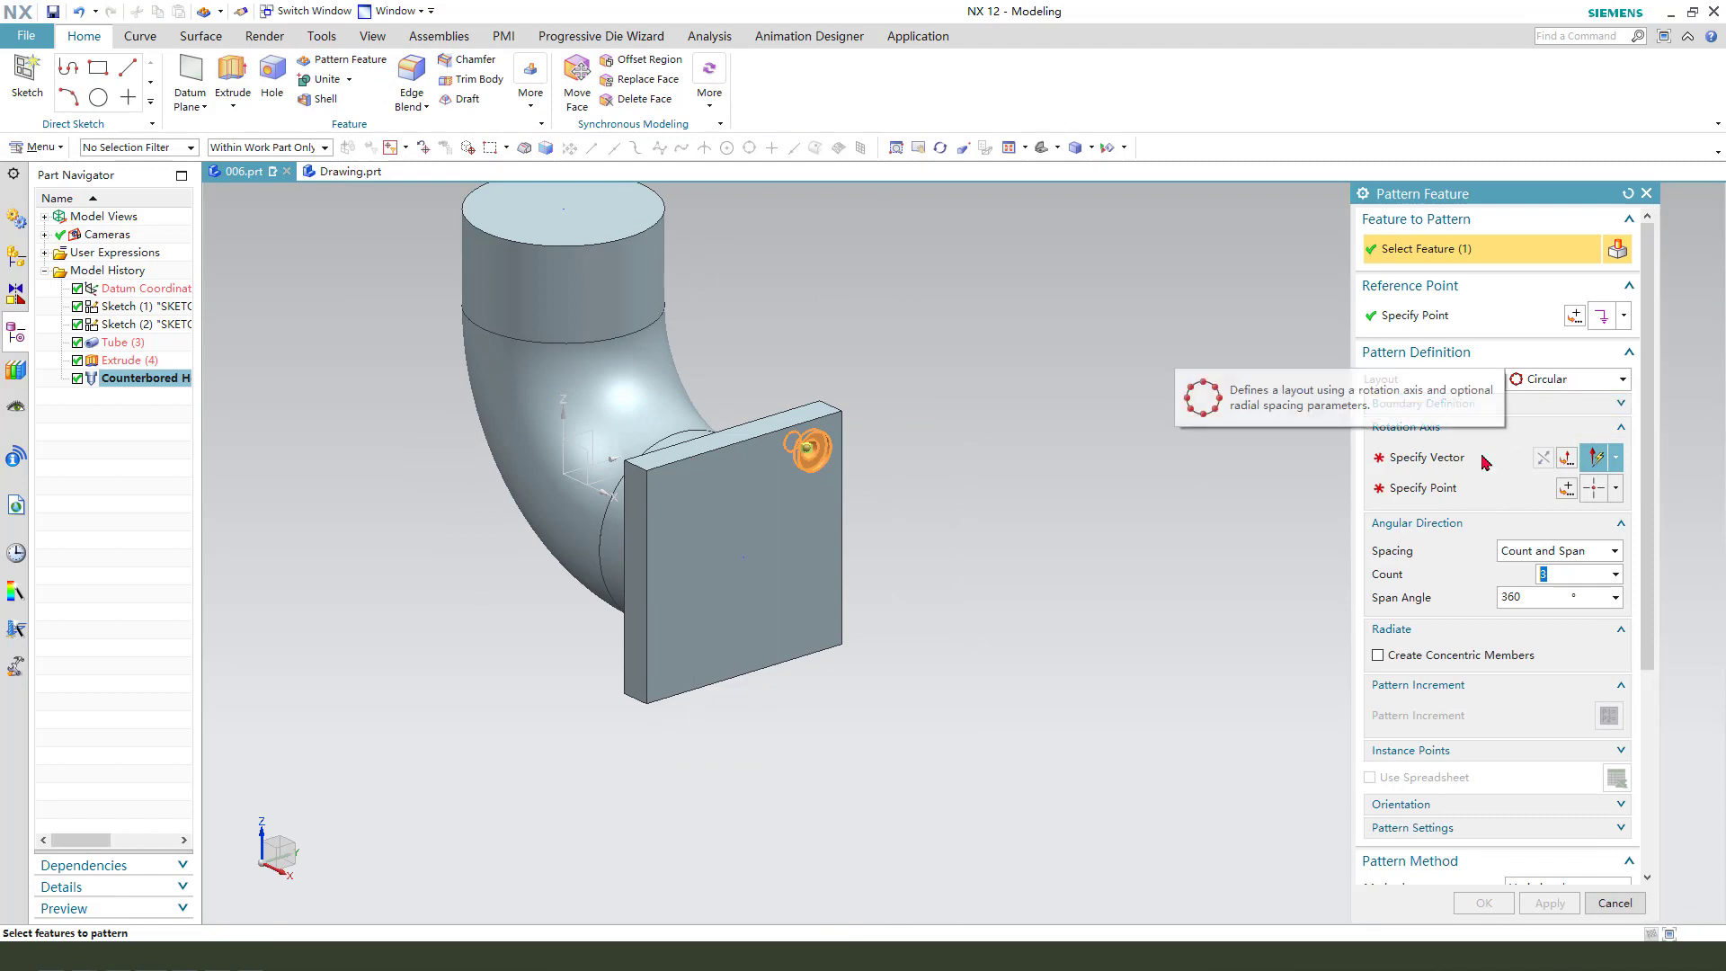
left_click(1474, 460)
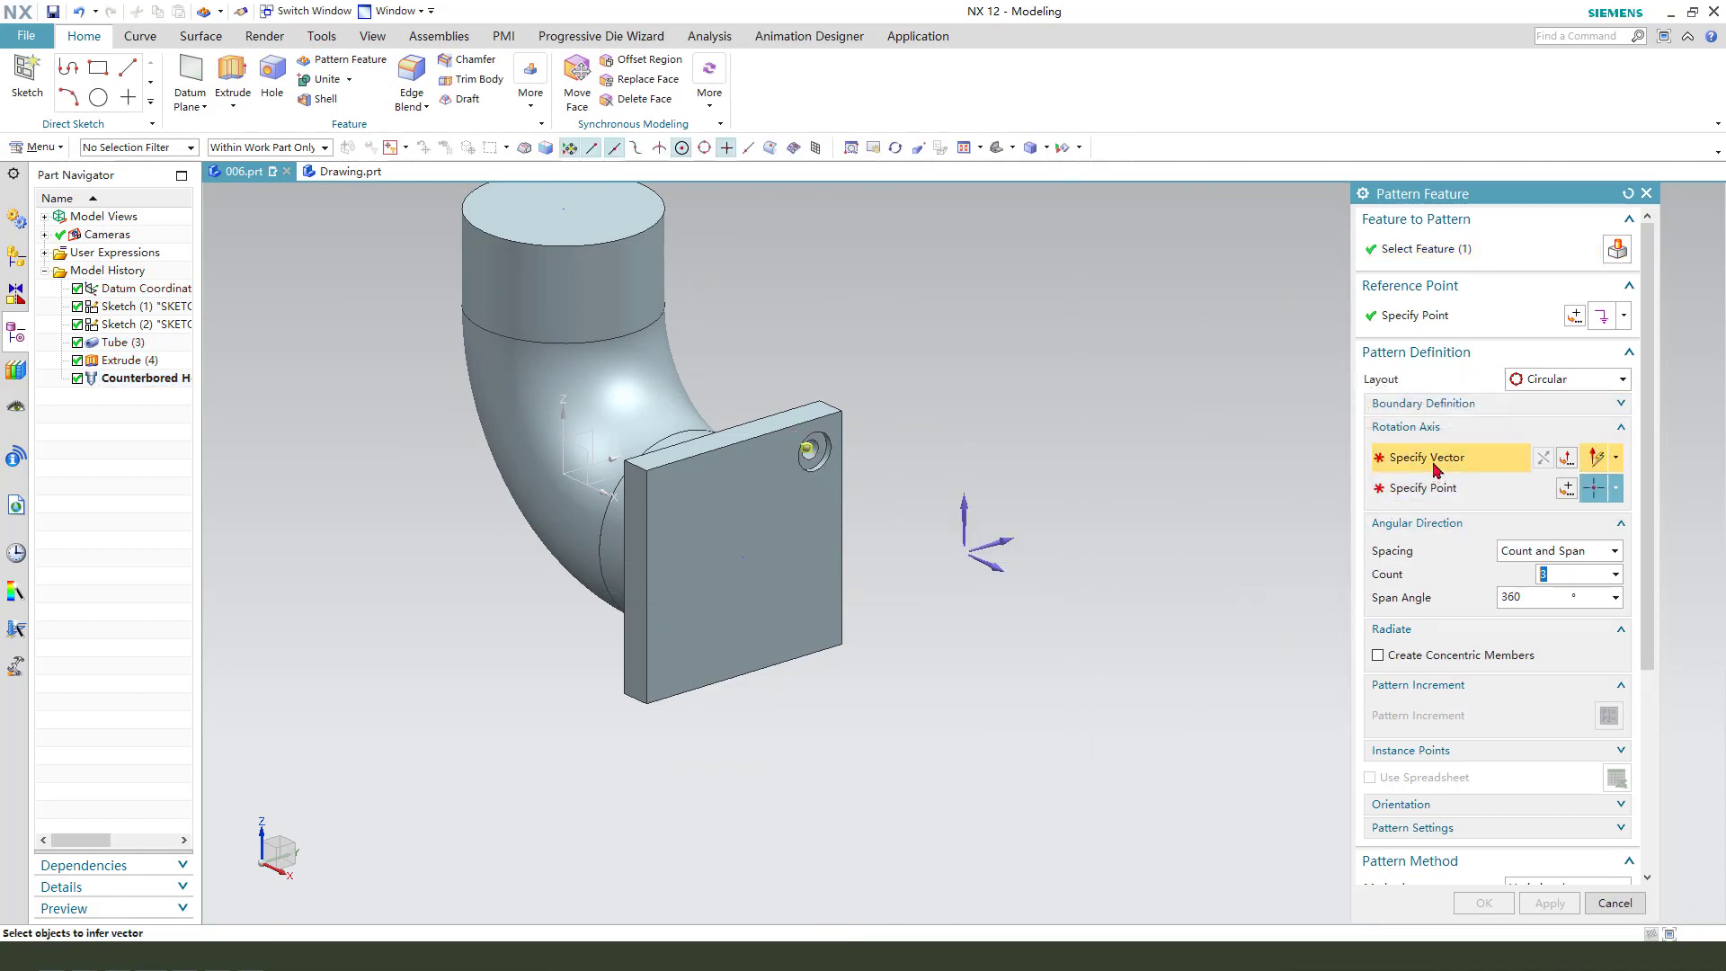
left_click(1000, 566)
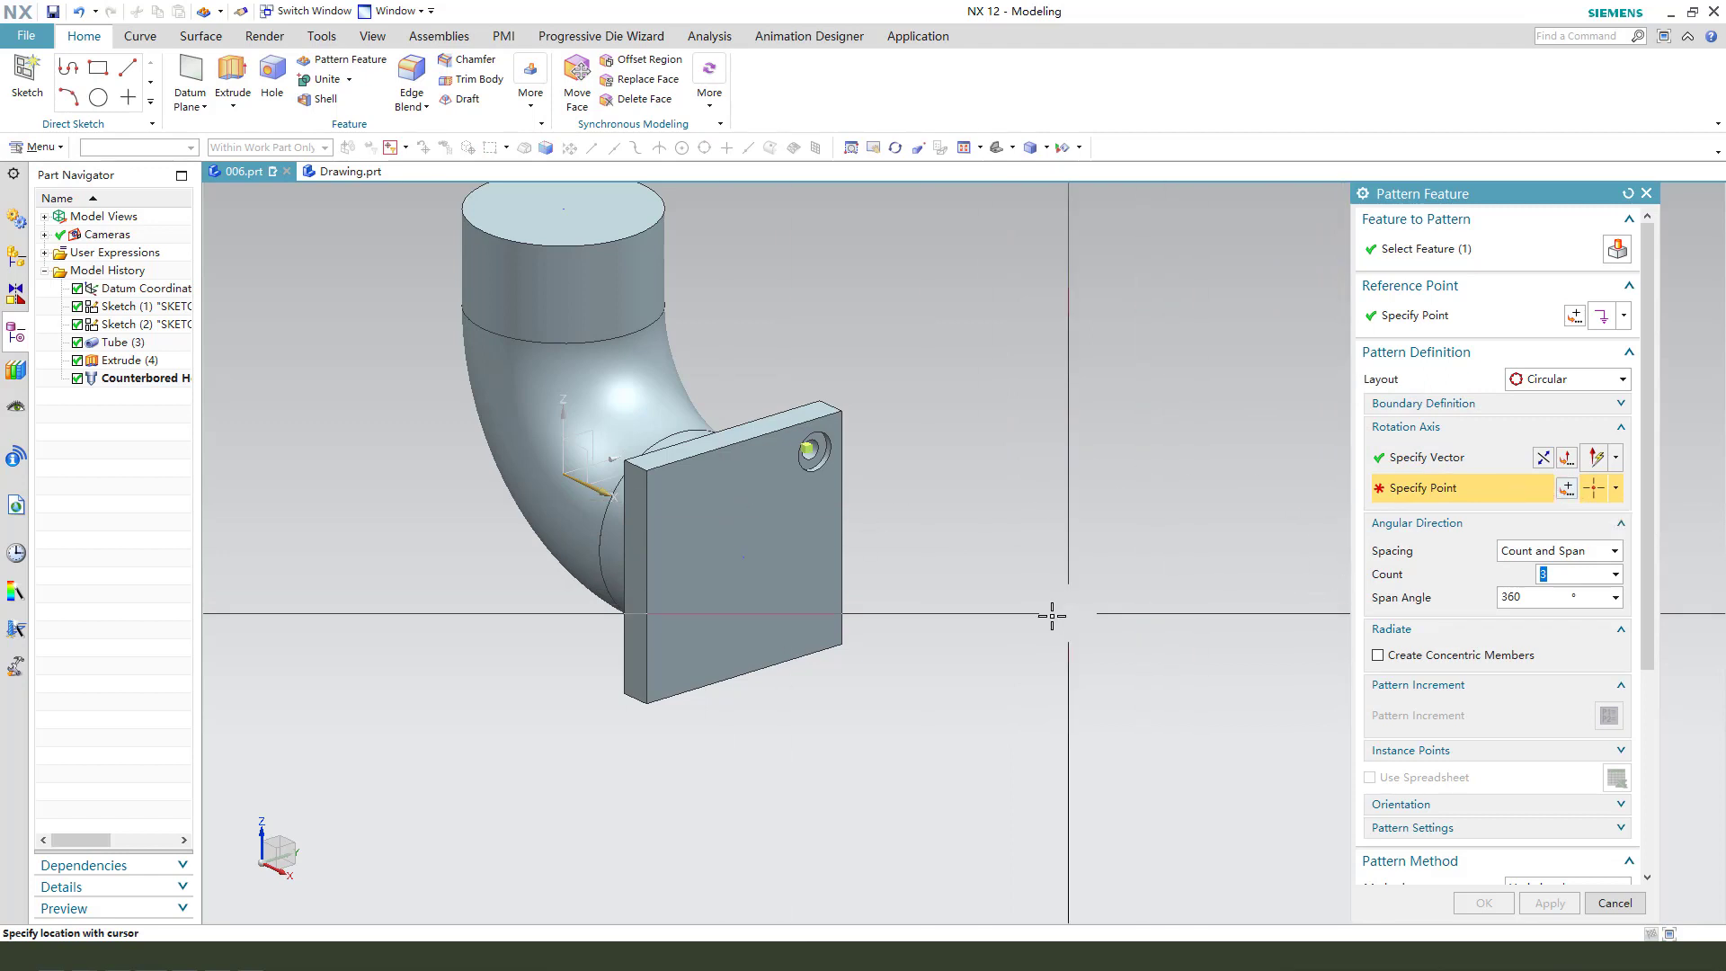
- Set the rotation point to the datum origin and pattern the counterbored hole with count 4 over a 360° span angle
middle_click_drag(1049, 617, 1095, 639)
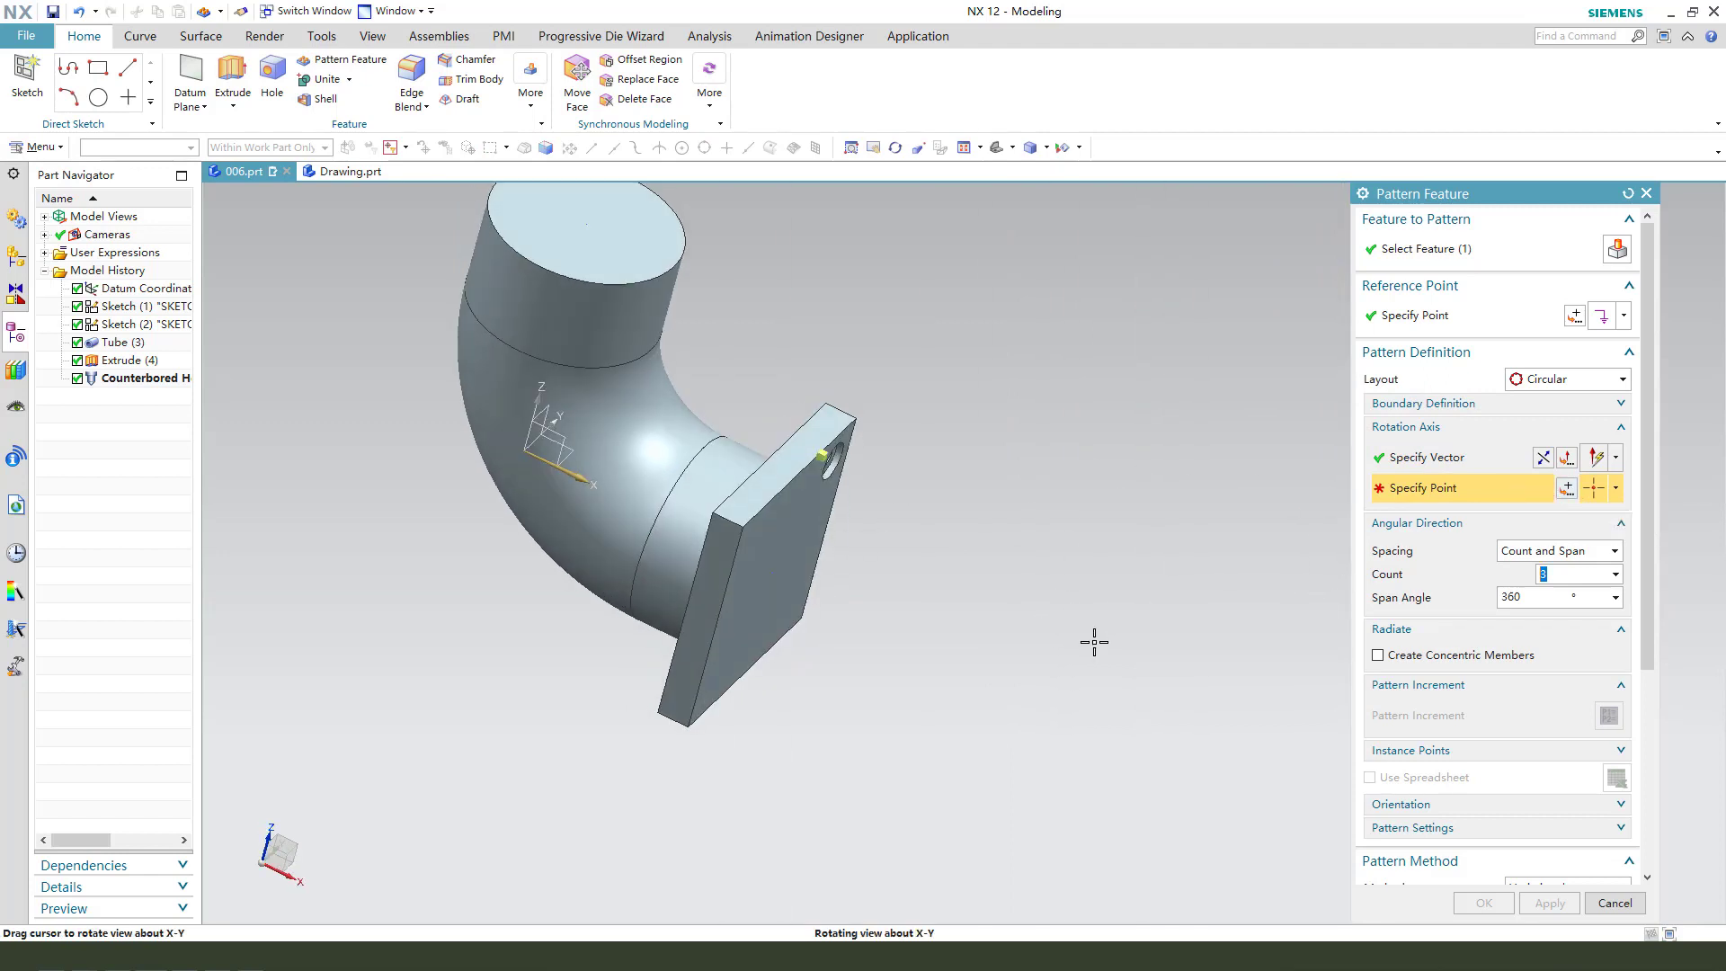
left_click(1594, 487)
left_click(1535, 548)
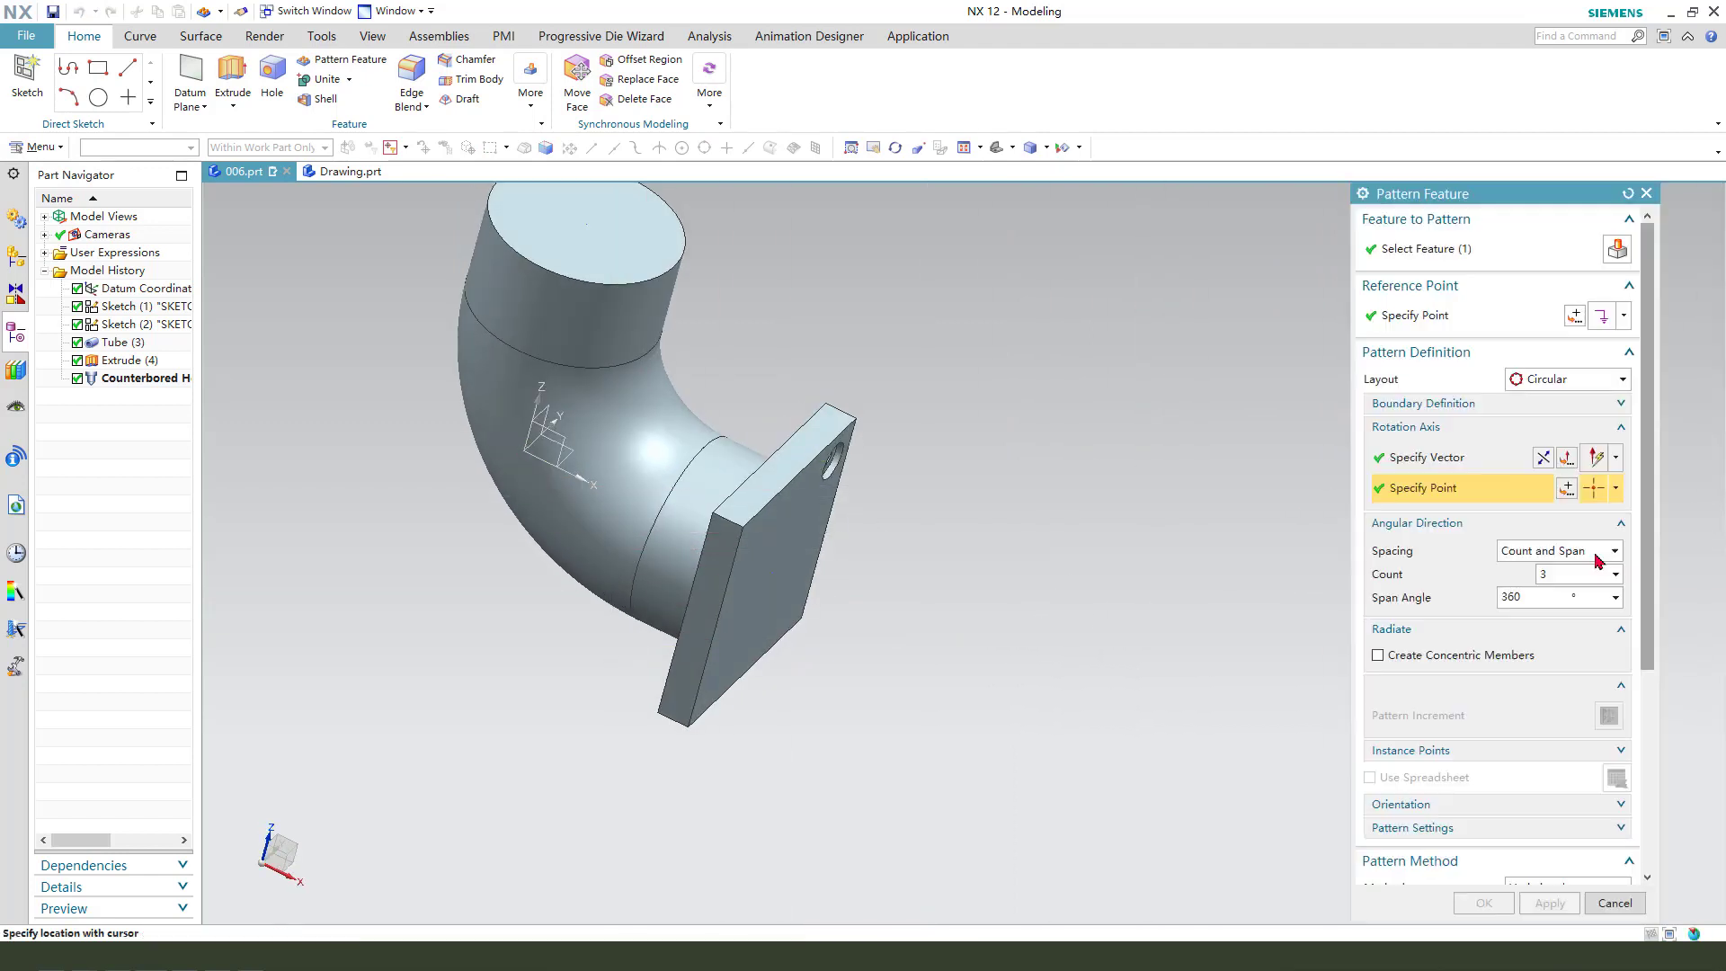
middle_click_drag(1114, 639, 1054, 626)
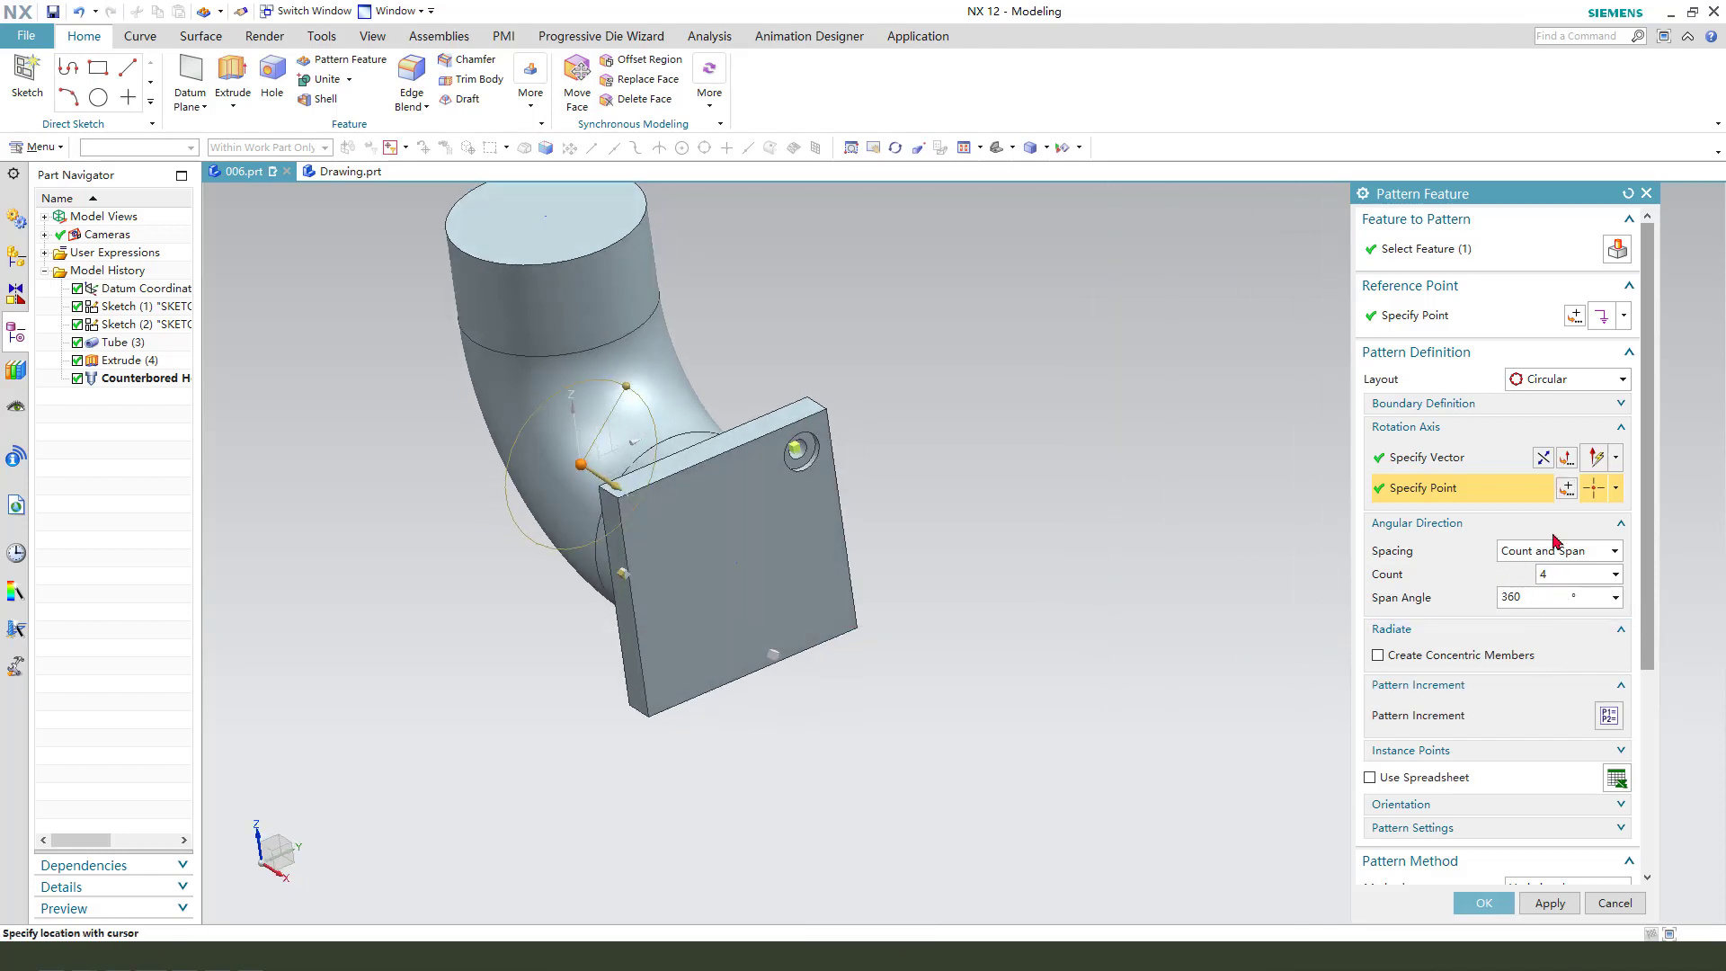
left_click(1474, 902)
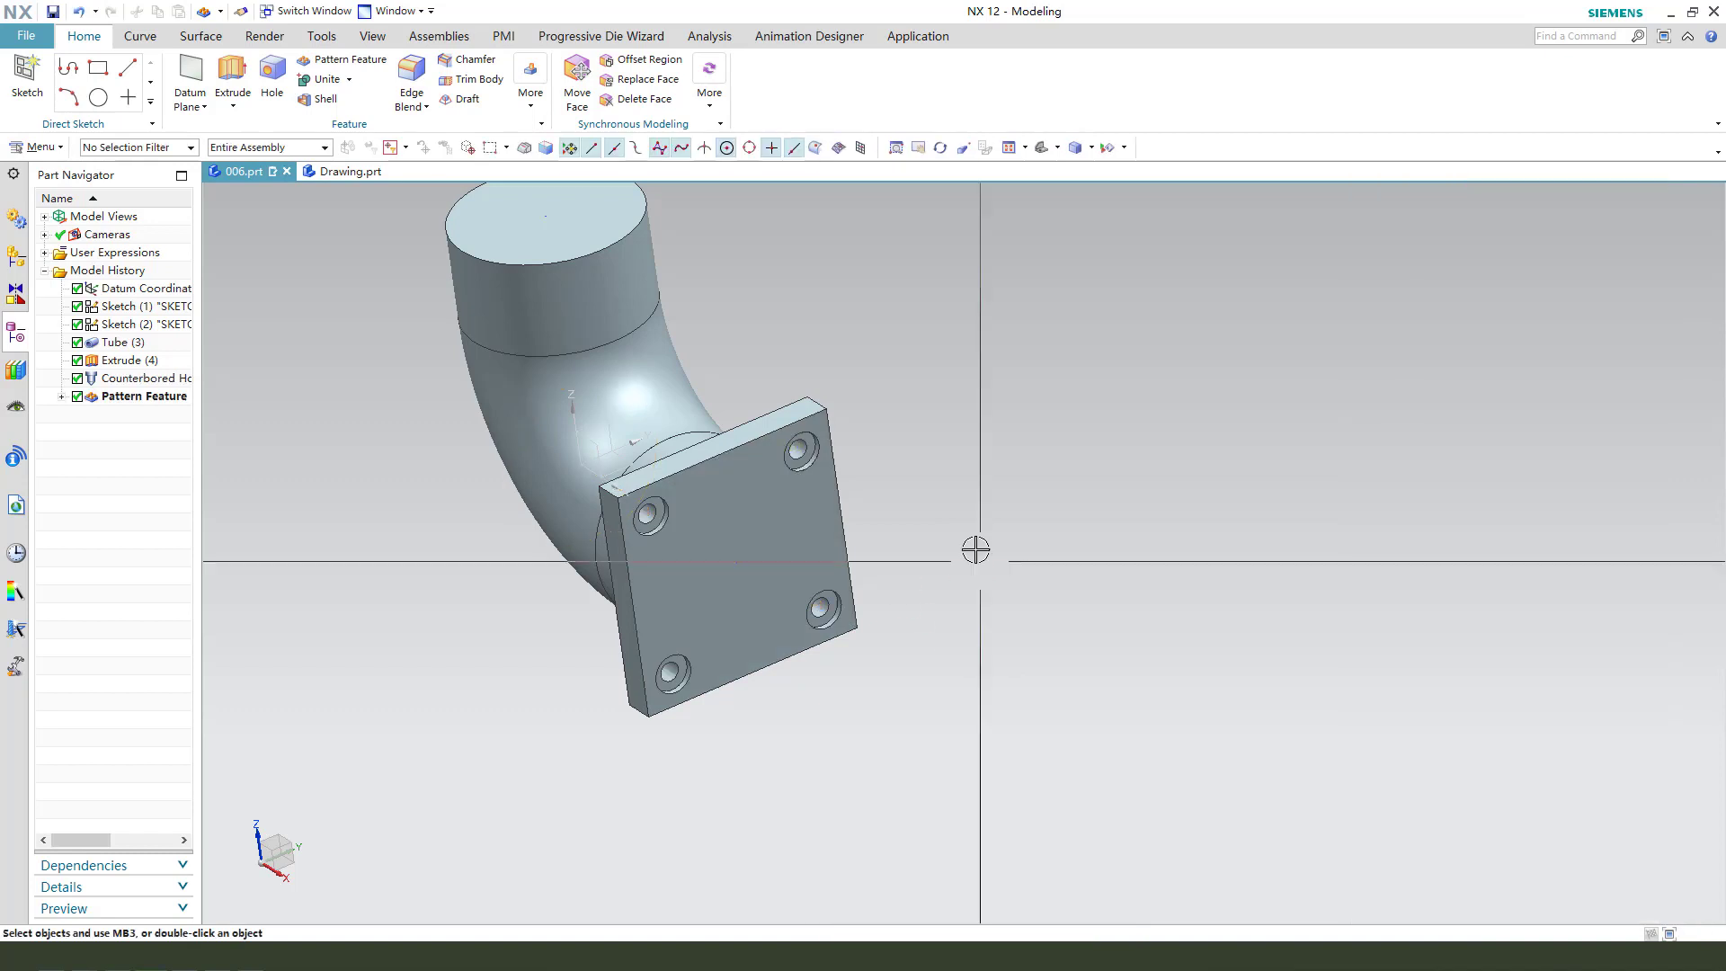
- Blend the four corner edges of the square flange with a 20 mm radius
middle_click_drag(955, 531, 902, 539)
scroll(894, 340, "down", 3)
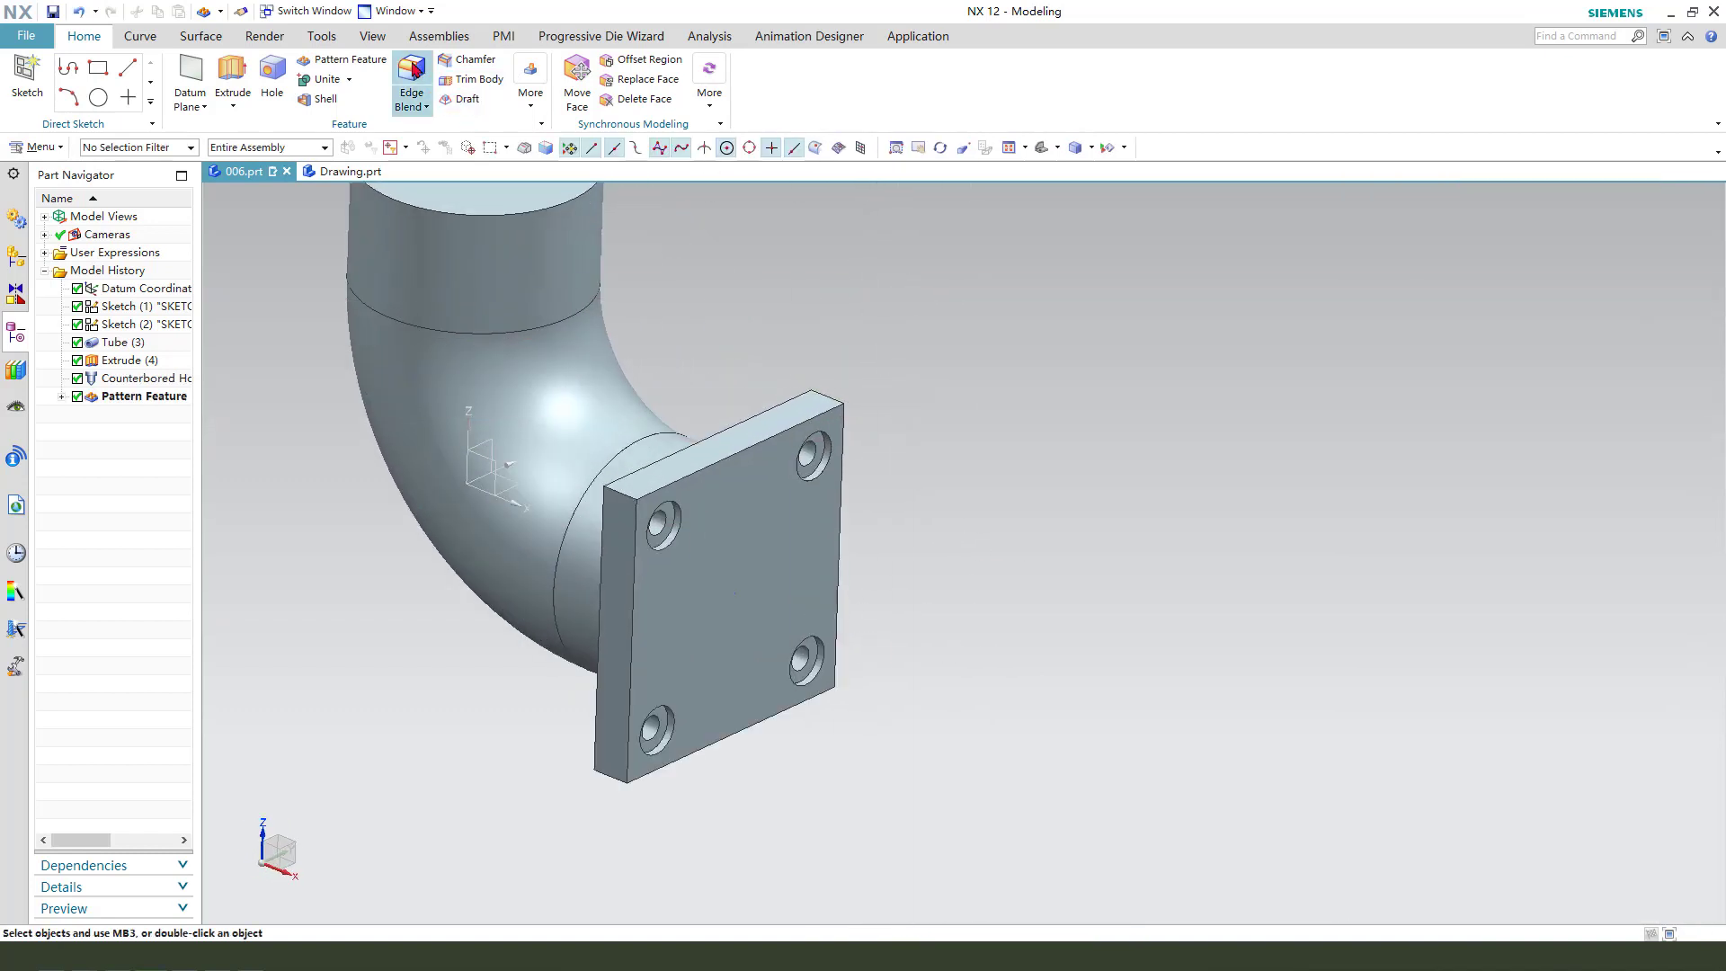
left_click(834, 397)
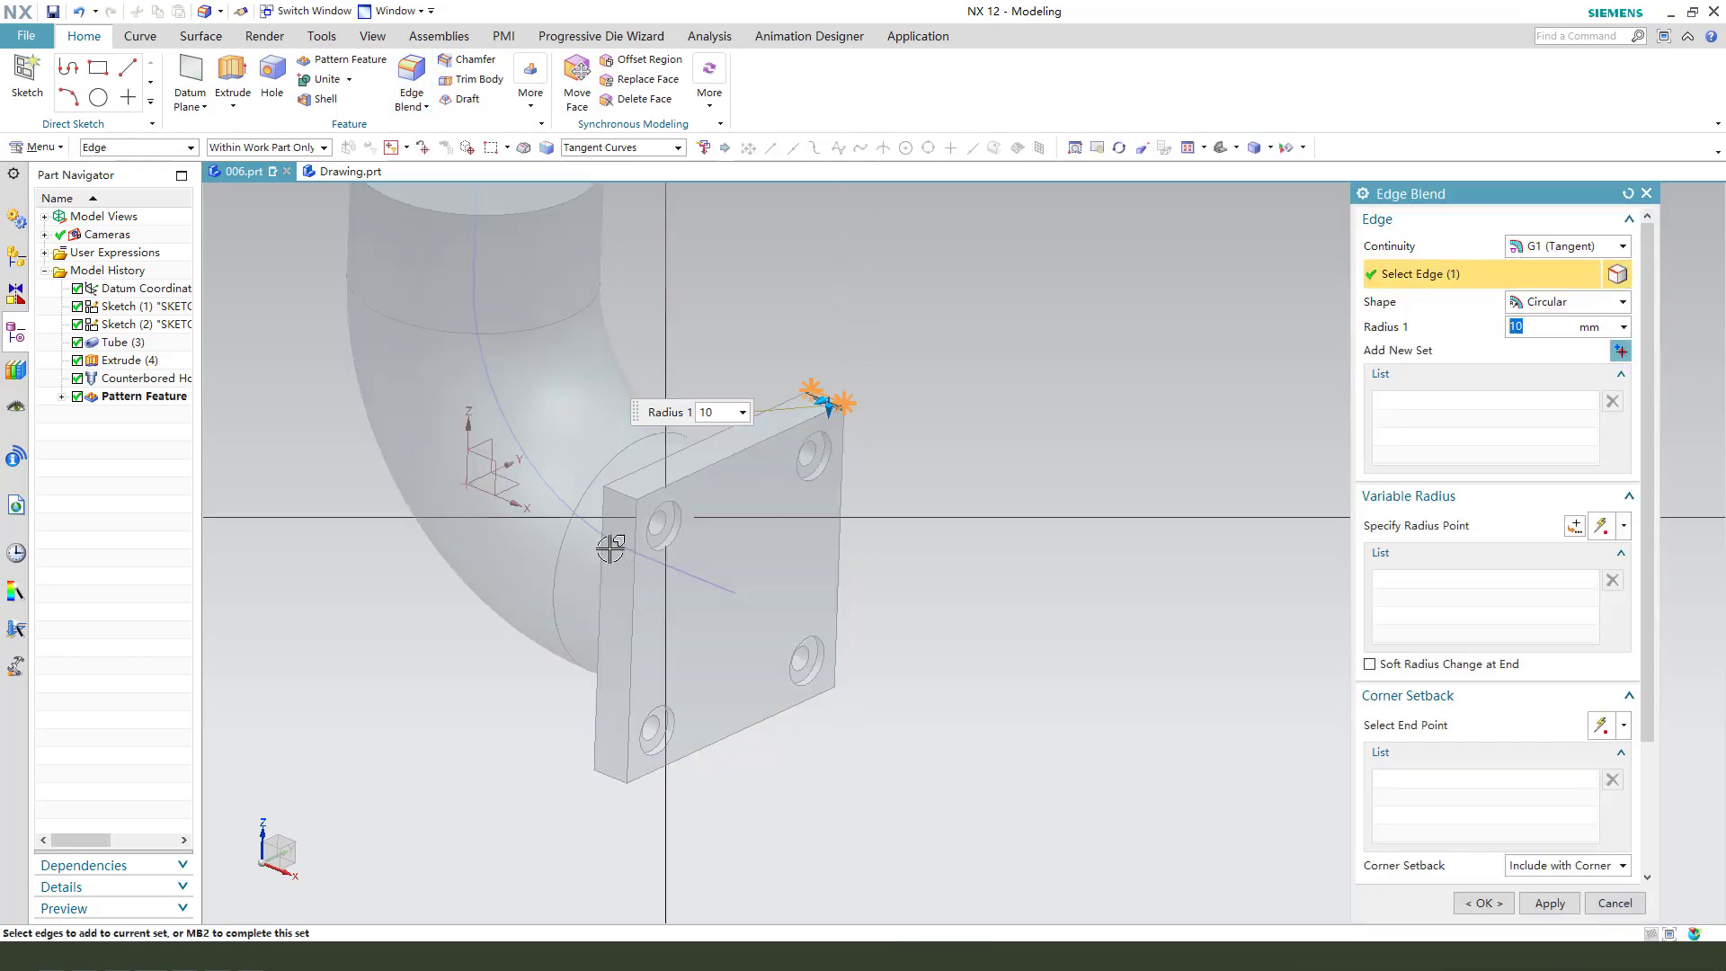
left_click(618, 499)
left_click(608, 770)
middle_click_drag(774, 770, 852, 522)
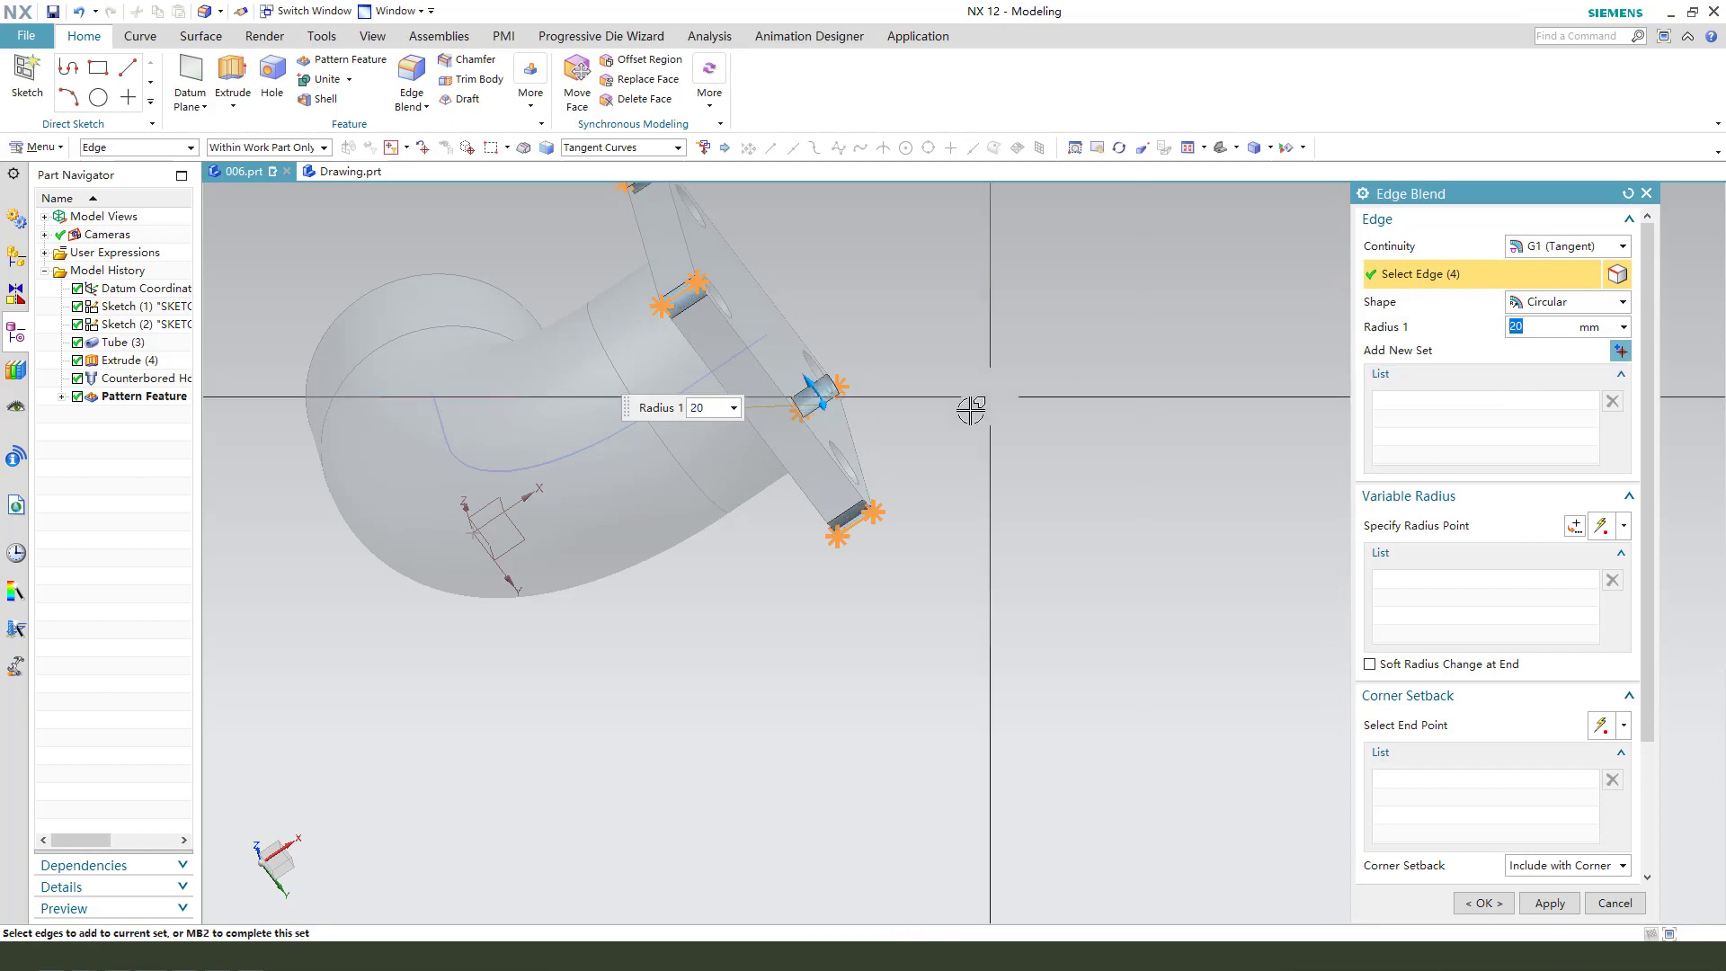
middle_click(990, 493)
middle_click_drag(1118, 558, 1129, 678)
key("Home")
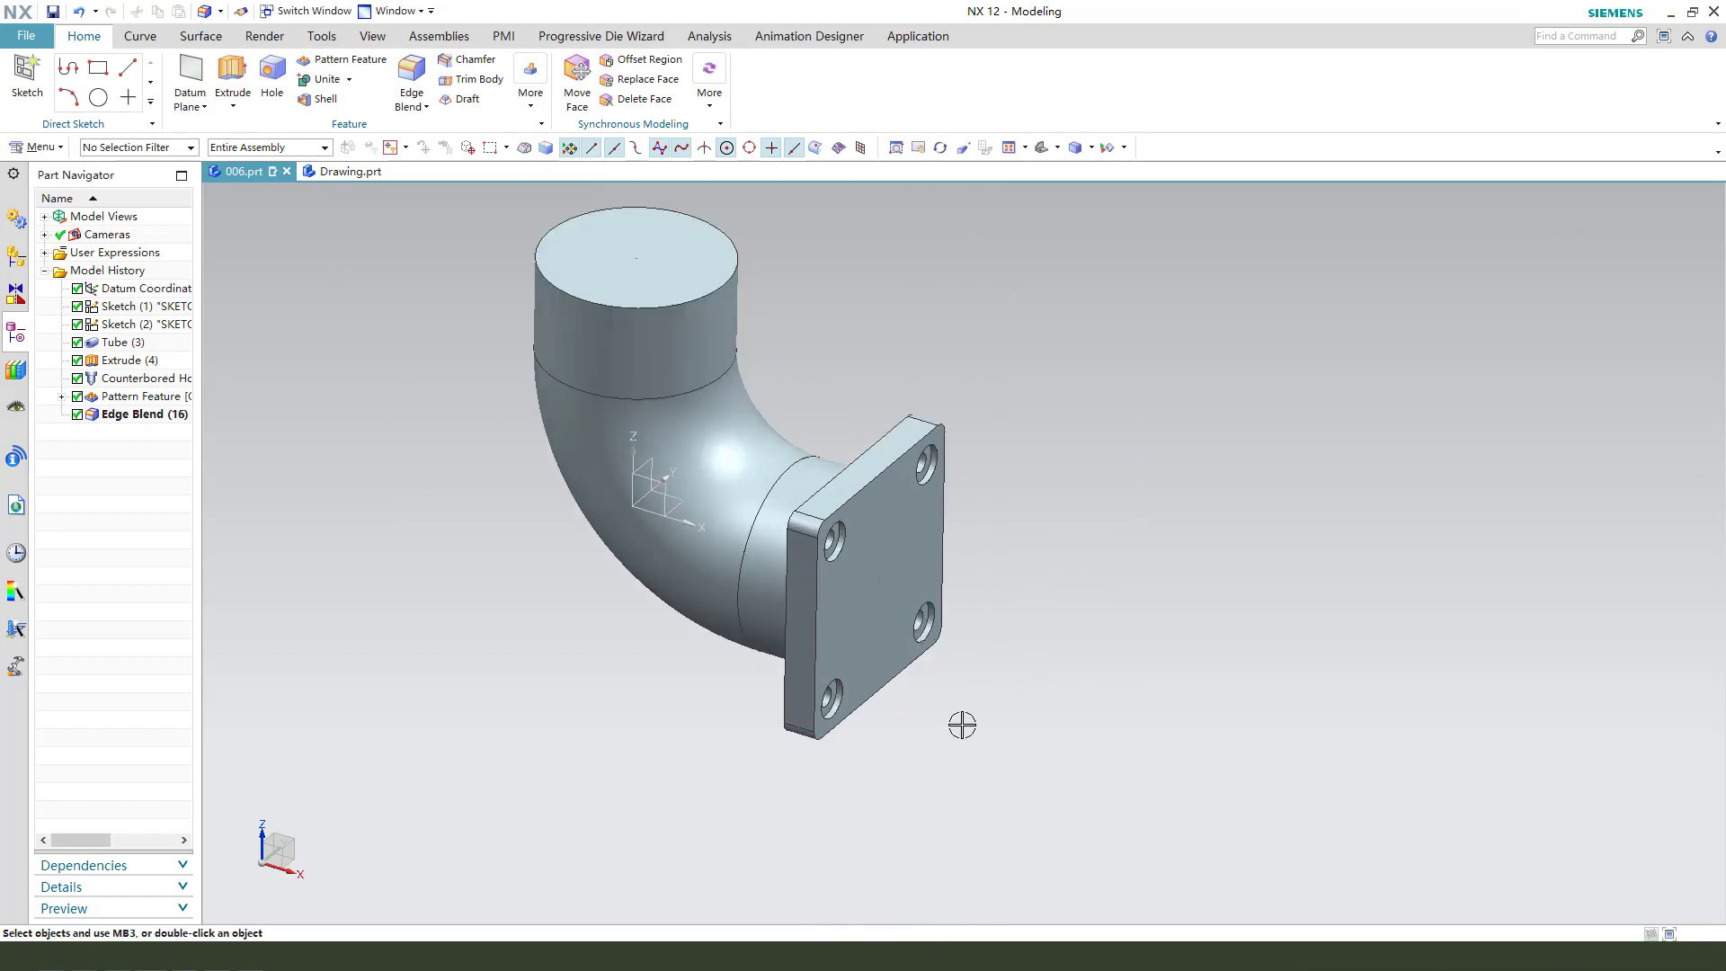
- Check the bore diameter in Drawing.prt and start a Tube in 006.prt, outer diameter 210 mm, inner diameter 0 mm, with Wireframe with Dim Edges display
middle_click_drag(694, 617, 707, 624)
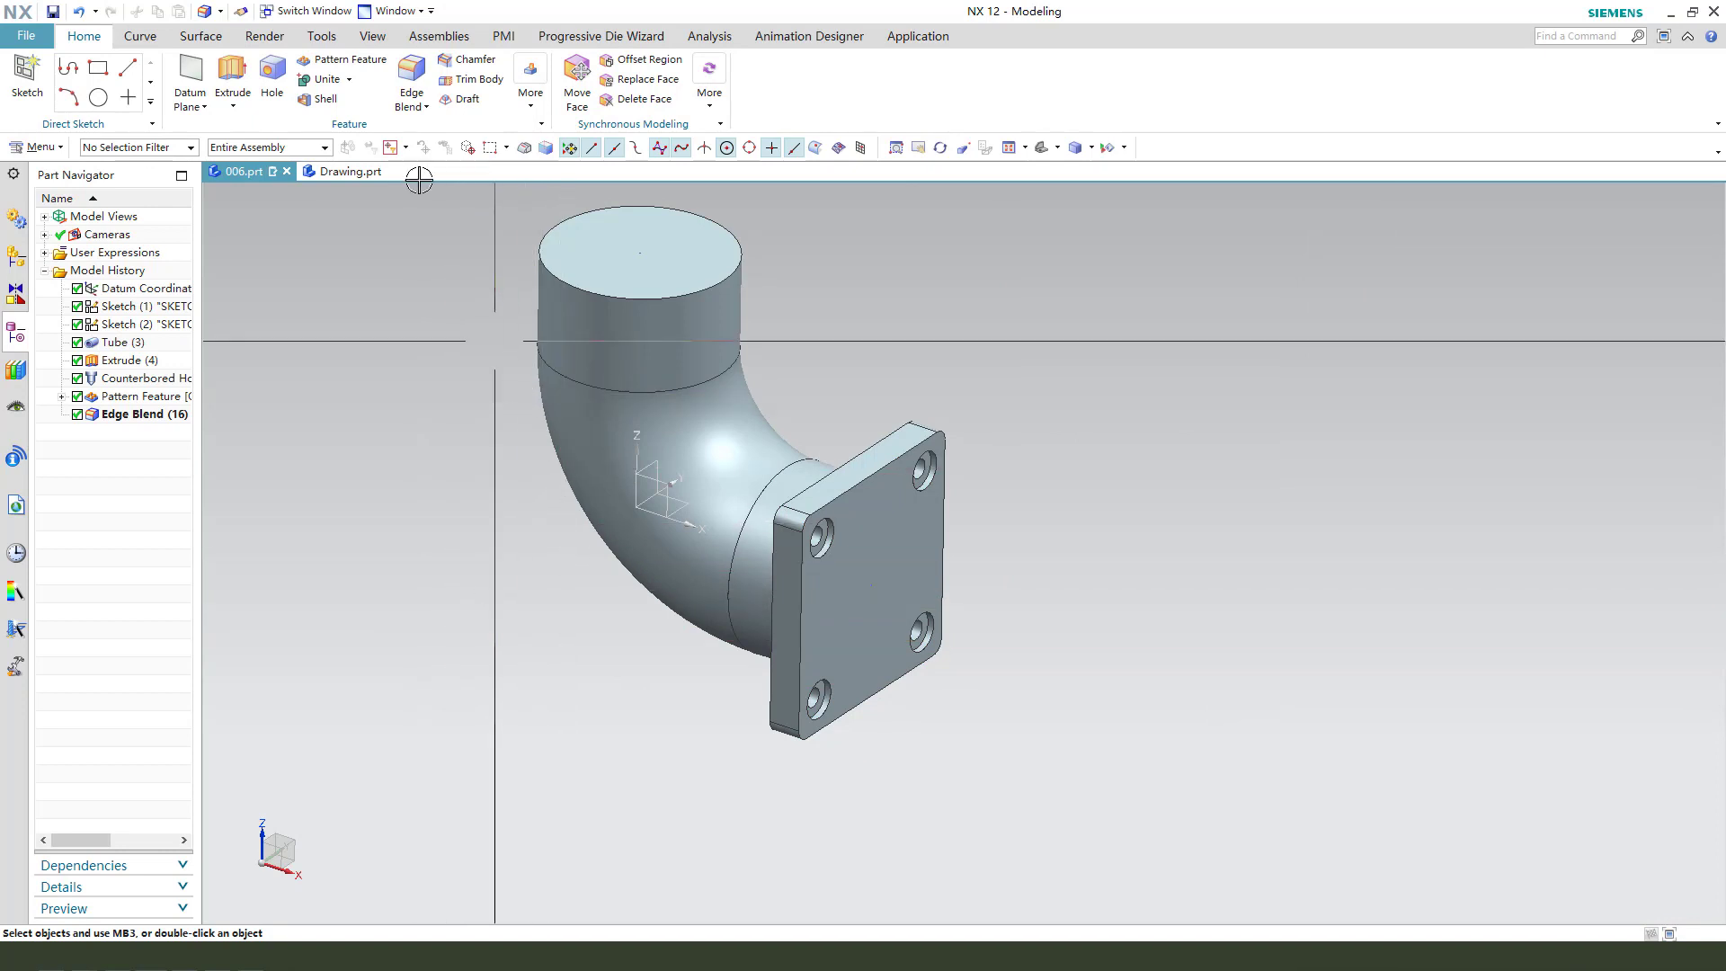
left_click(352, 171)
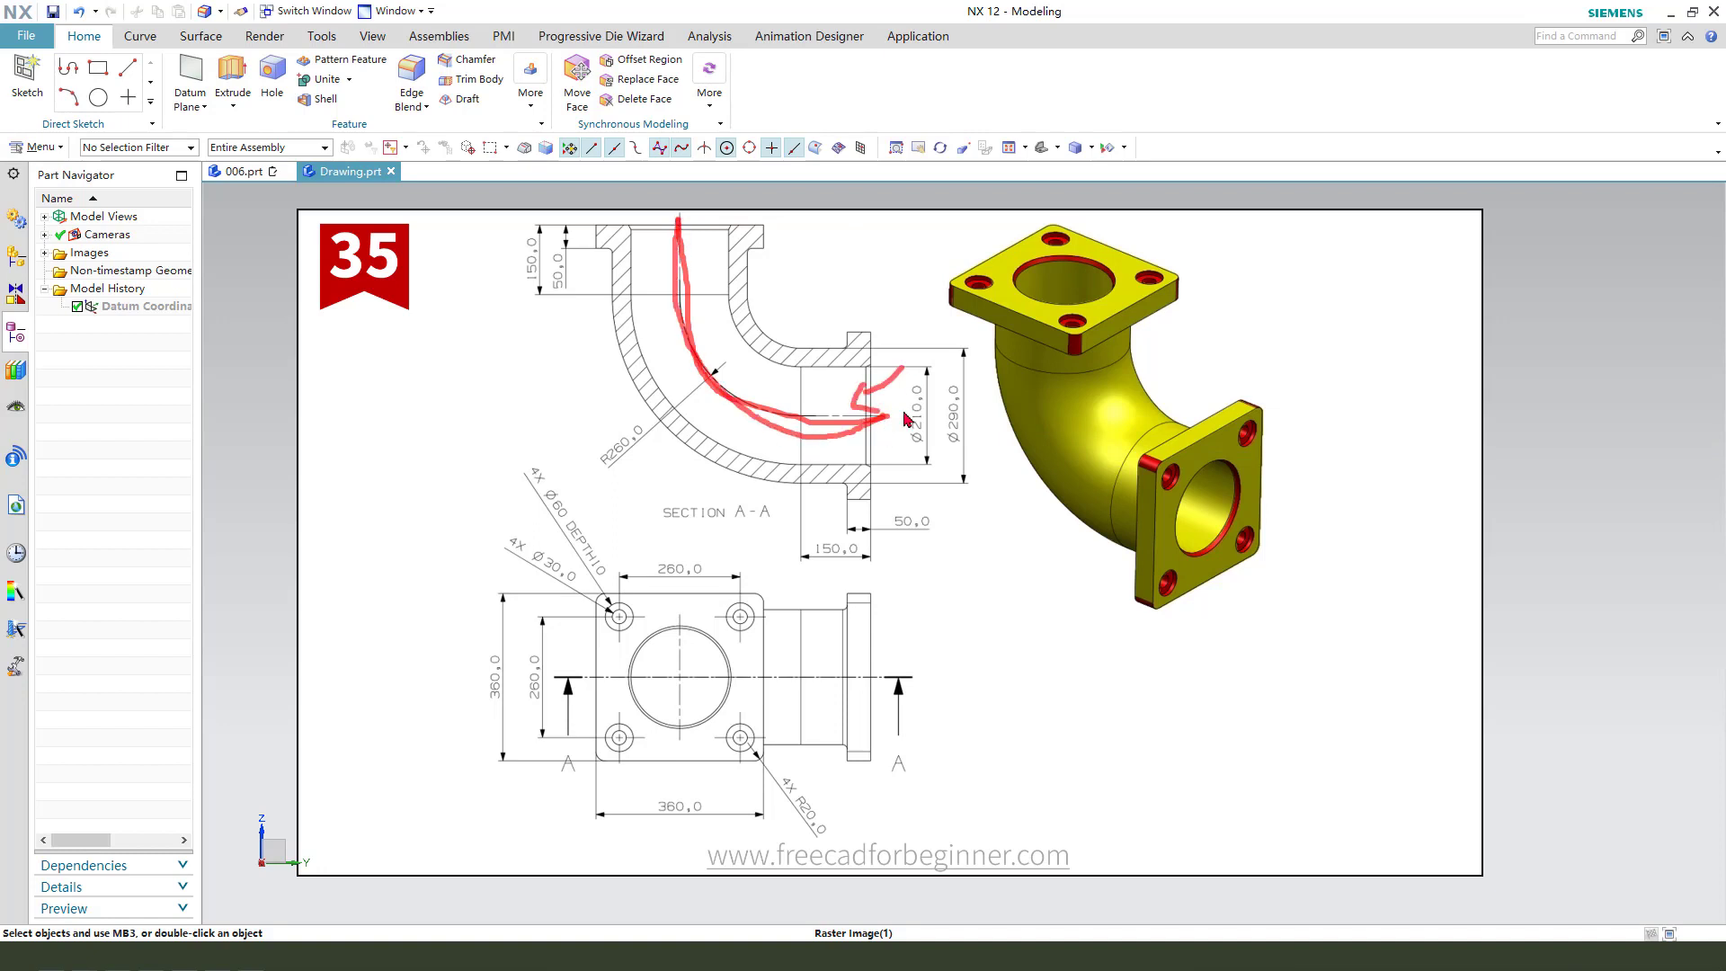
key("Escape")
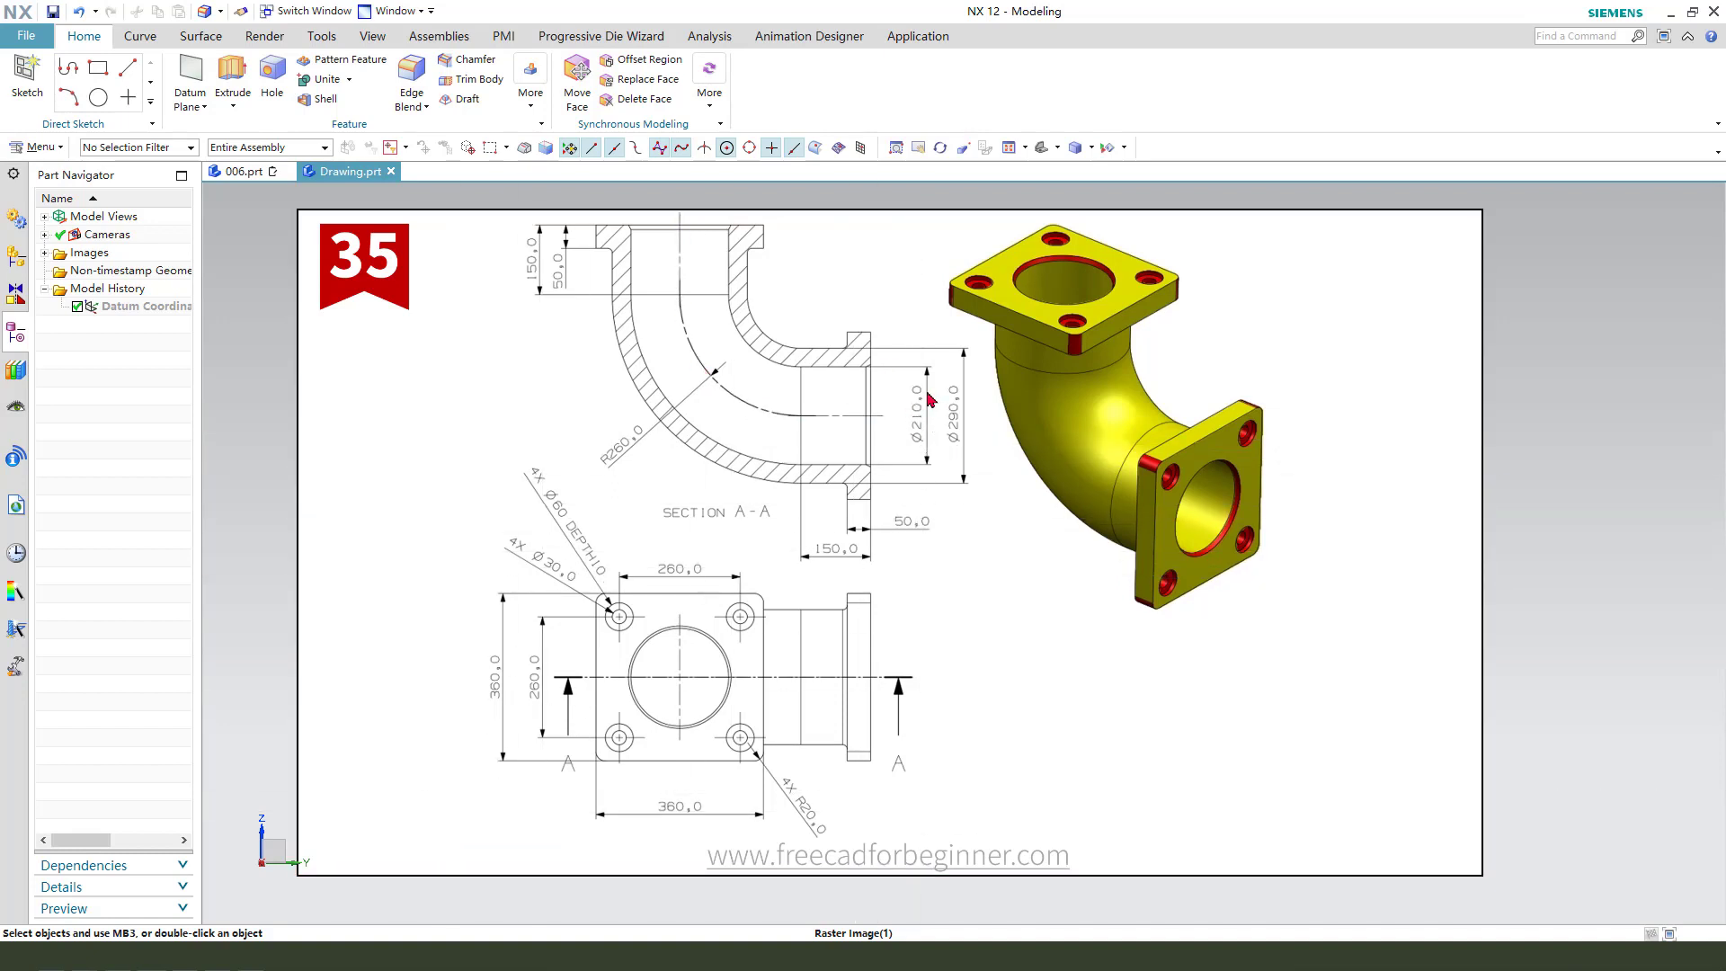
key("Escape")
left_click(241, 171)
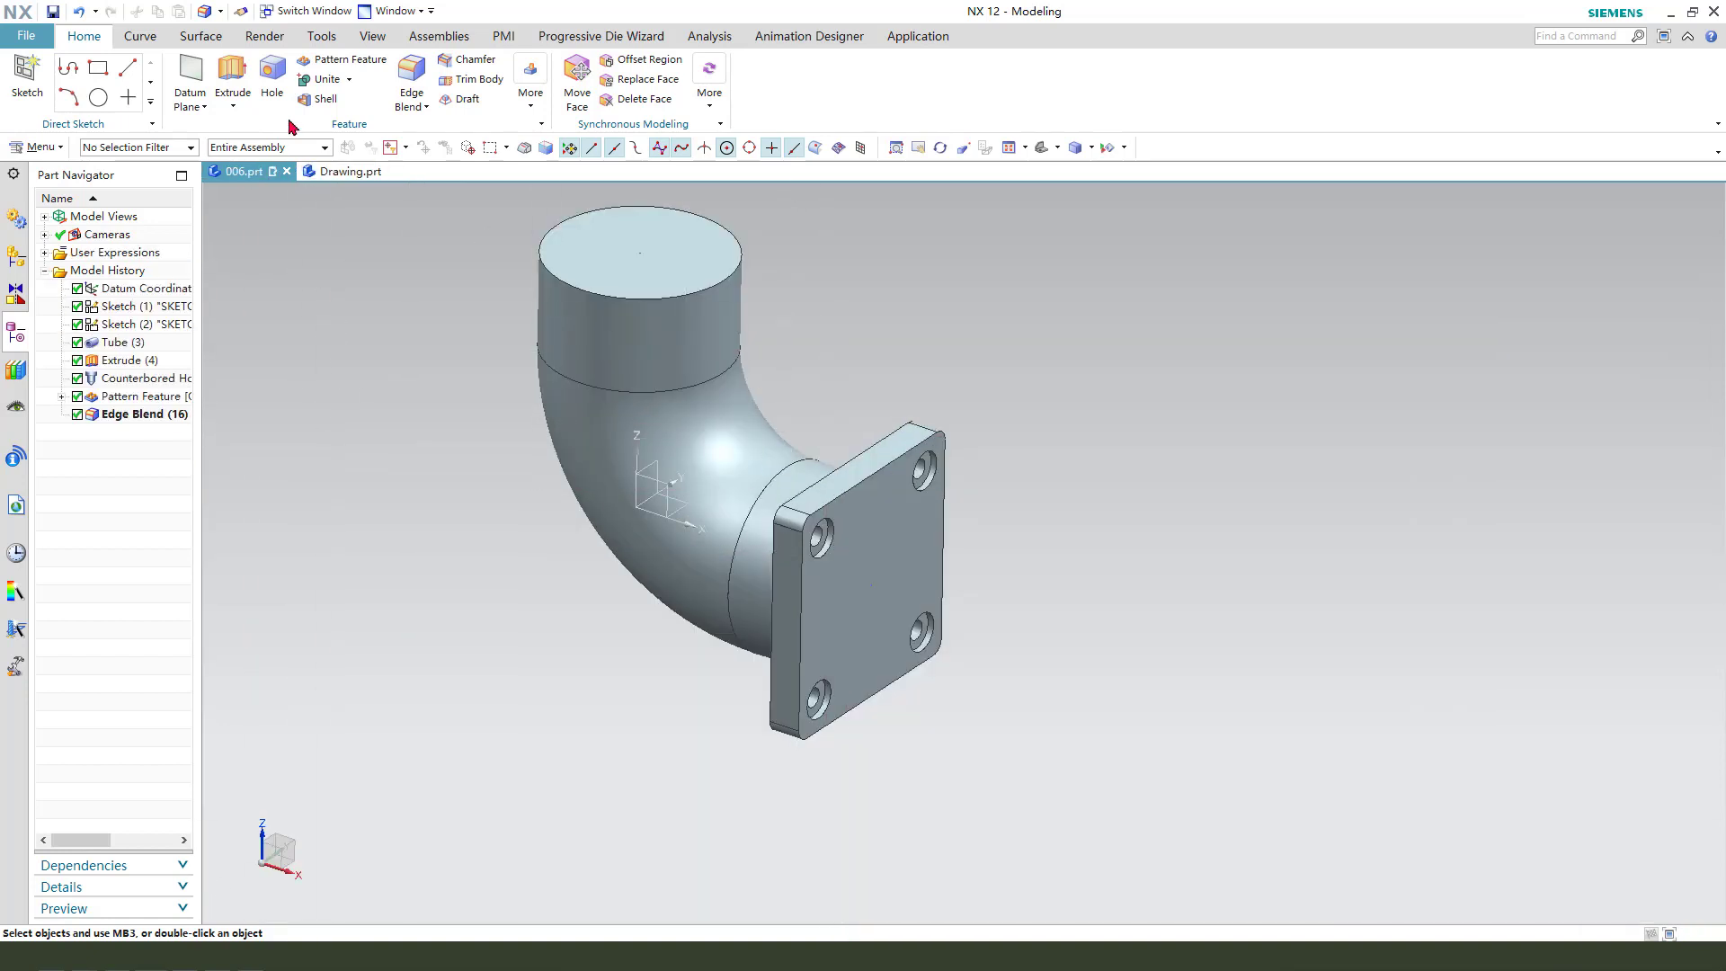
left_click(200, 36)
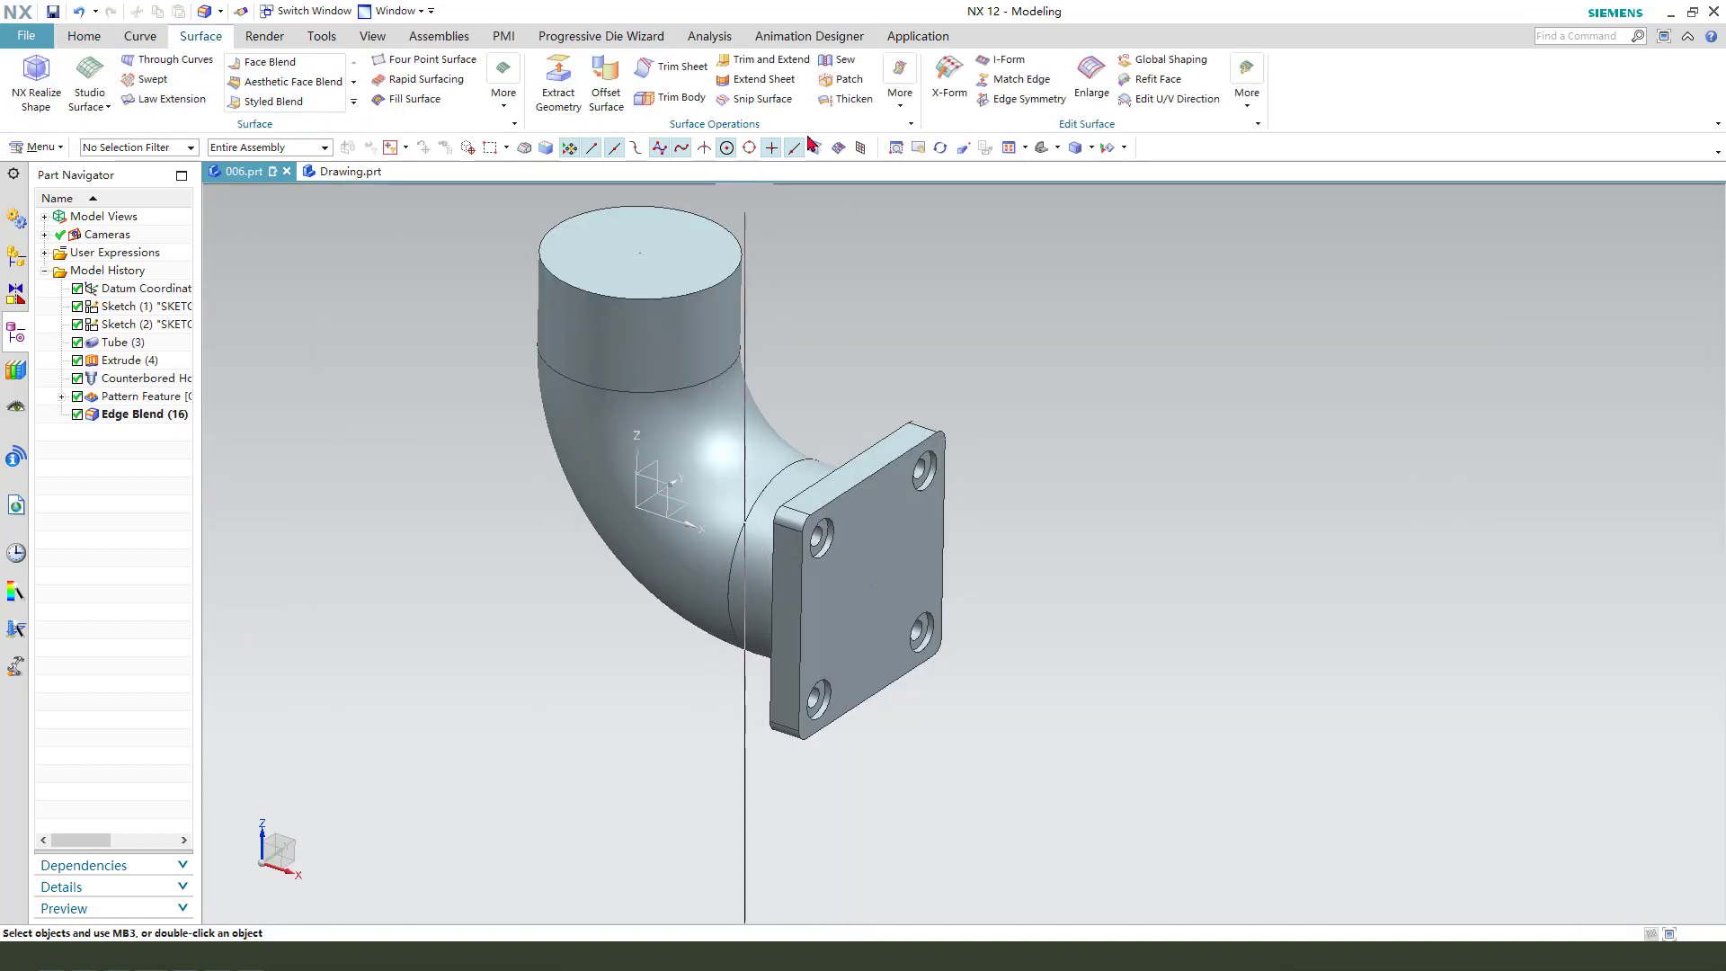
left_click(505, 101)
left_click(517, 391)
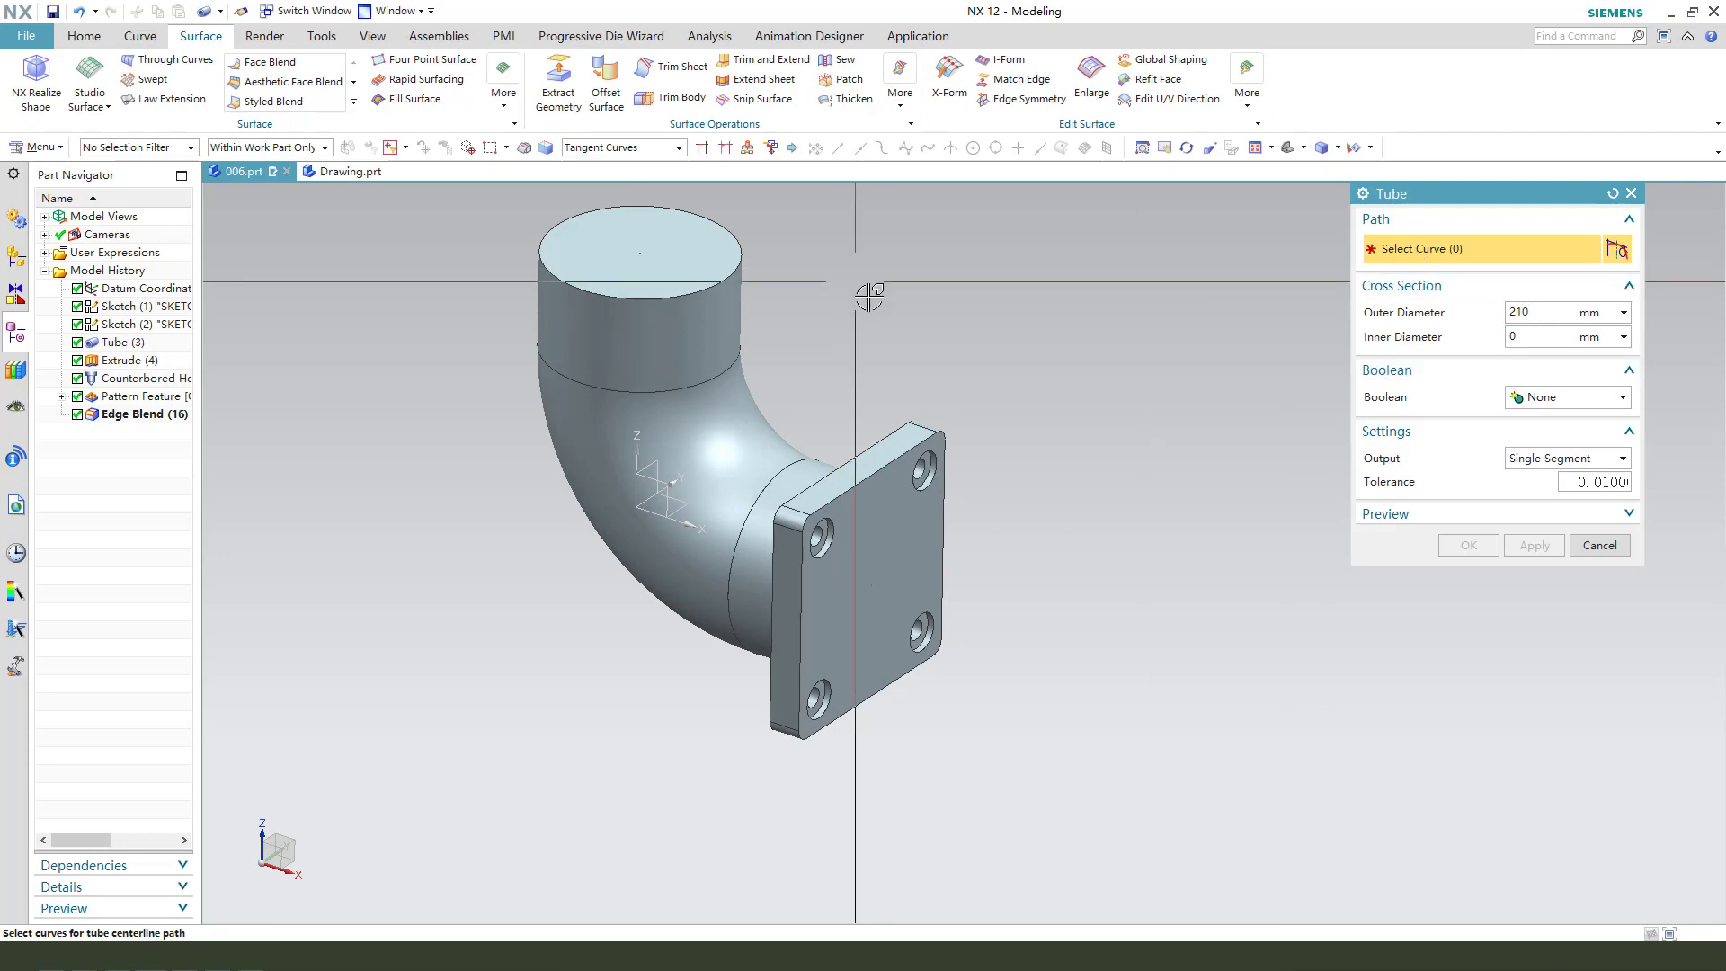
right_click(913, 307)
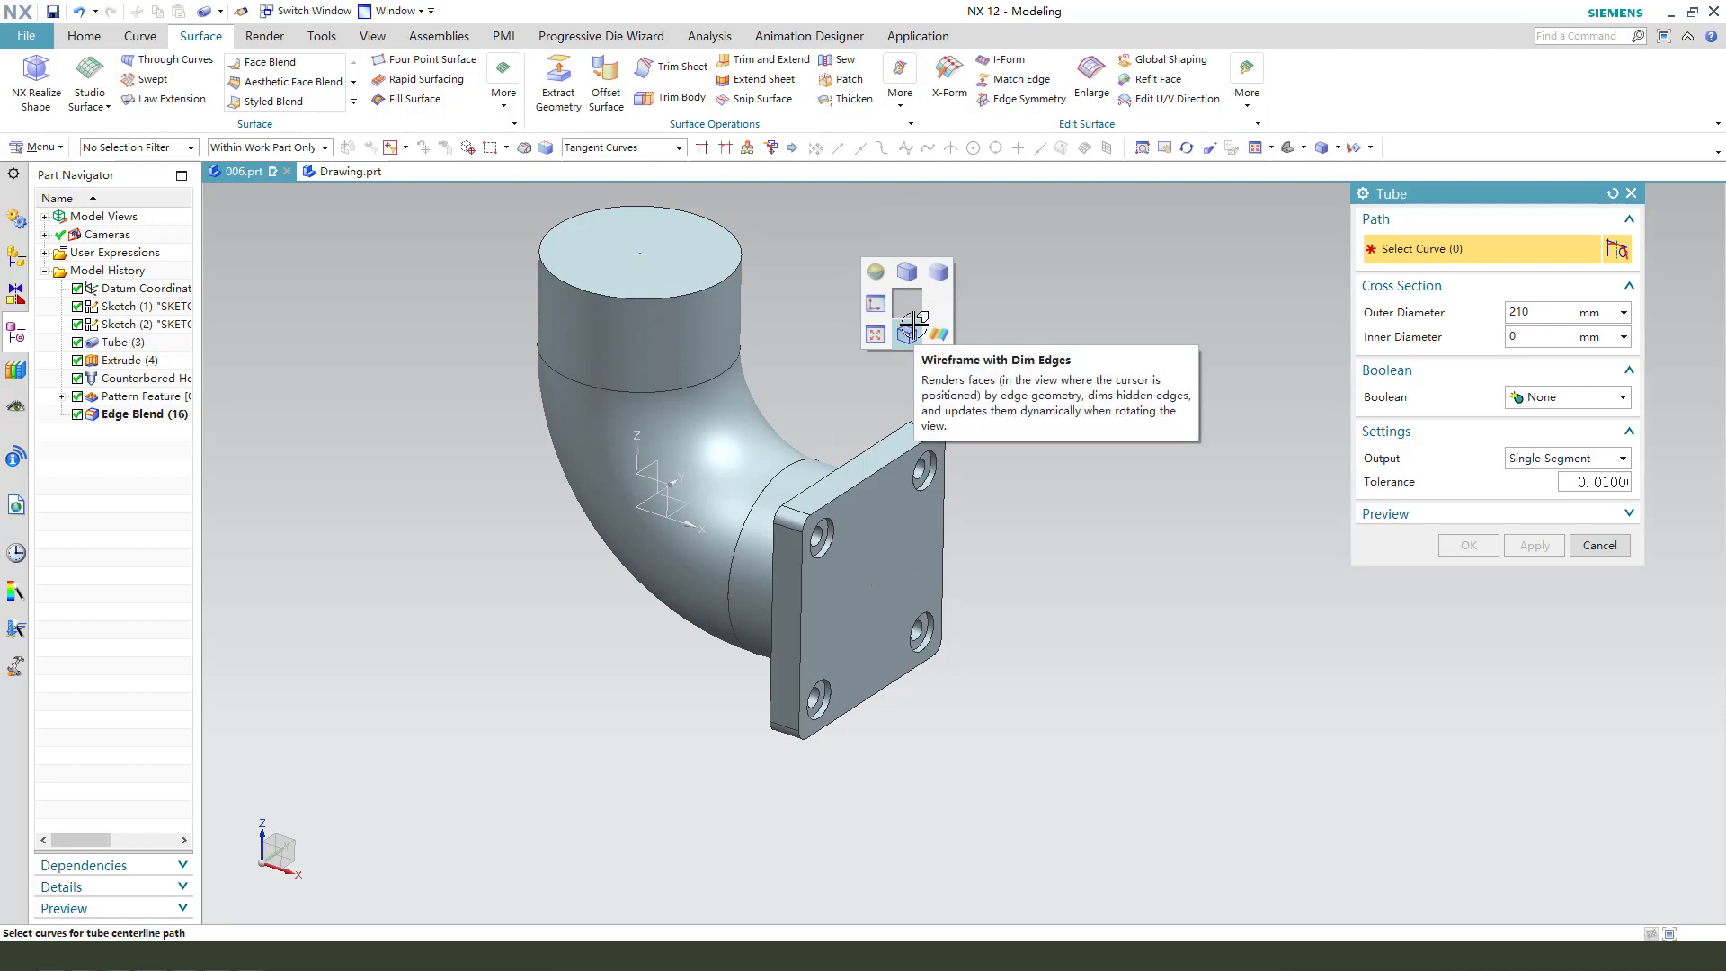
left_click(910, 326)
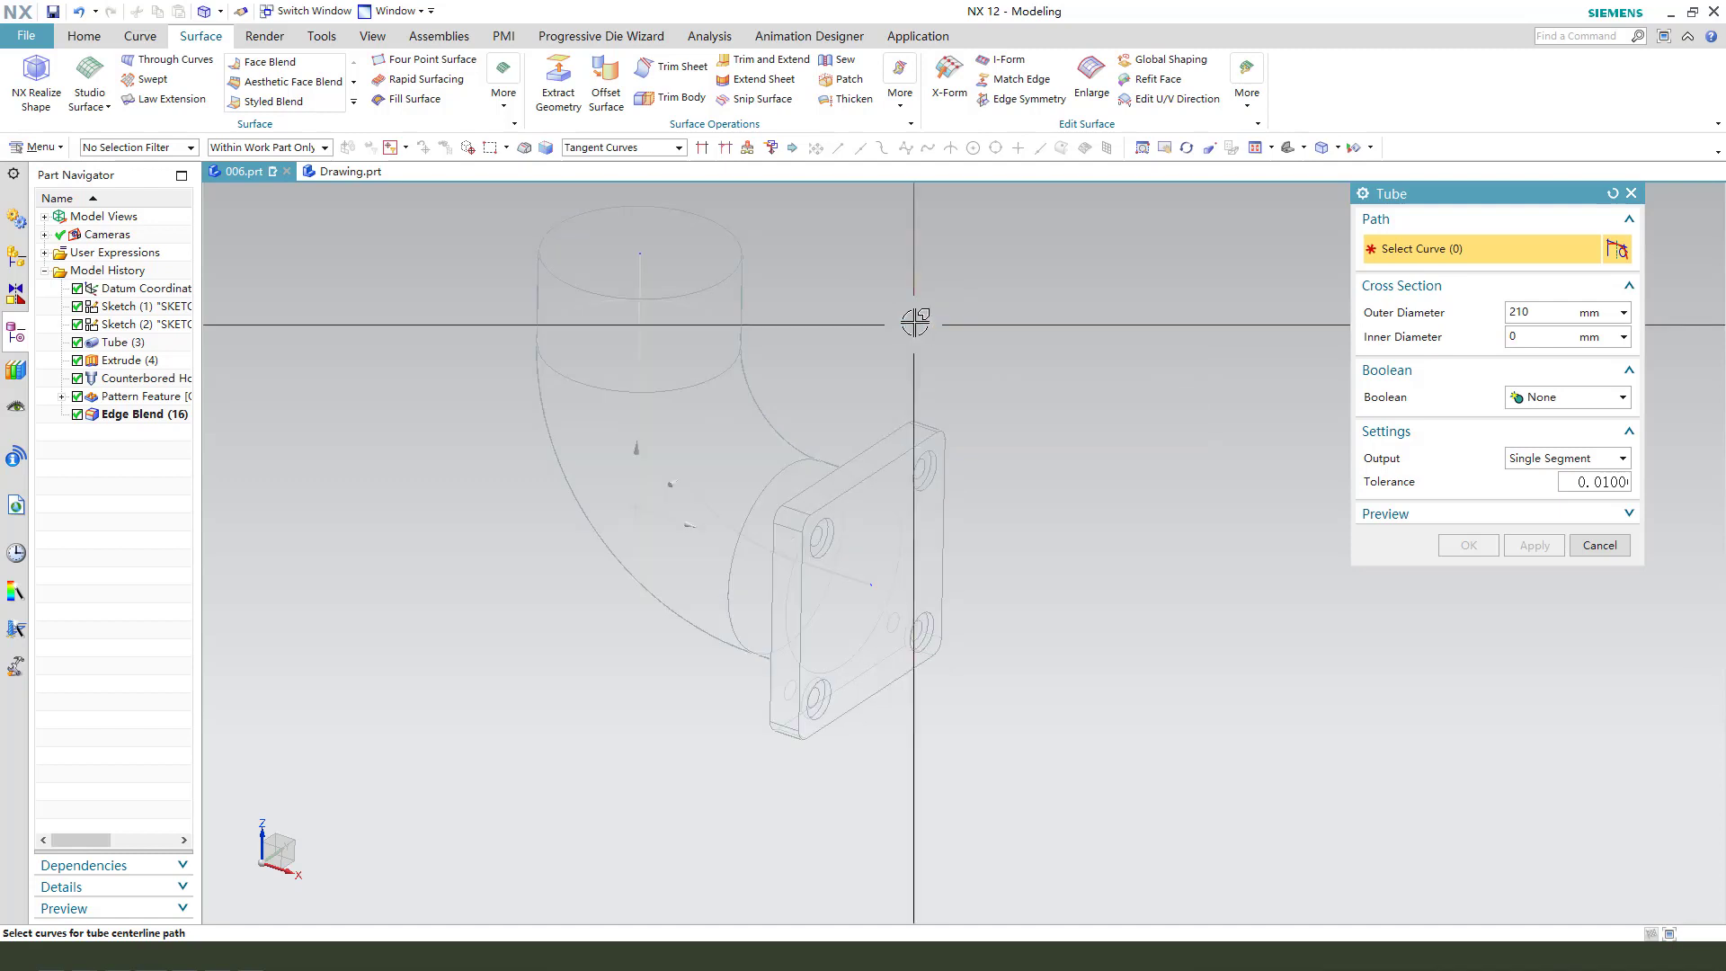
- Run the 210 mm tube along the bent centreline curves, subtract it from the elbow body, and restore the Shaded with Edges display
left_click(648, 329)
left_click(1565, 405)
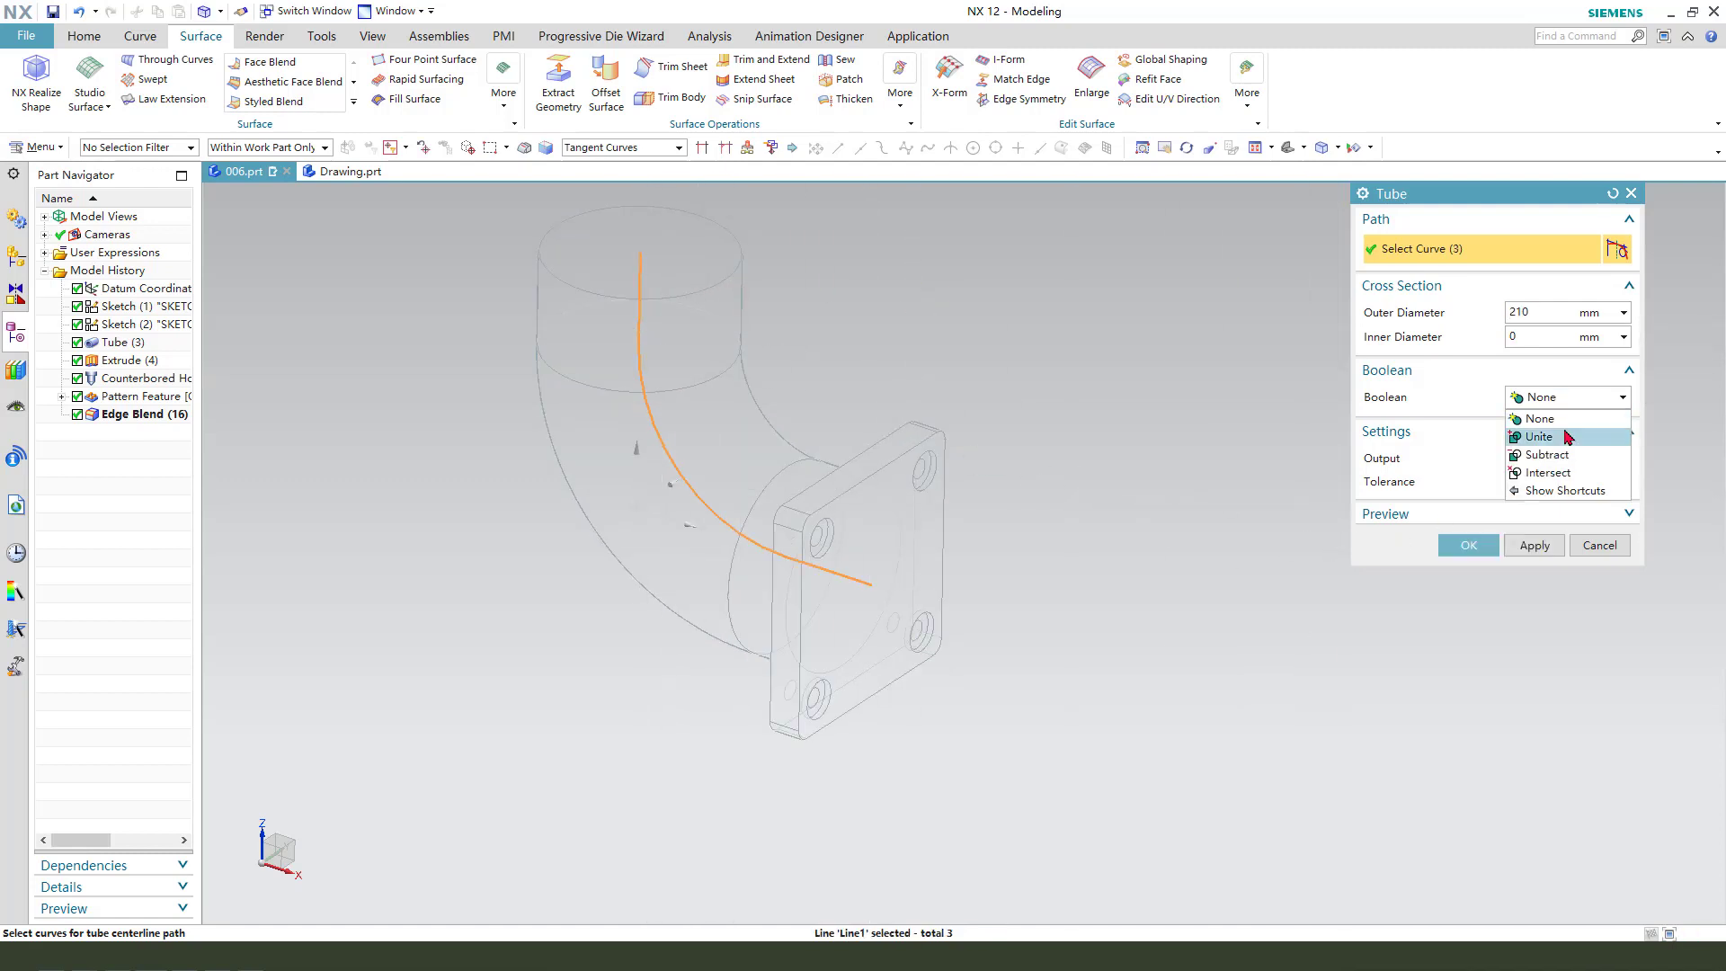
left_click(1547, 457)
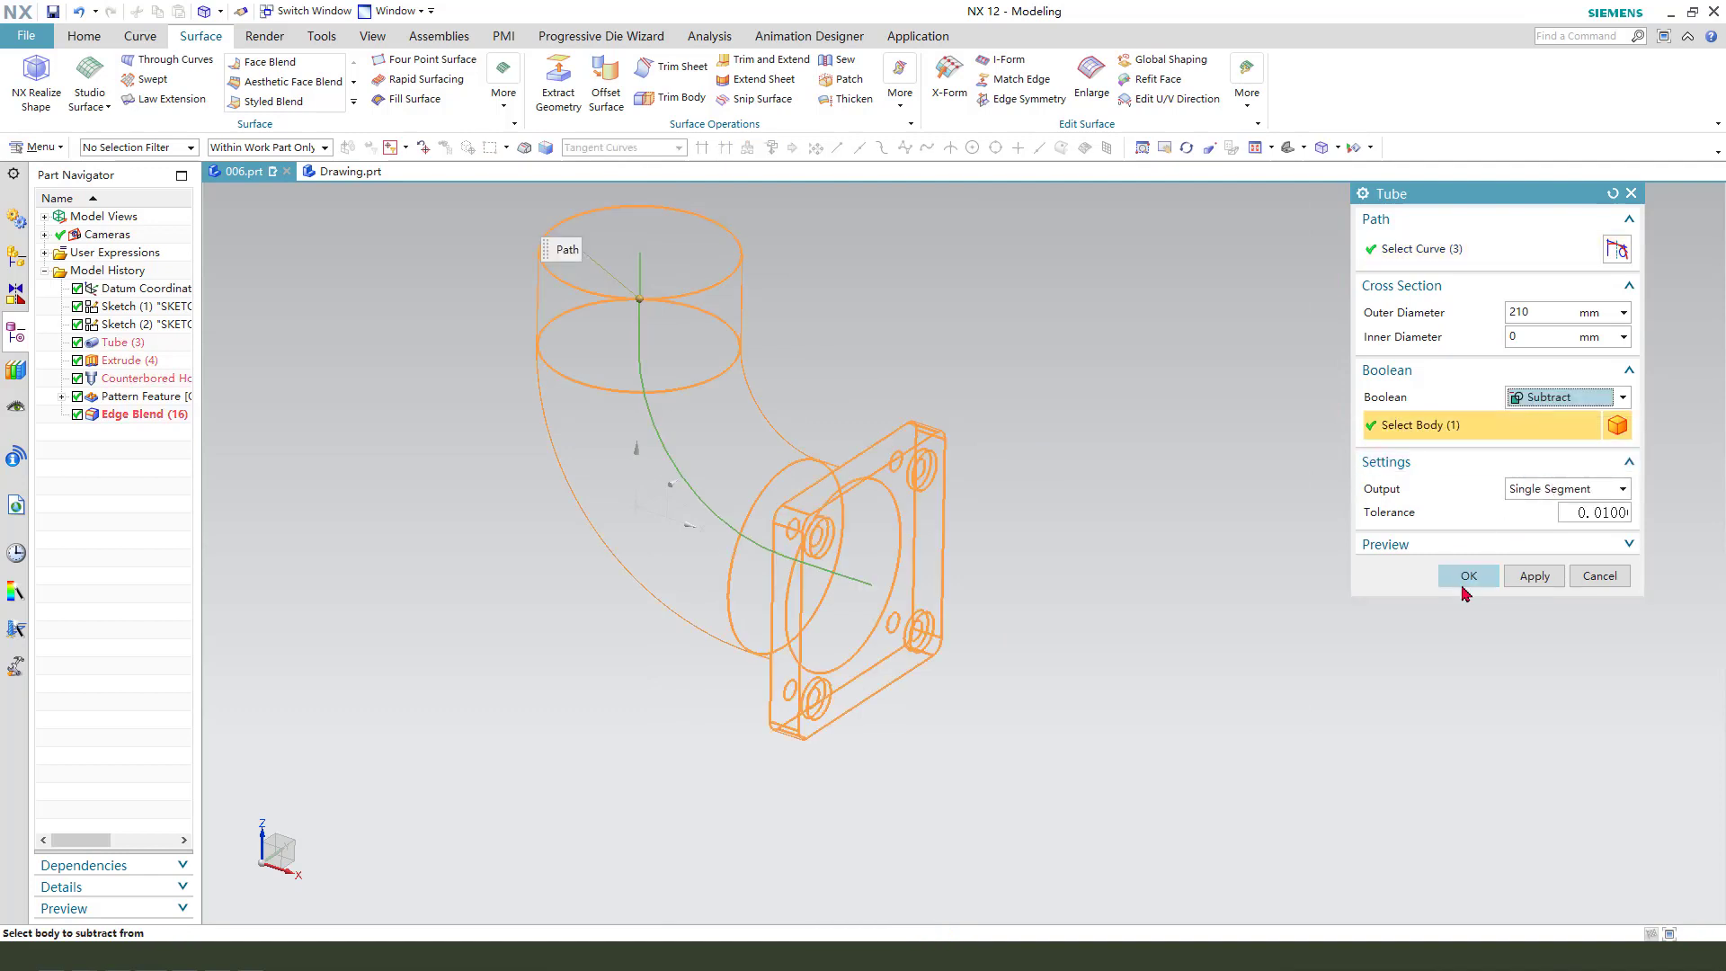
left_click(1468, 577)
right_click(1123, 553)
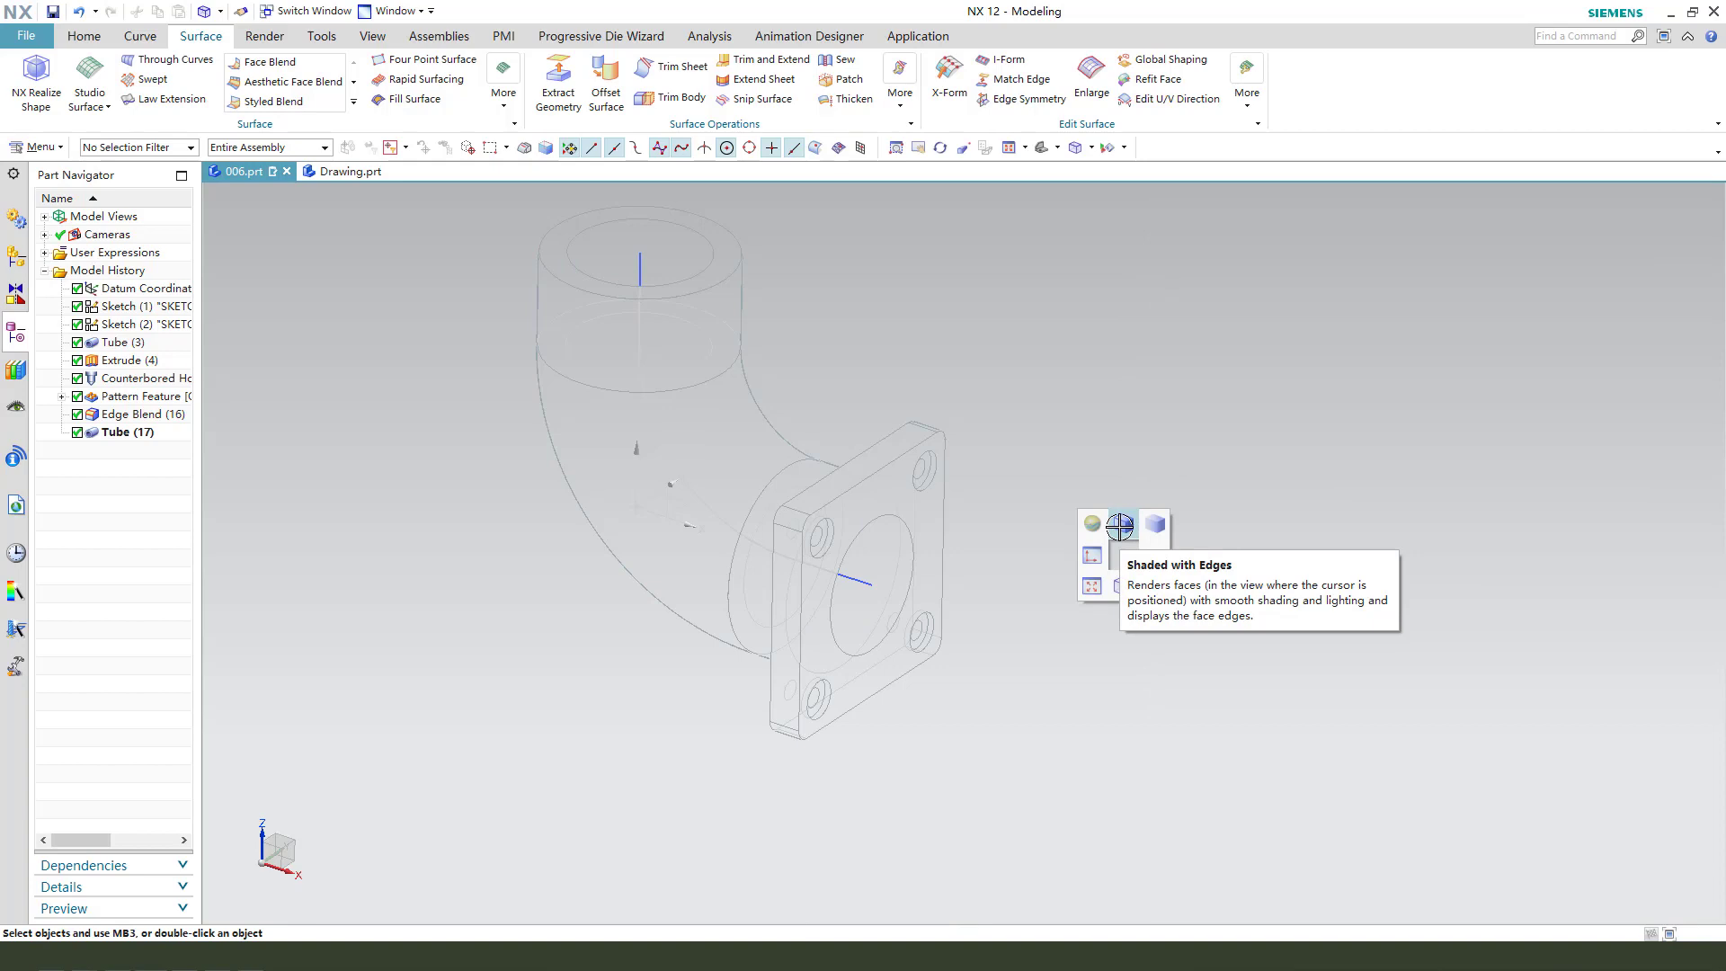
left_click(1120, 525)
mouse_move(1109, 575)
middle_mouse_down()
mouse_move(1010, 586)
mouse_move(1141, 655)
mouse_move(1090, 585)
mouse_move(1129, 532)
mouse_move(1090, 587)
mouse_move(1106, 601)
mouse_move(1076, 605)
mouse_move(1106, 605)
middle_mouse_up()
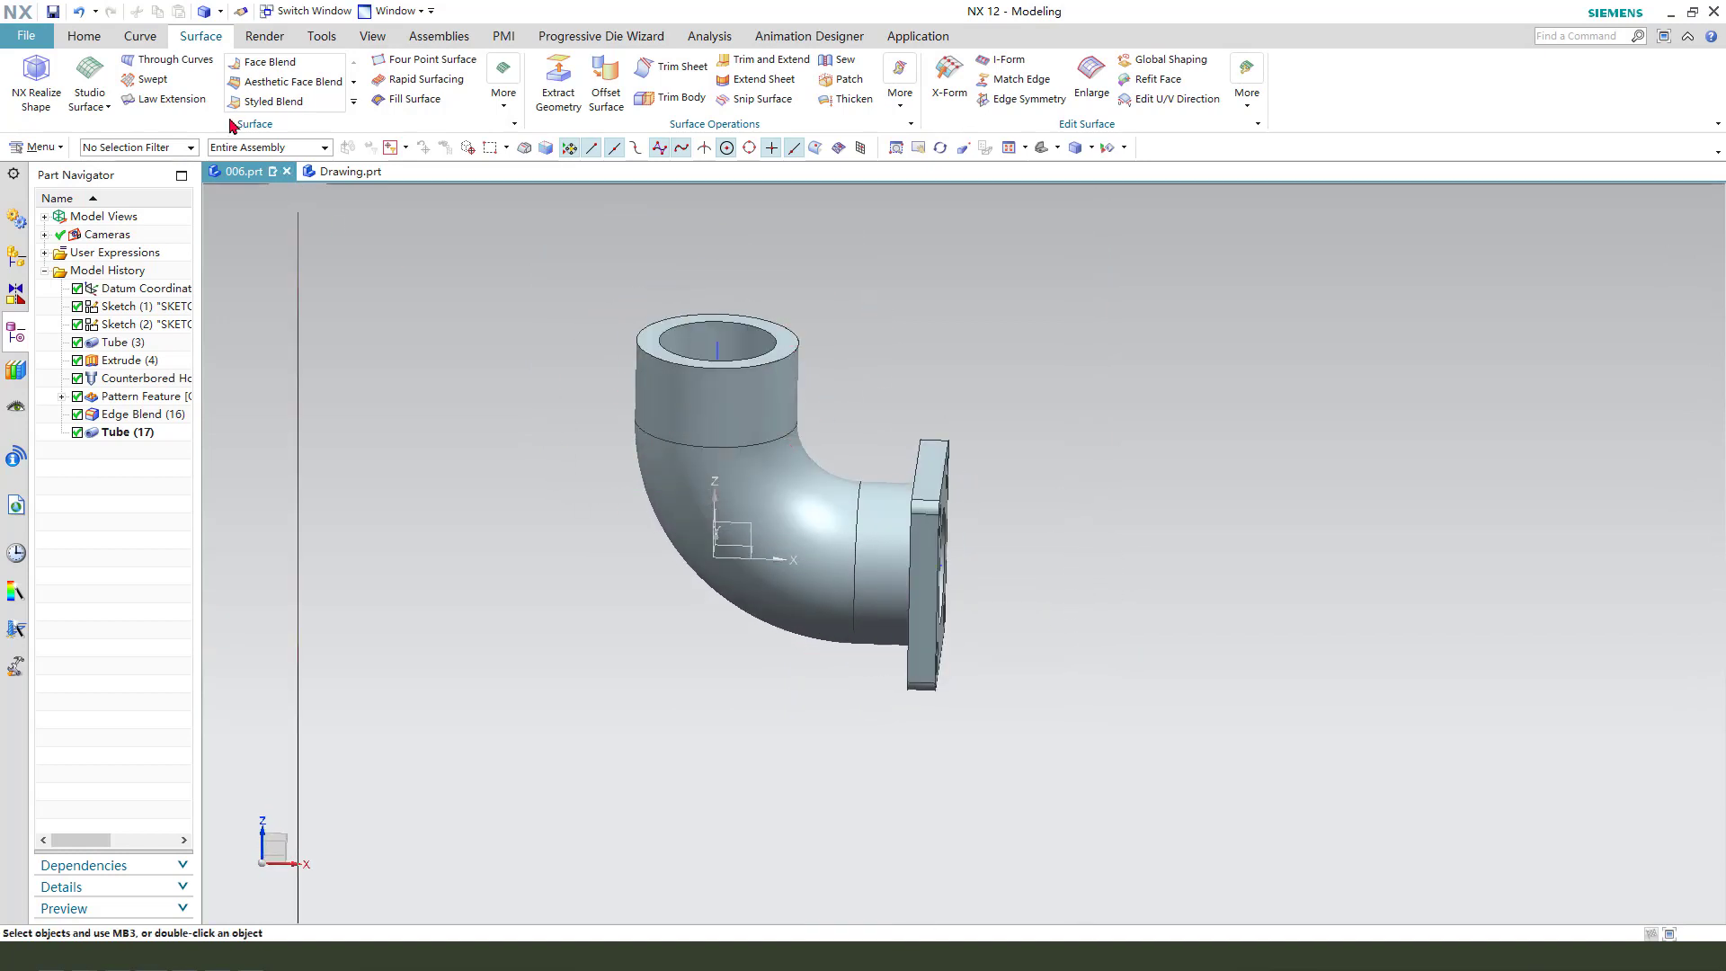
- Trim the elbow body with a new plane midway between the flange's outer face and the tube's open end face, keeping the flanged half
left_click(76, 36)
middle_click_drag(509, 308, 631, 370)
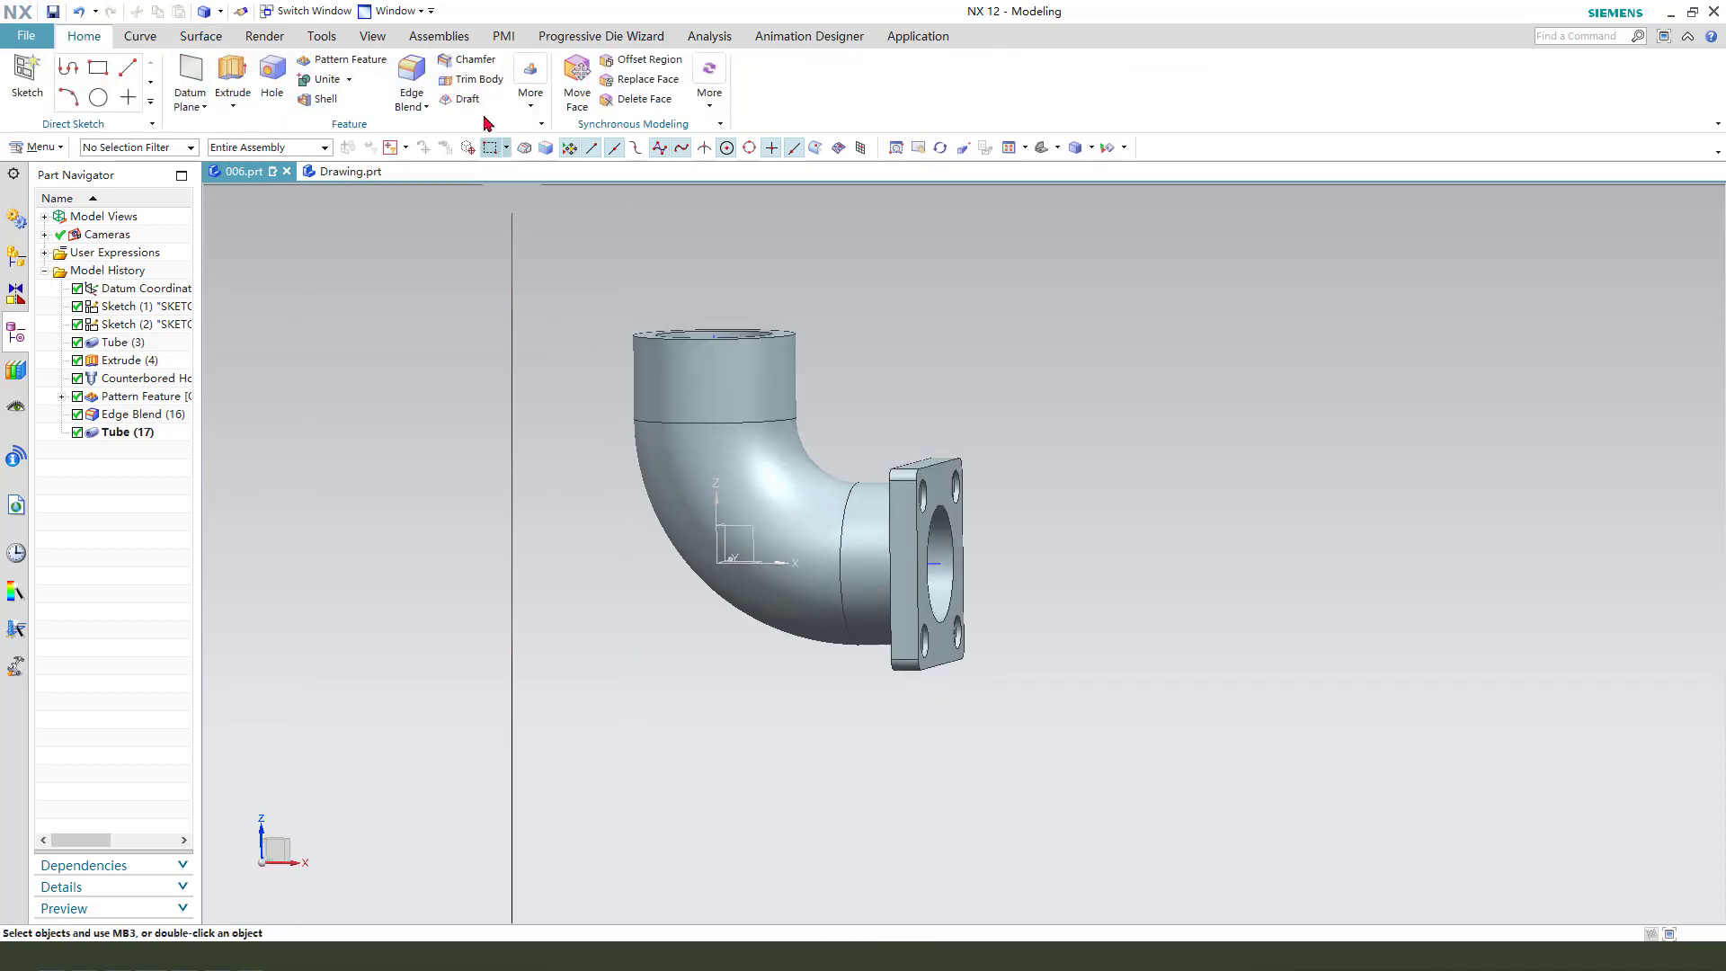
left_click(468, 79)
middle_click_drag(944, 424, 1076, 578)
left_click(859, 537)
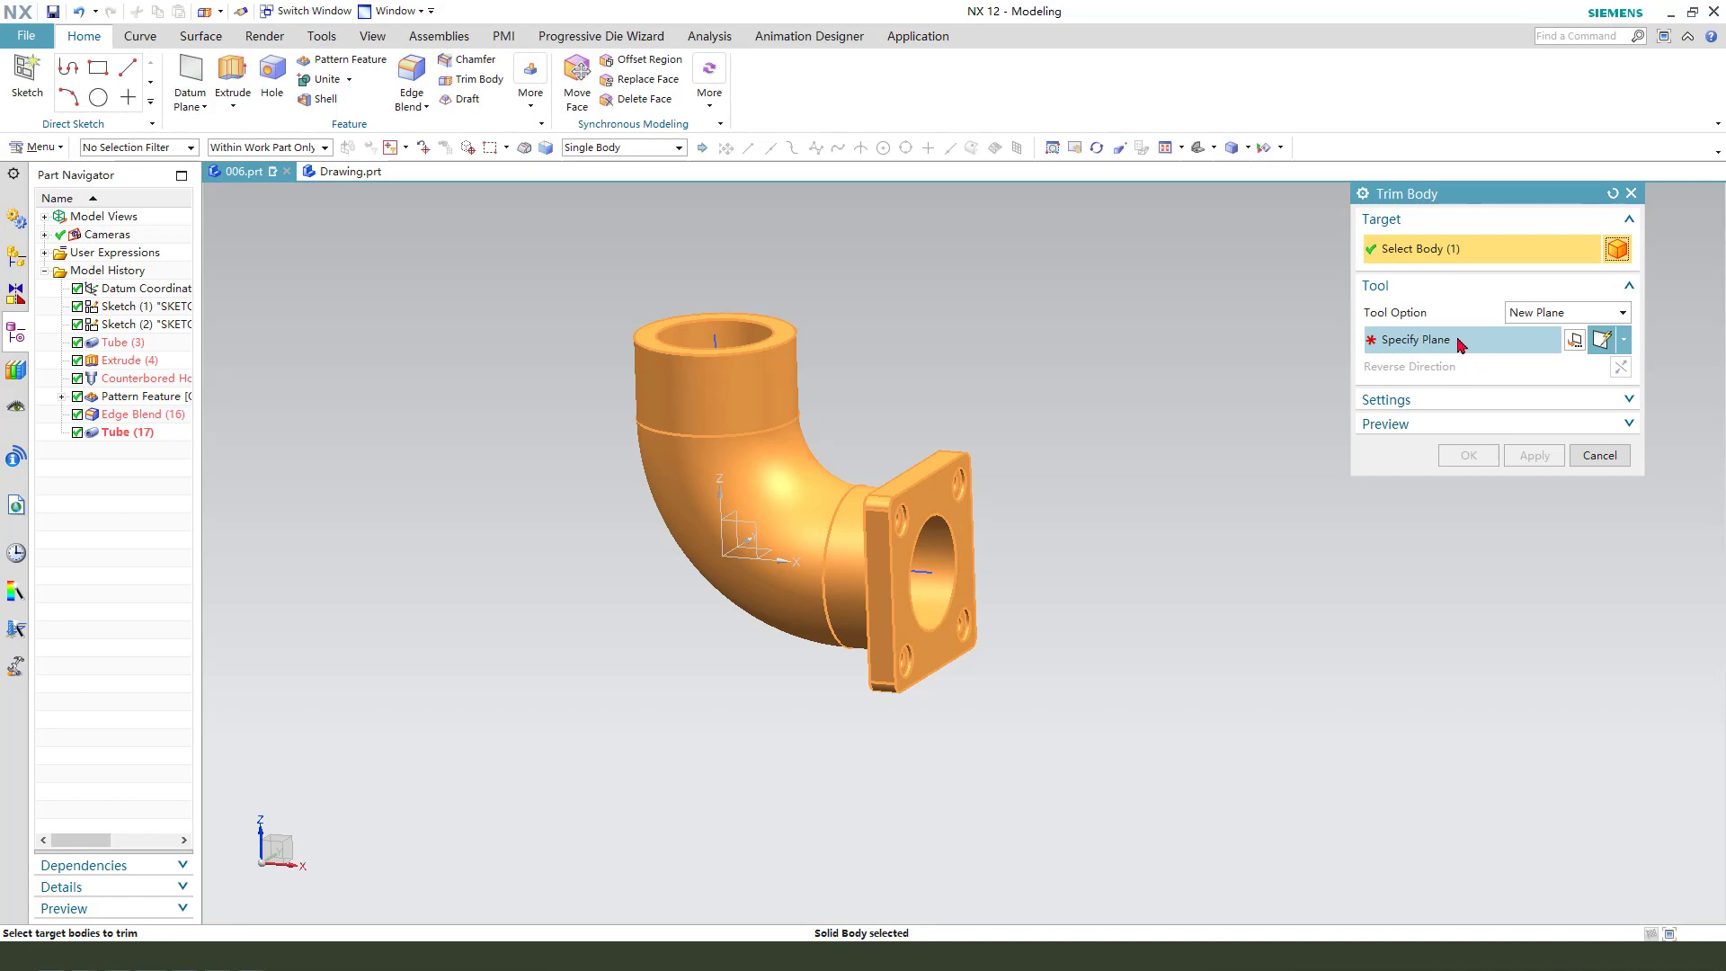
left_click(958, 539)
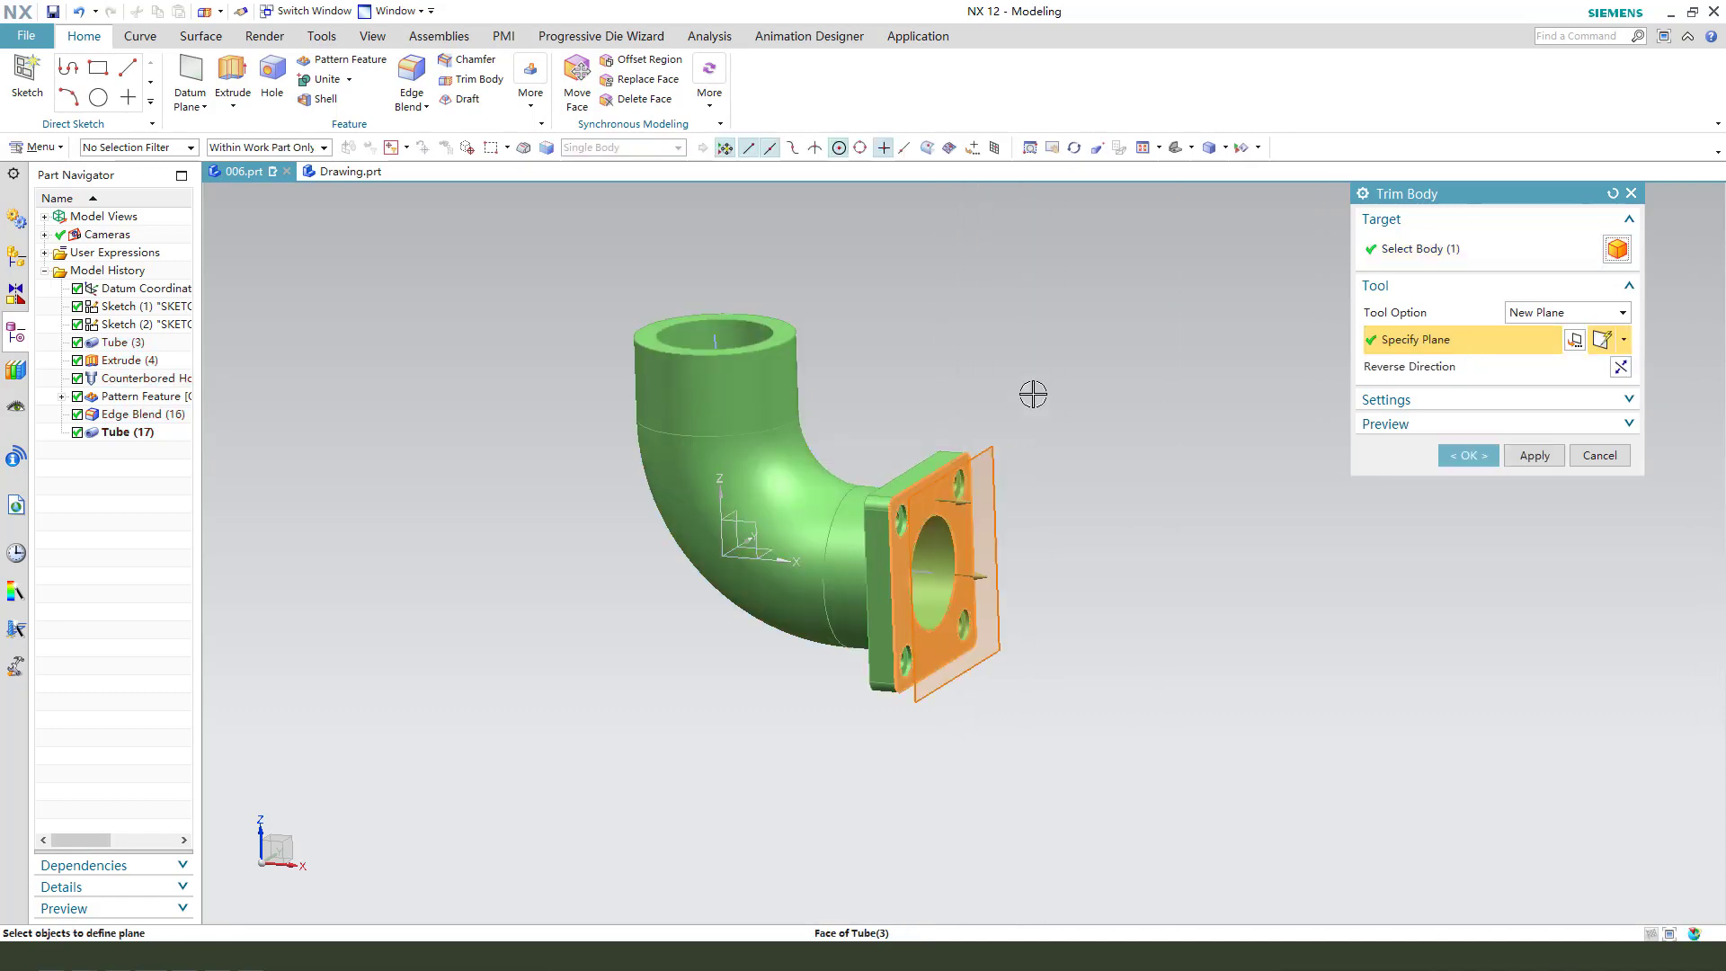
left_click(787, 334)
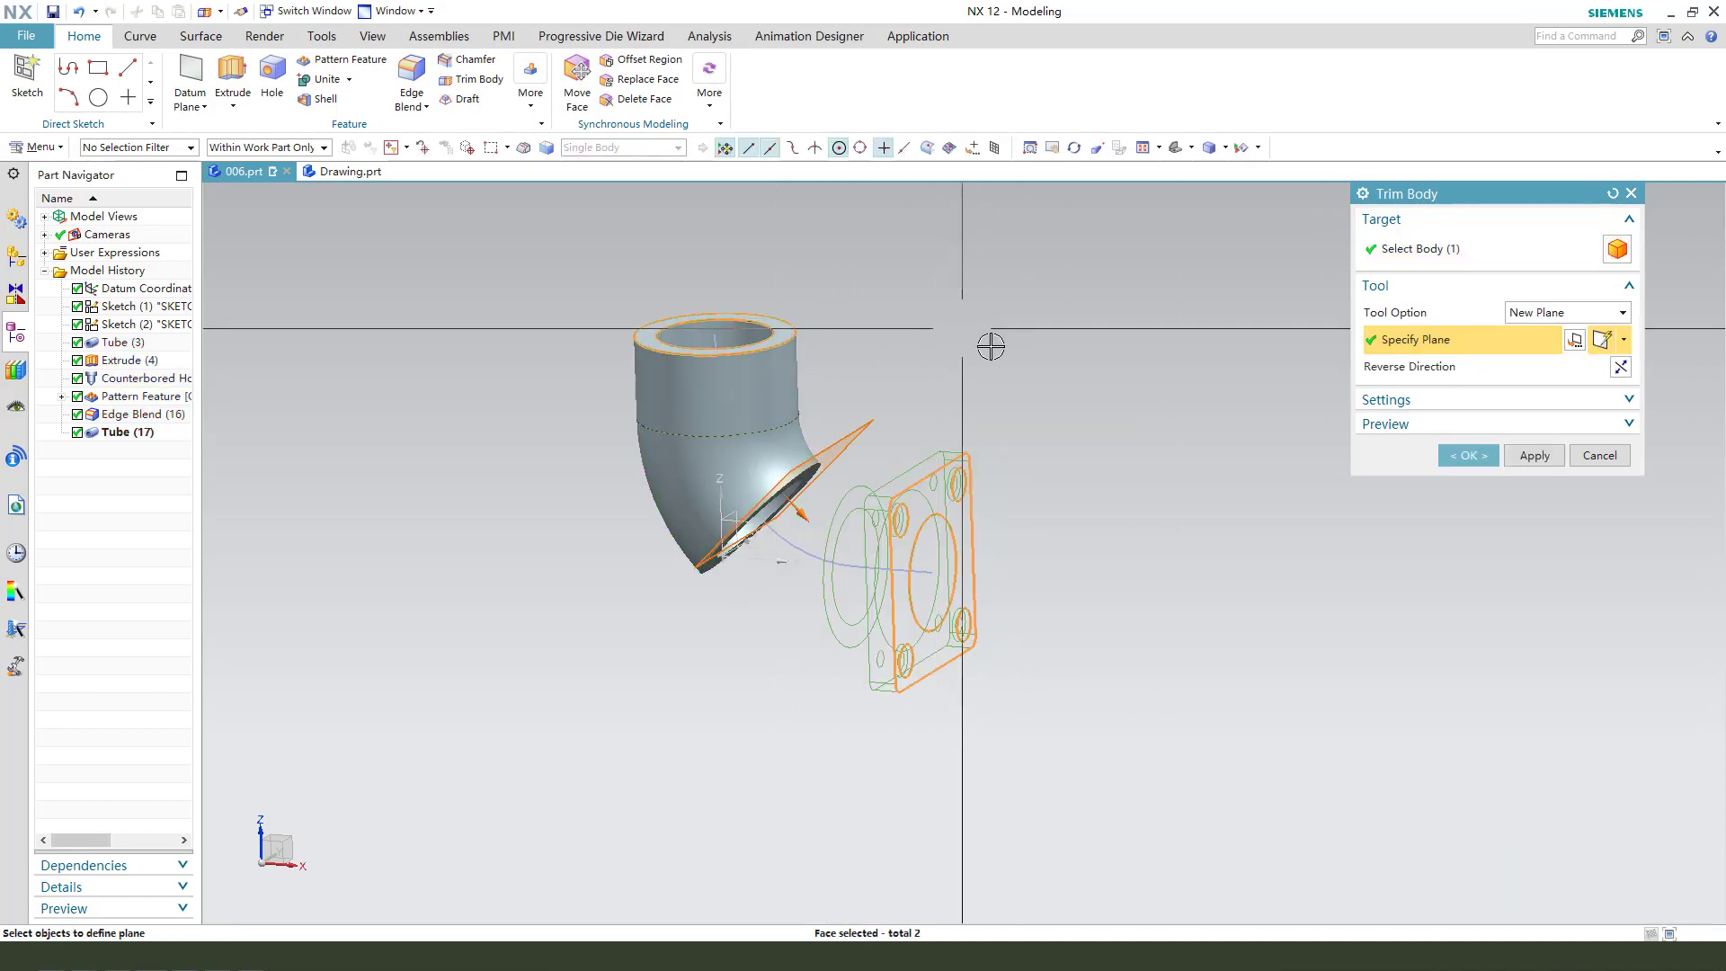
left_click(1618, 369)
left_click(1468, 455)
- Blend the circular edge where the tube's outside meets the flange's inner face with a 20 mm radius
middle_click_drag(1164, 628, 1083, 647)
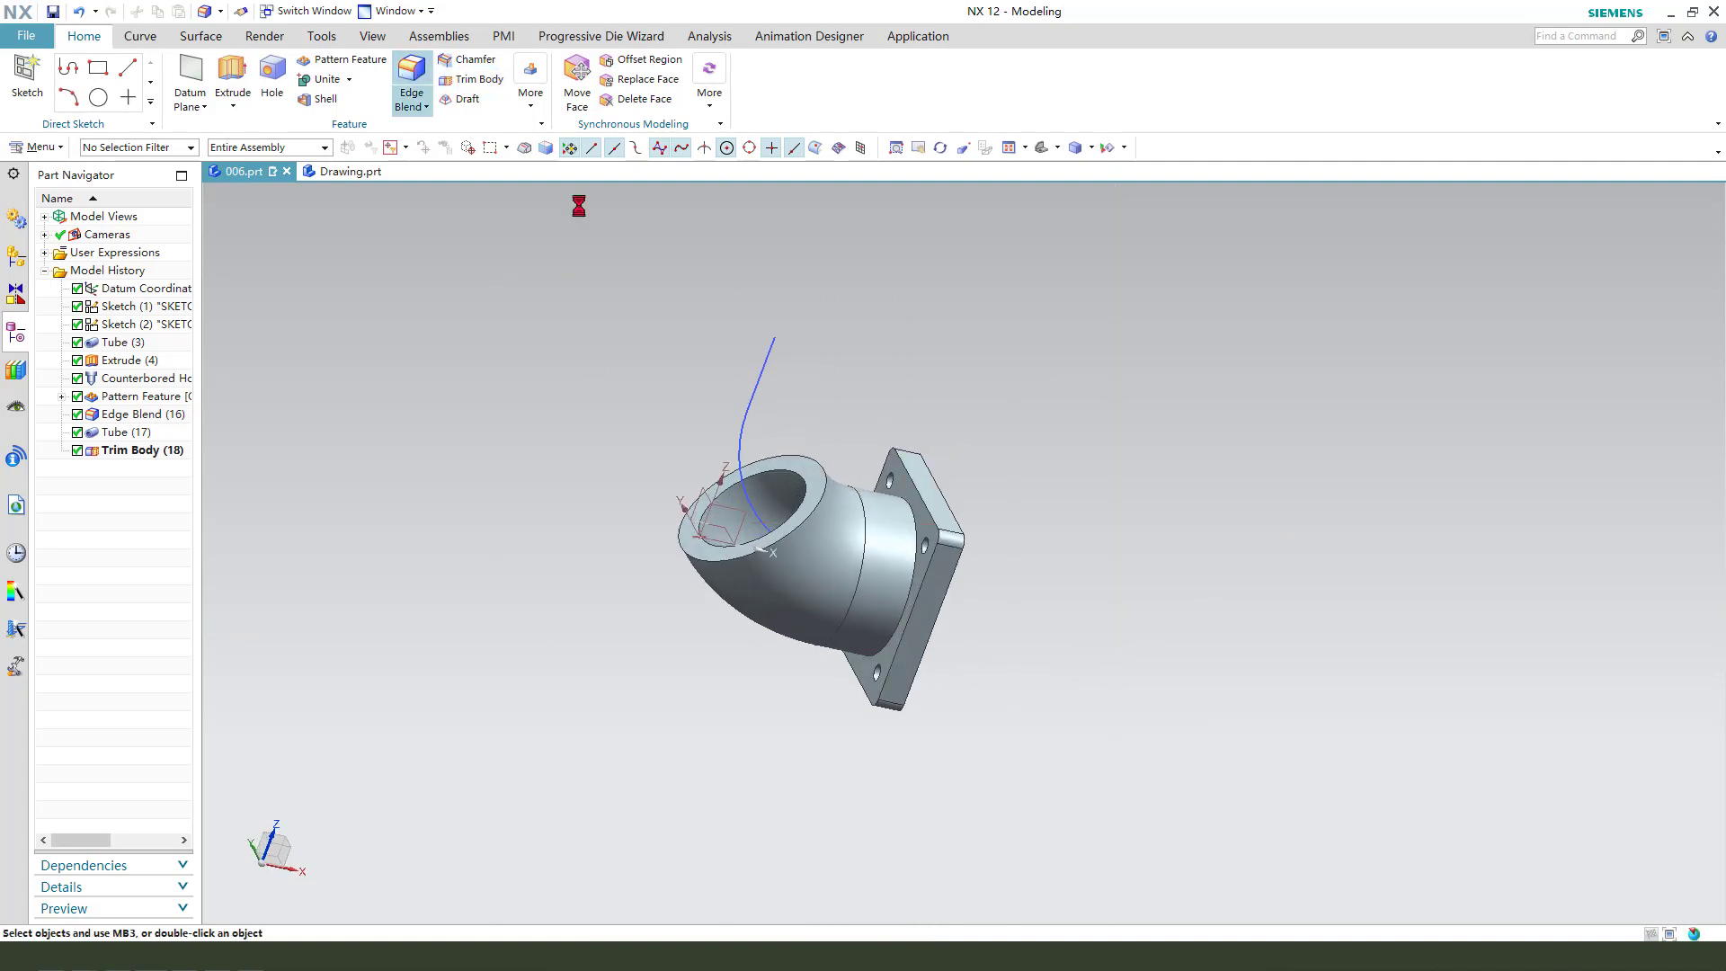
scroll(909, 534, "up", 1)
left_click(910, 516)
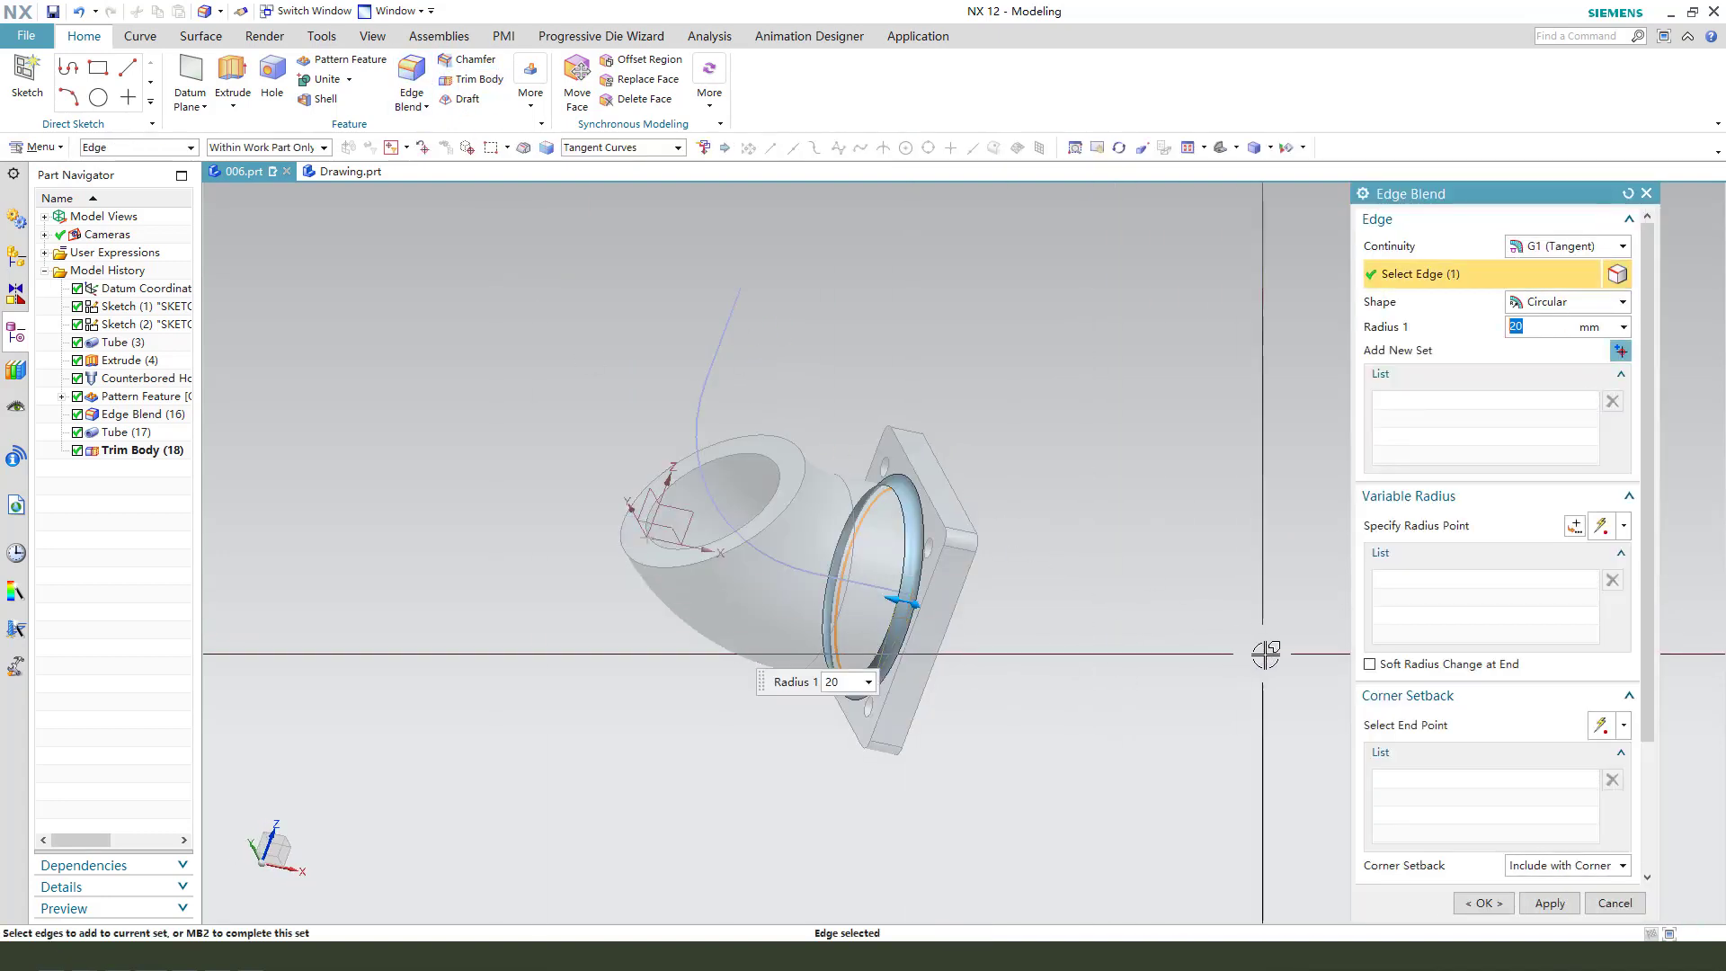
left_click(1481, 909)
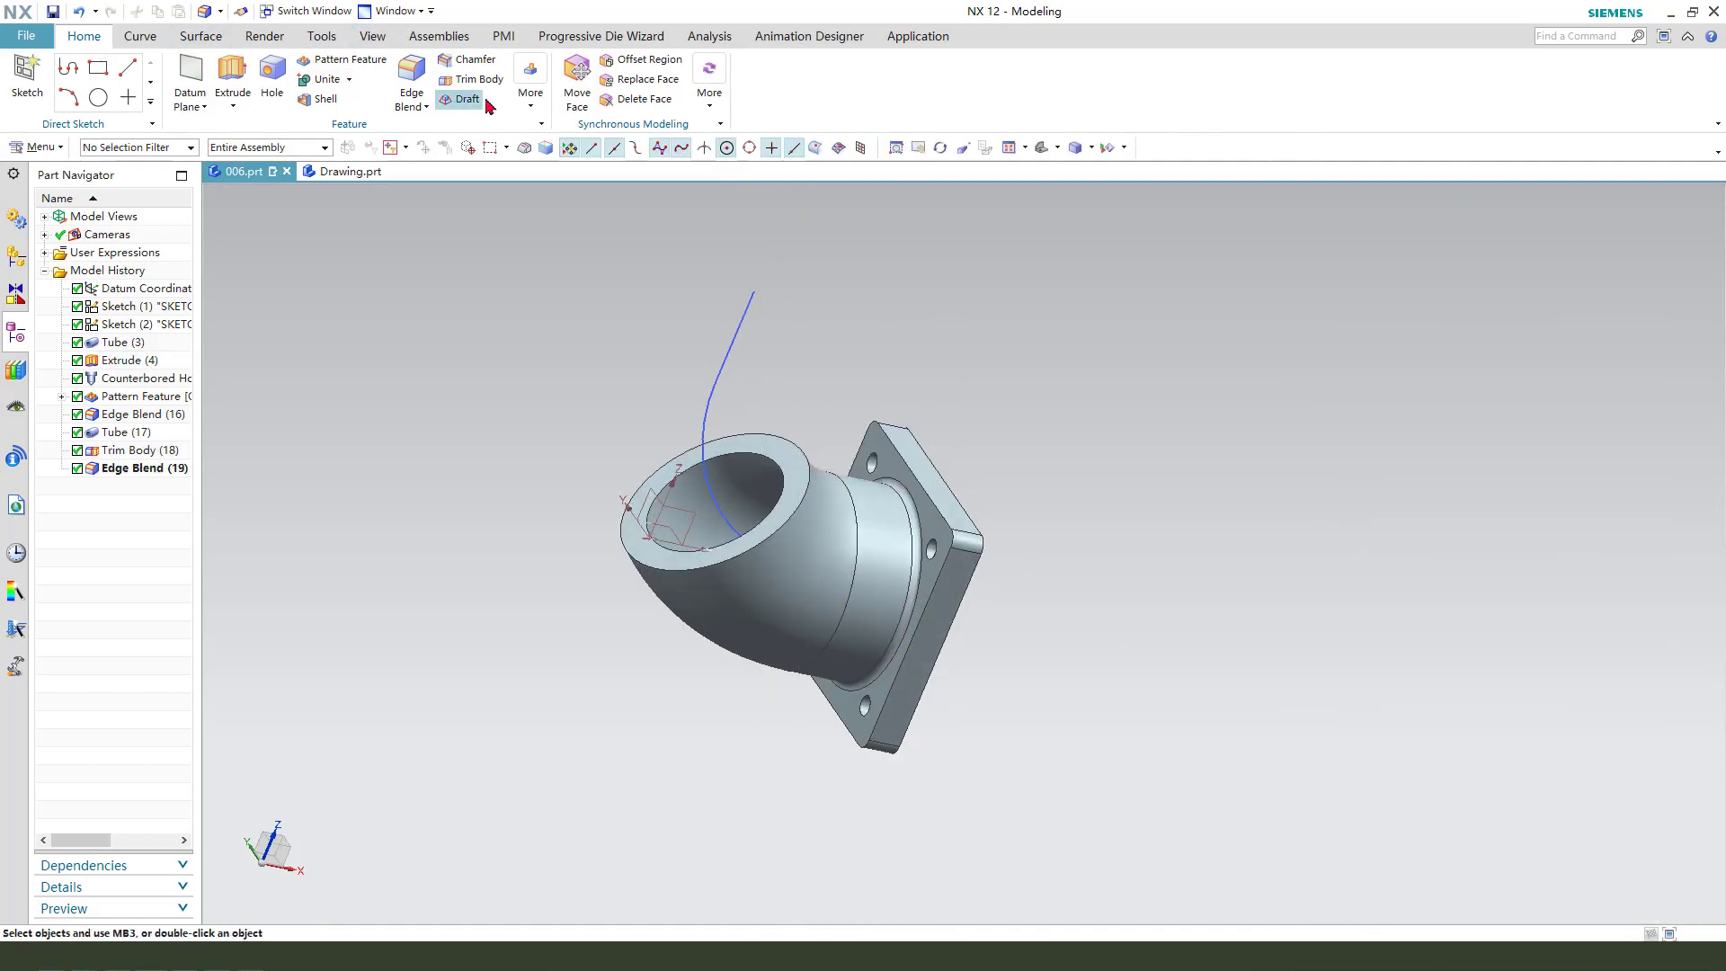
- Mirror the flanged elbow half with Mirror Geometry about its open, trimmed end face
left_click(529, 106)
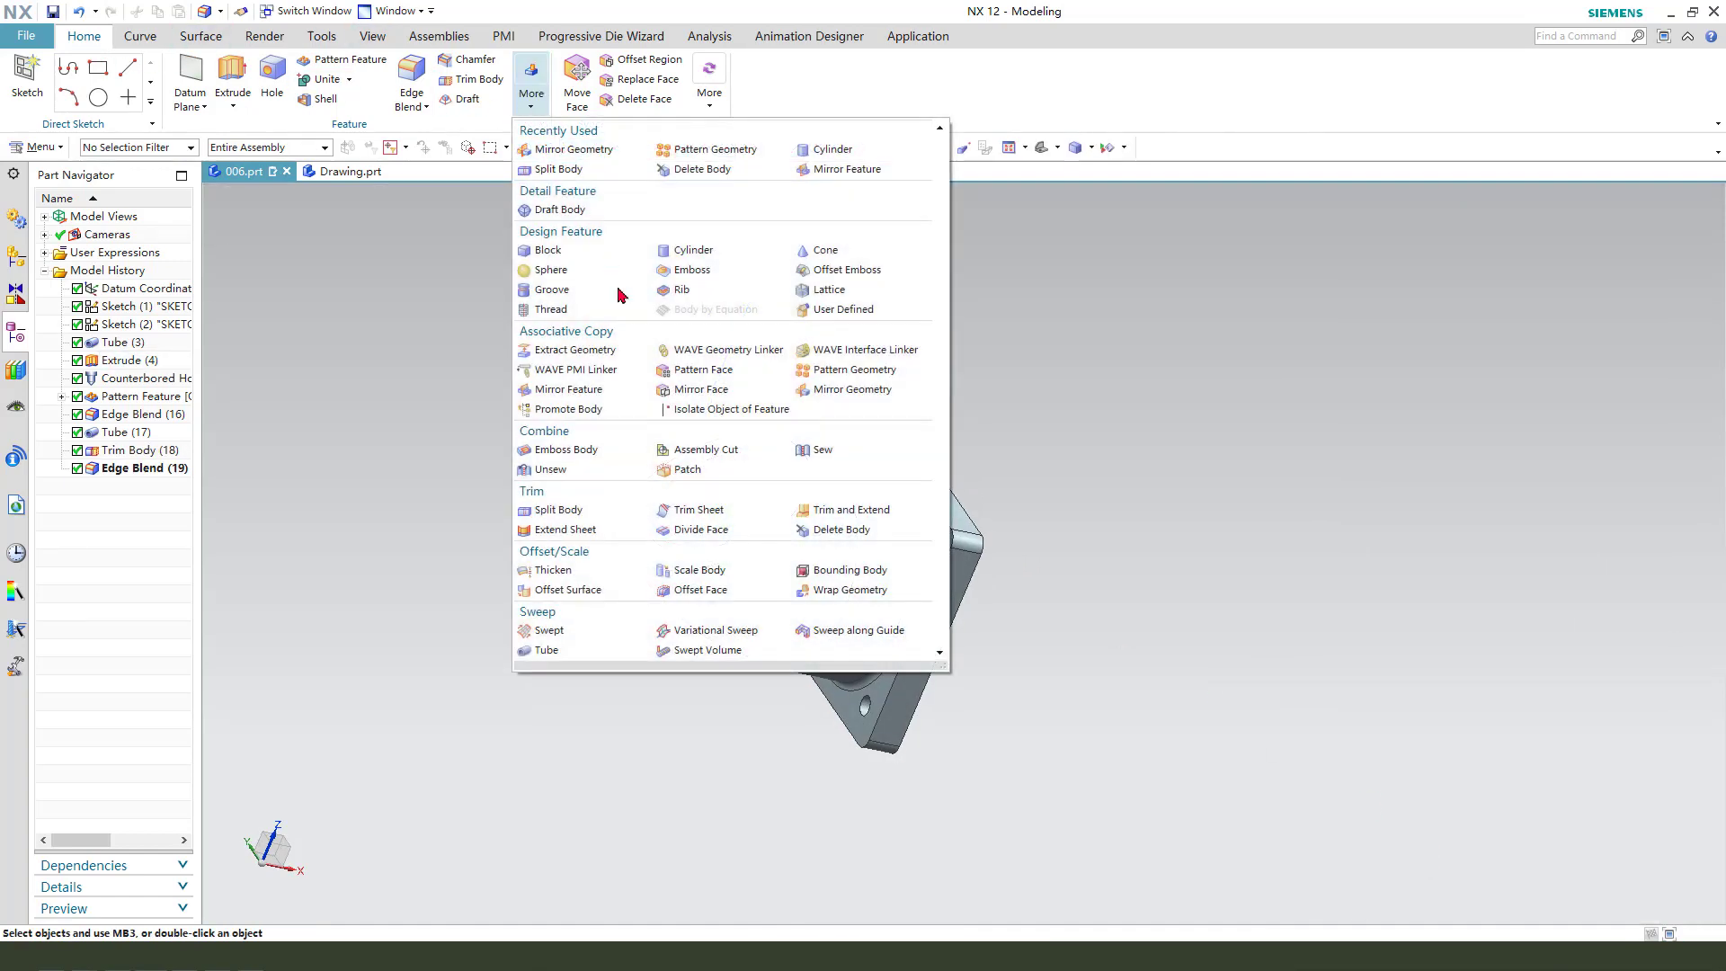
left_click(846, 396)
left_click(840, 570)
left_click(1434, 319)
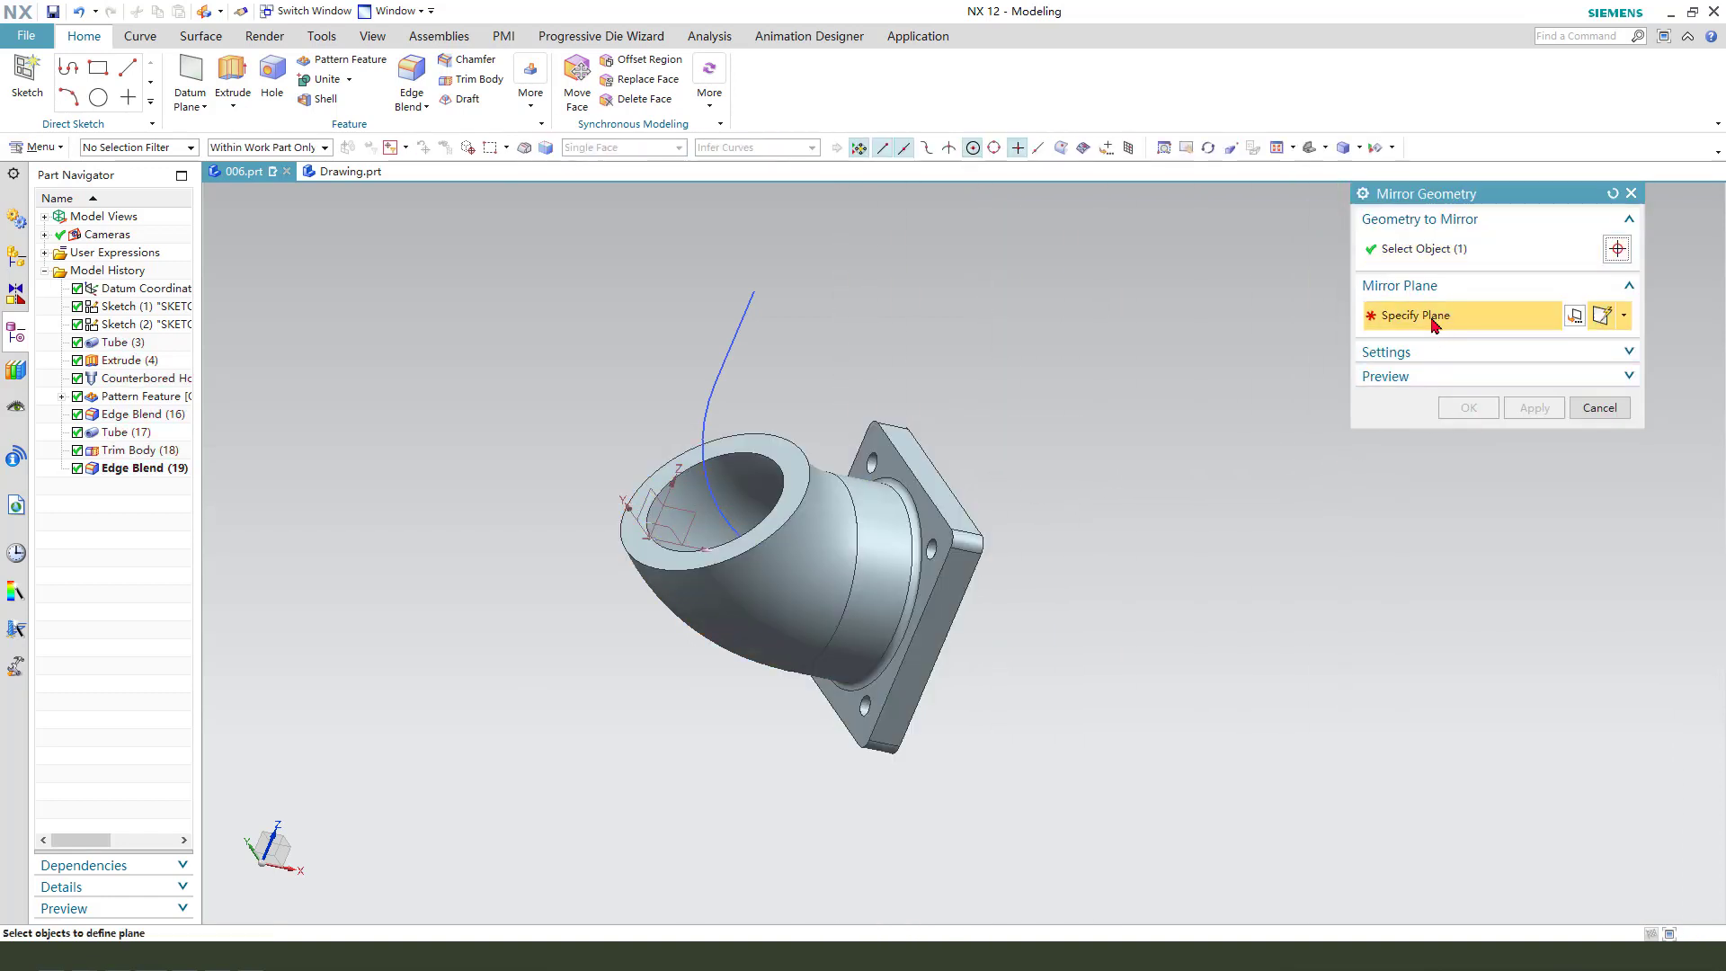
left_click(803, 464)
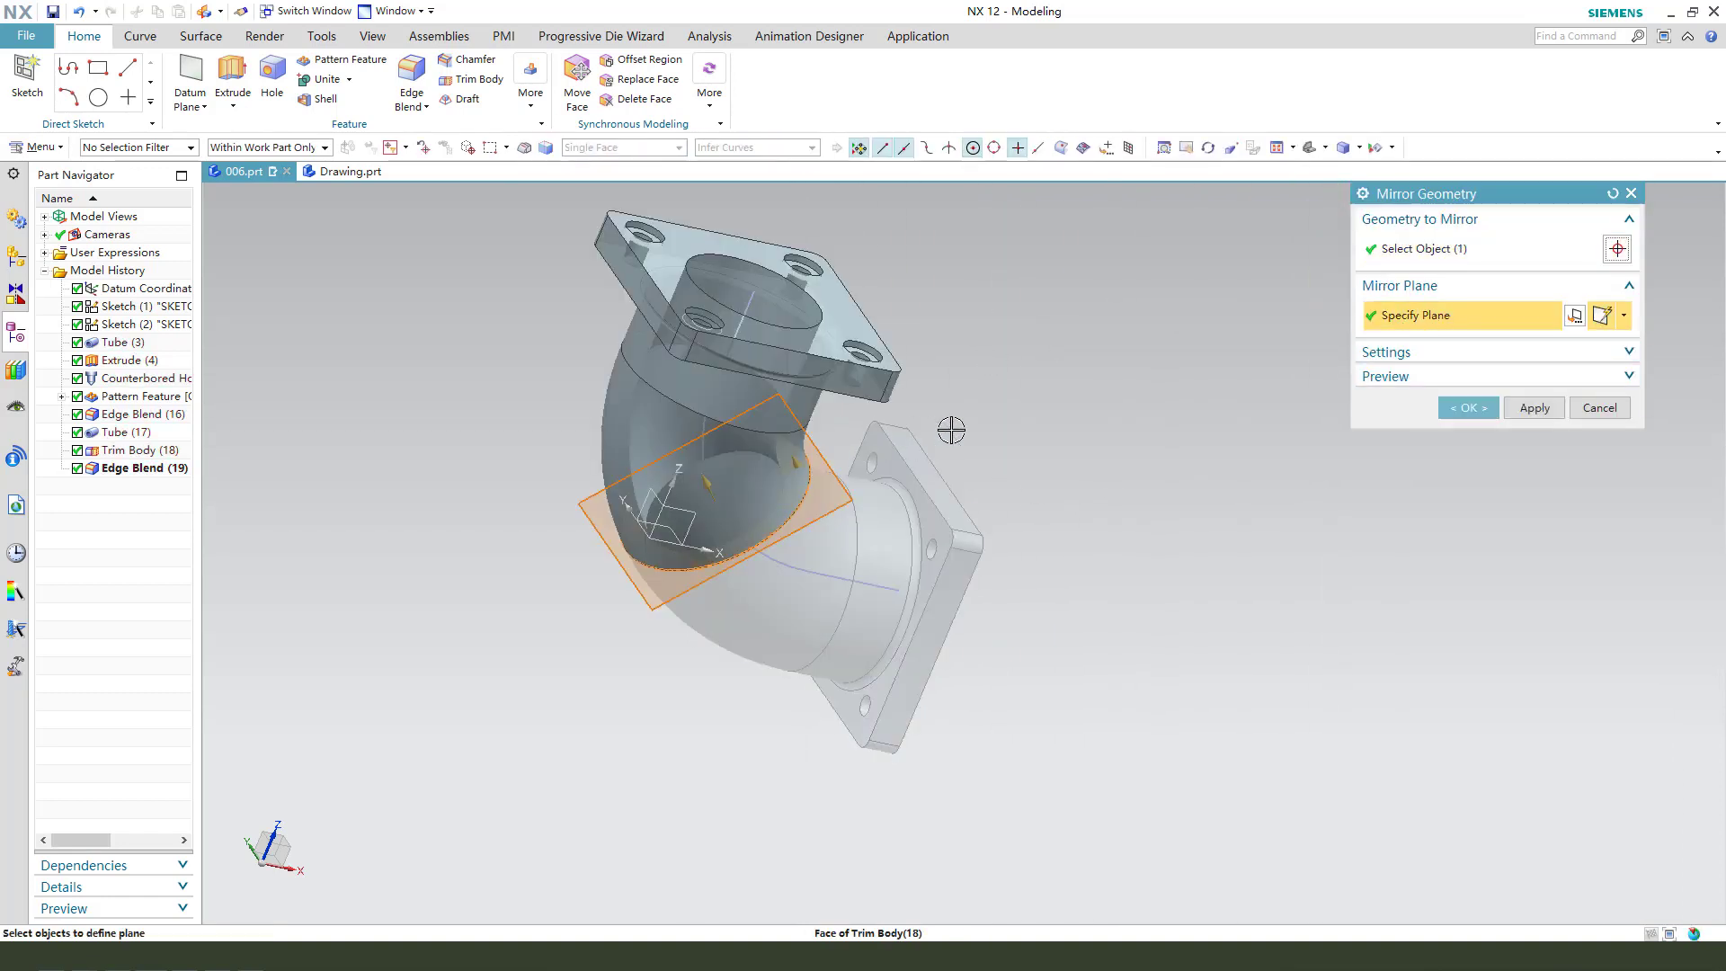
left_click(1464, 407)
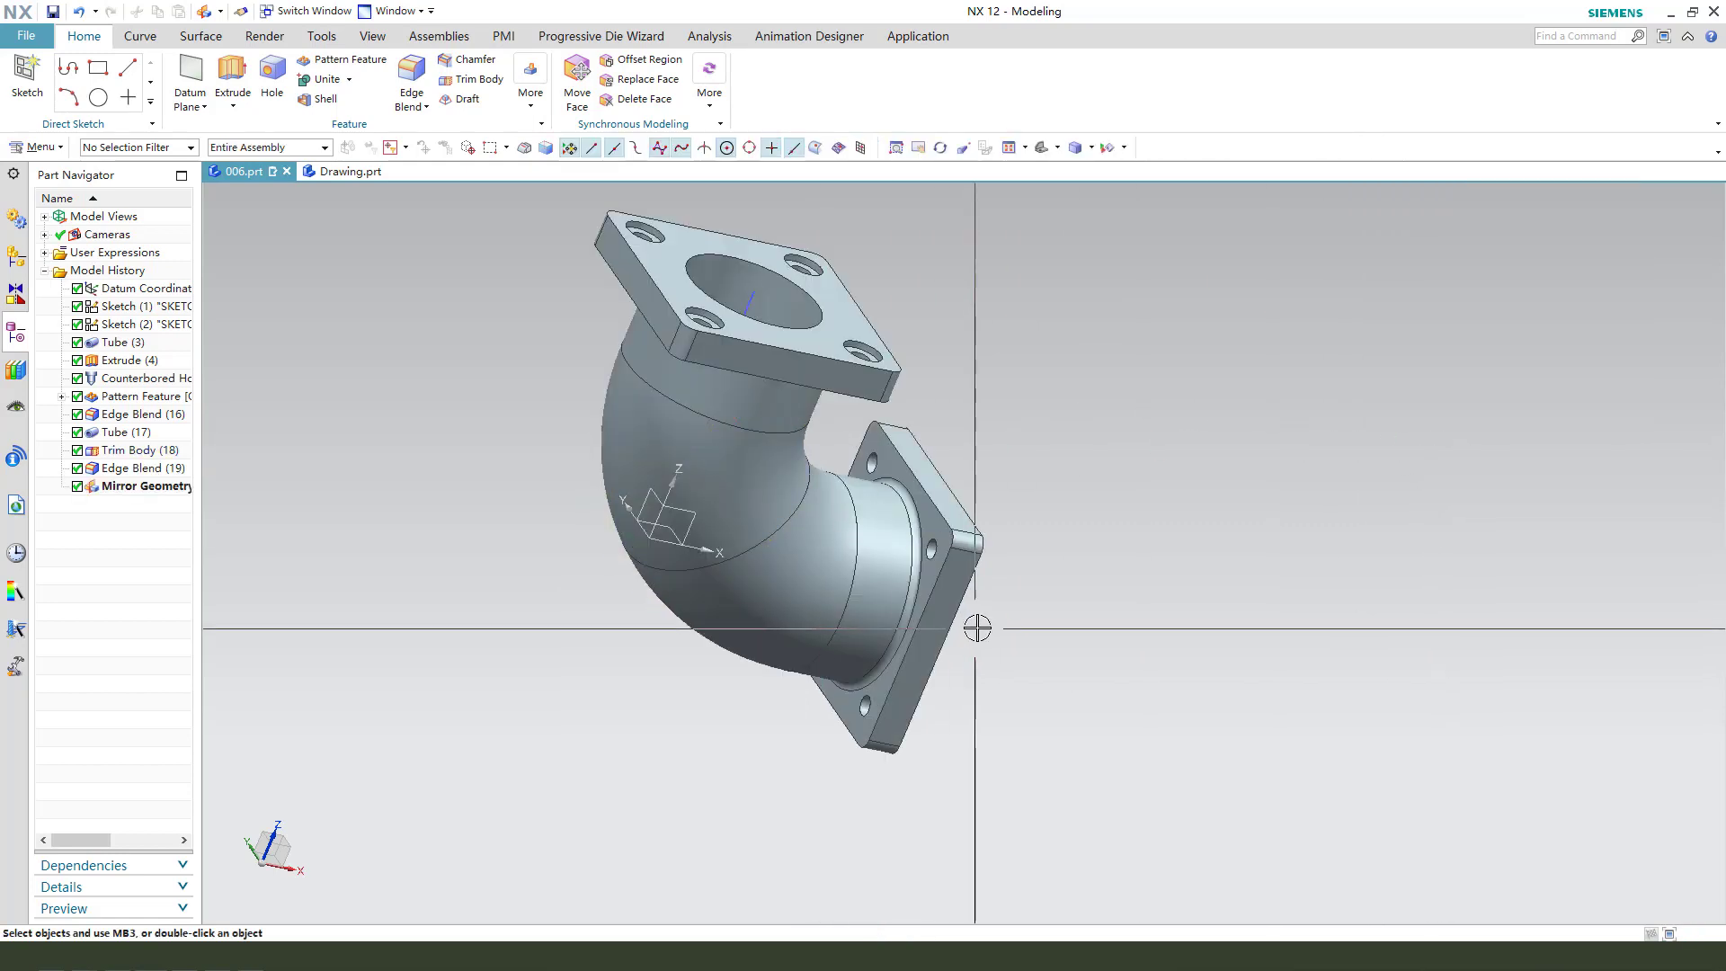
- Unite the original flanged elbow half with its mirrored copy into one body
middle_click_drag(986, 586, 870, 515)
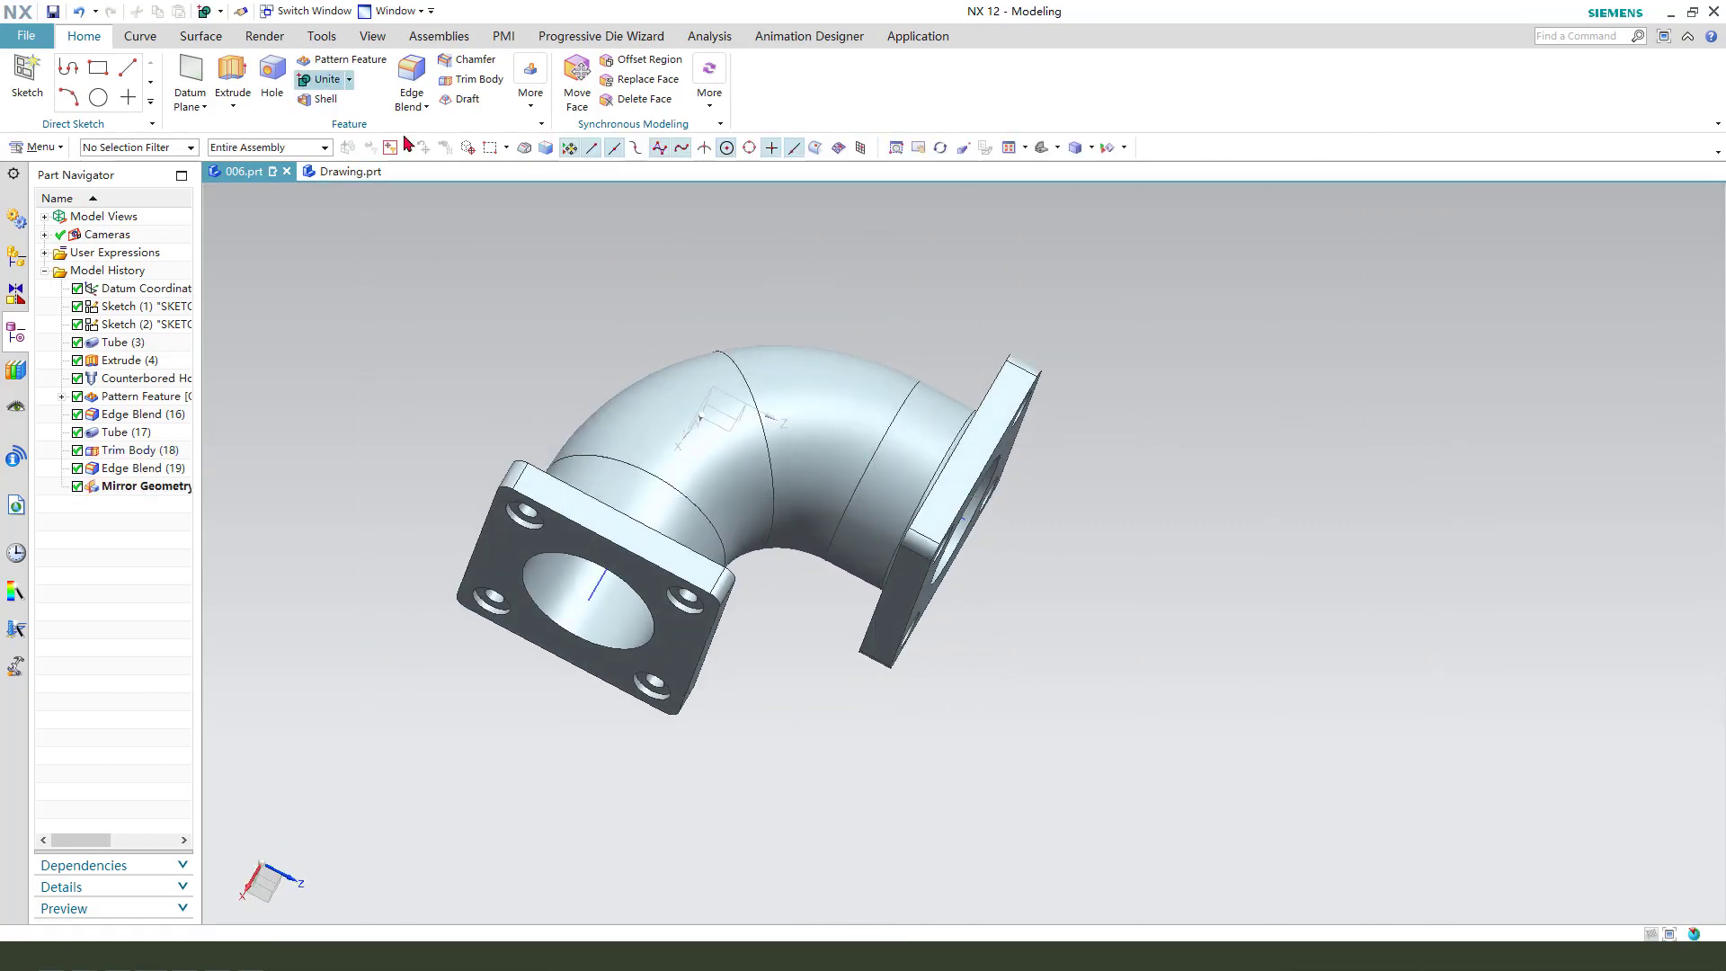
left_click(325, 79)
left_click(612, 422)
left_click(956, 404)
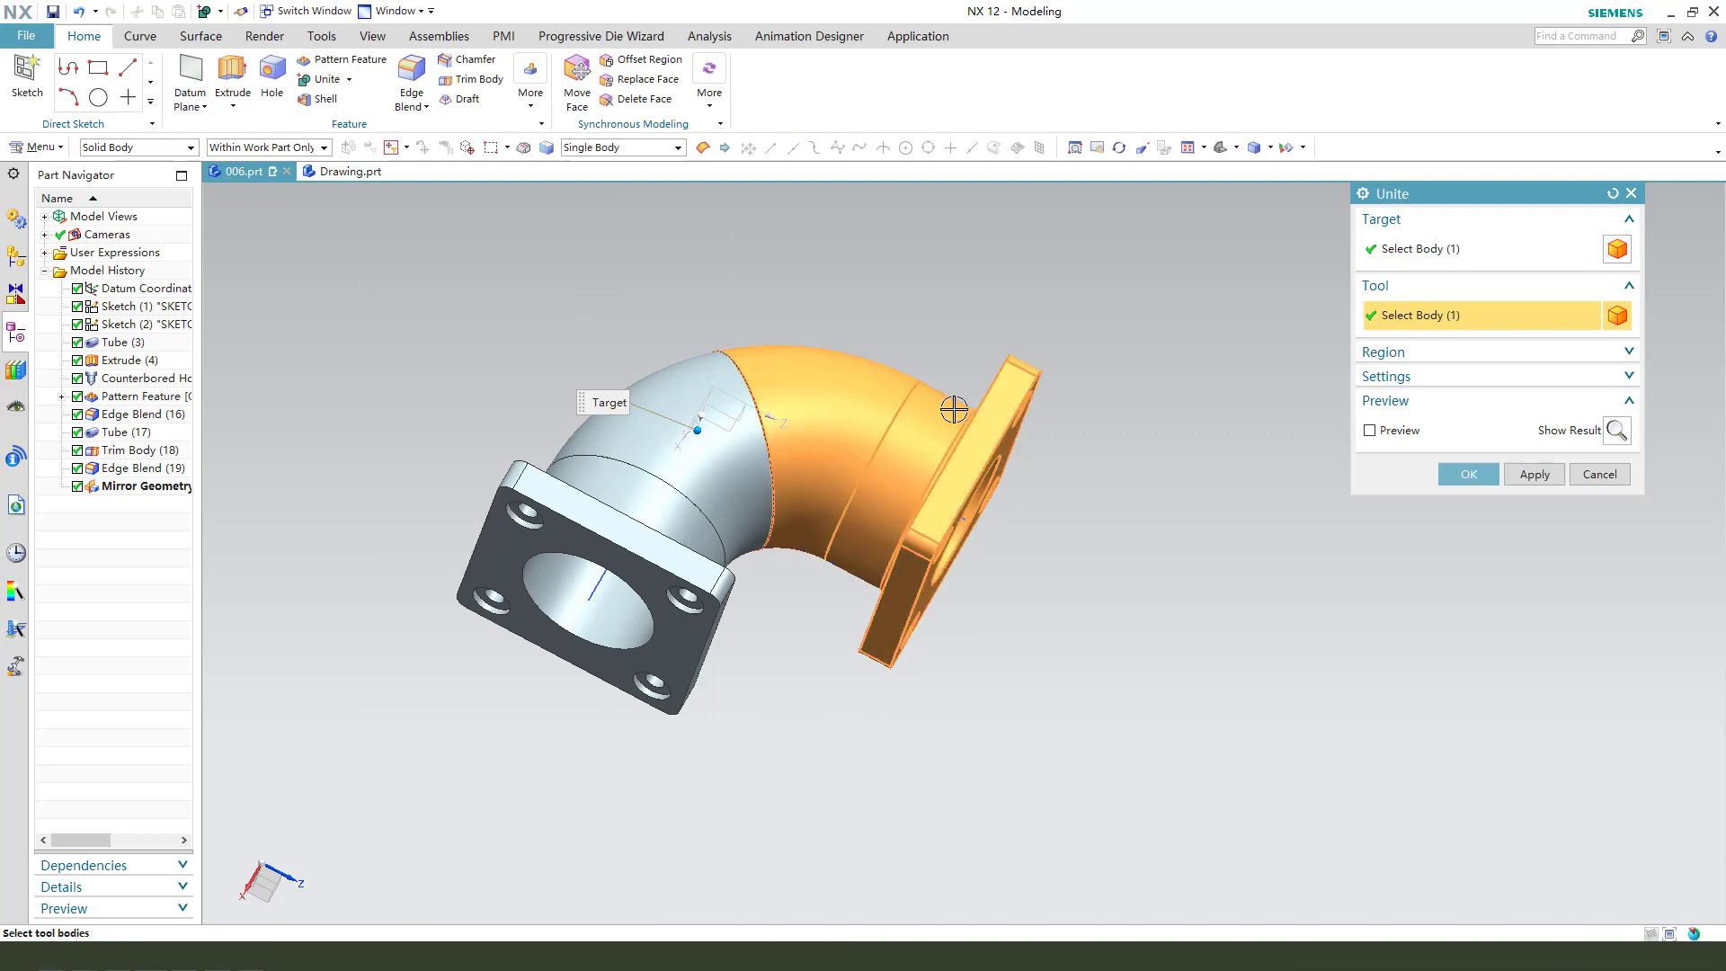
left_click(1468, 474)
- Hide the datum coordinate system and the blue centreline curves so only the solid elbow is displayed
middle_click_drag(1031, 543, 969, 497)
left_click(694, 430)
key("ctrl+b")
middle_click_drag(994, 662, 882, 693)
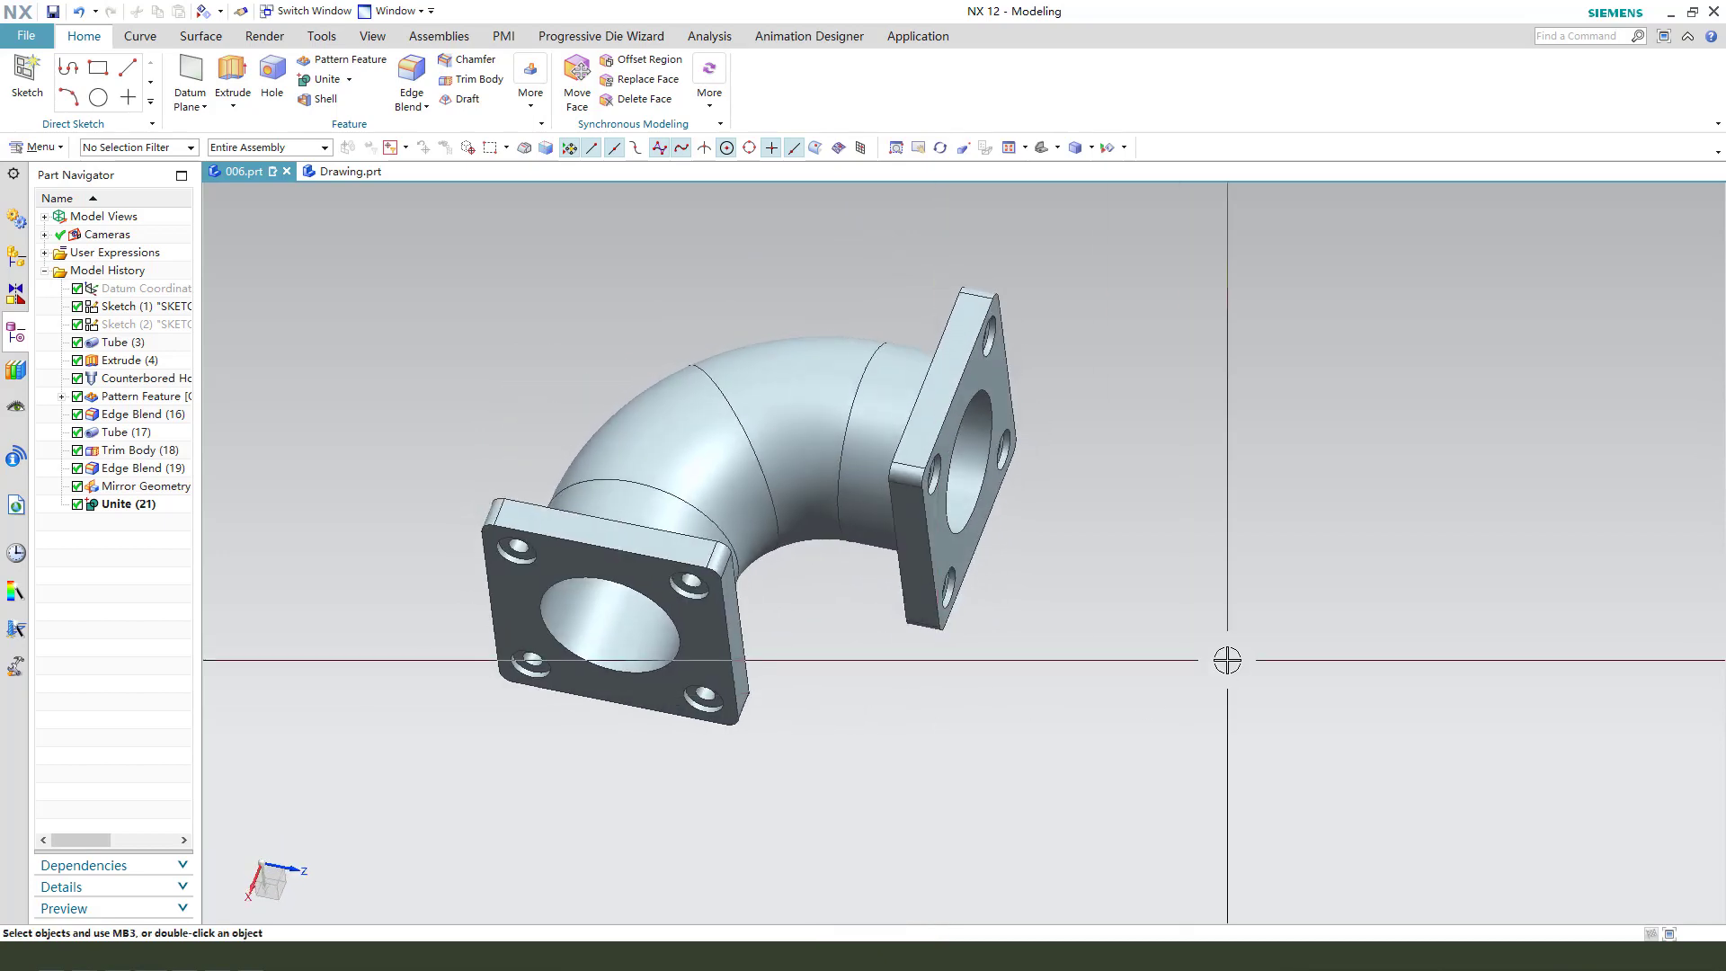
- Change the display colour of the whole elbow body to yellow
key("ctrl+j")
left_click(975, 470)
middle_click(1034, 531)
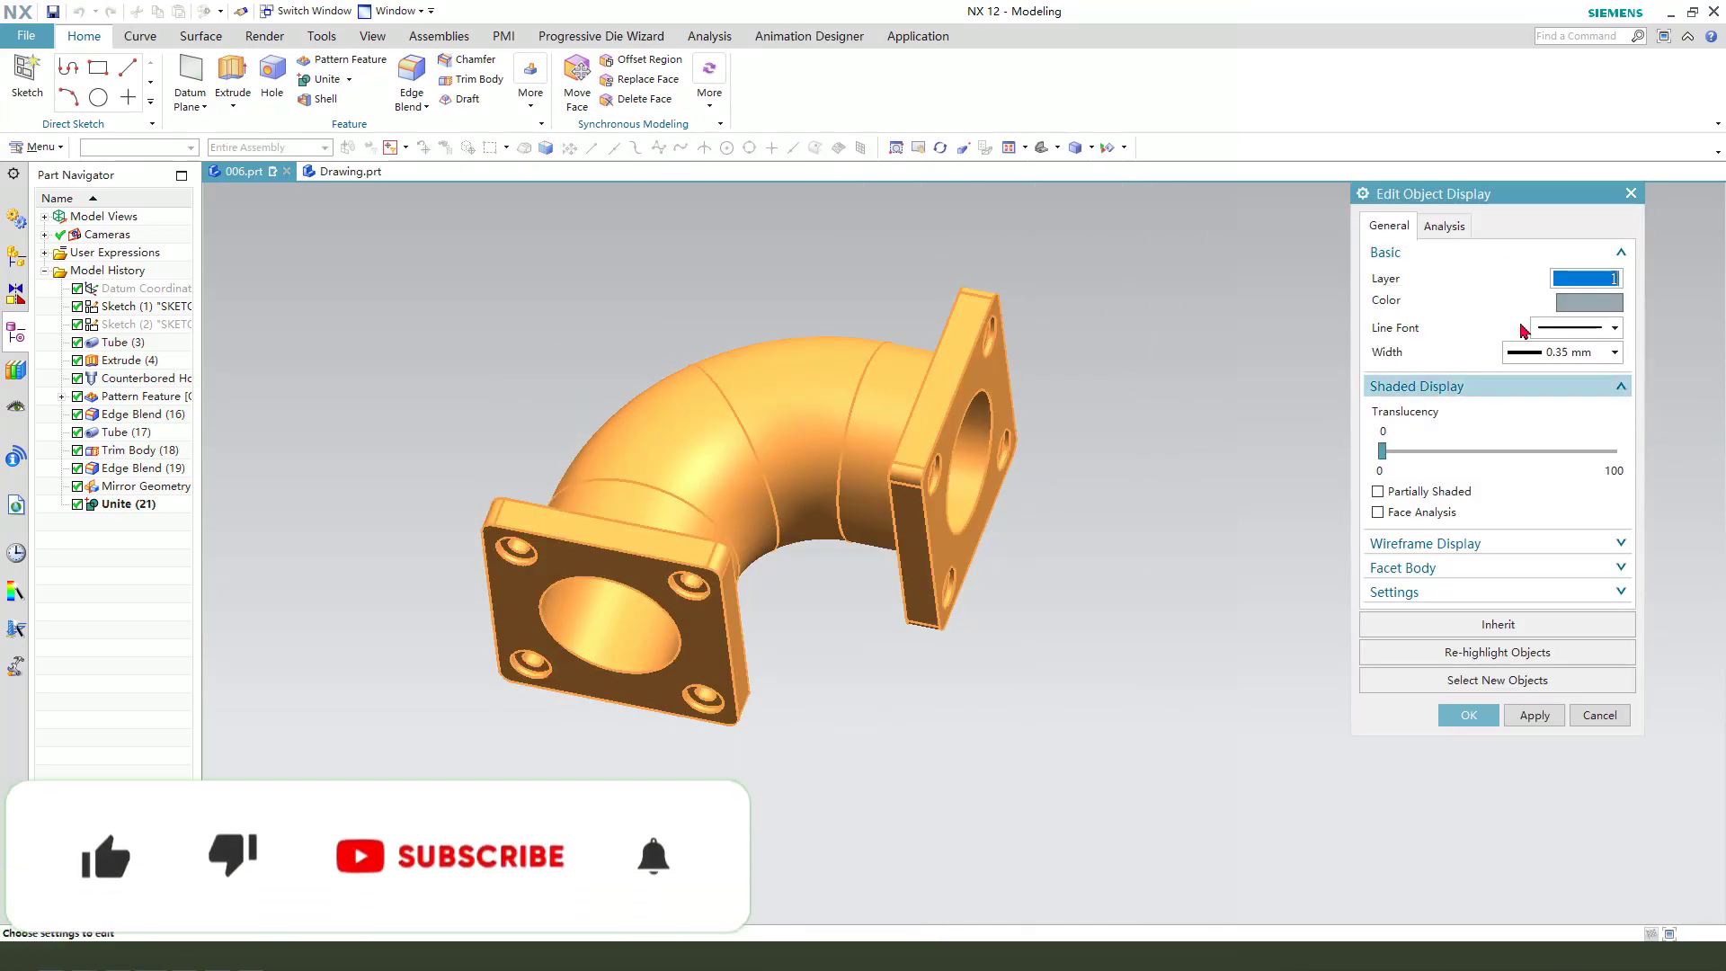
left_click(1600, 307)
left_click(1464, 257)
middle_click(1235, 420)
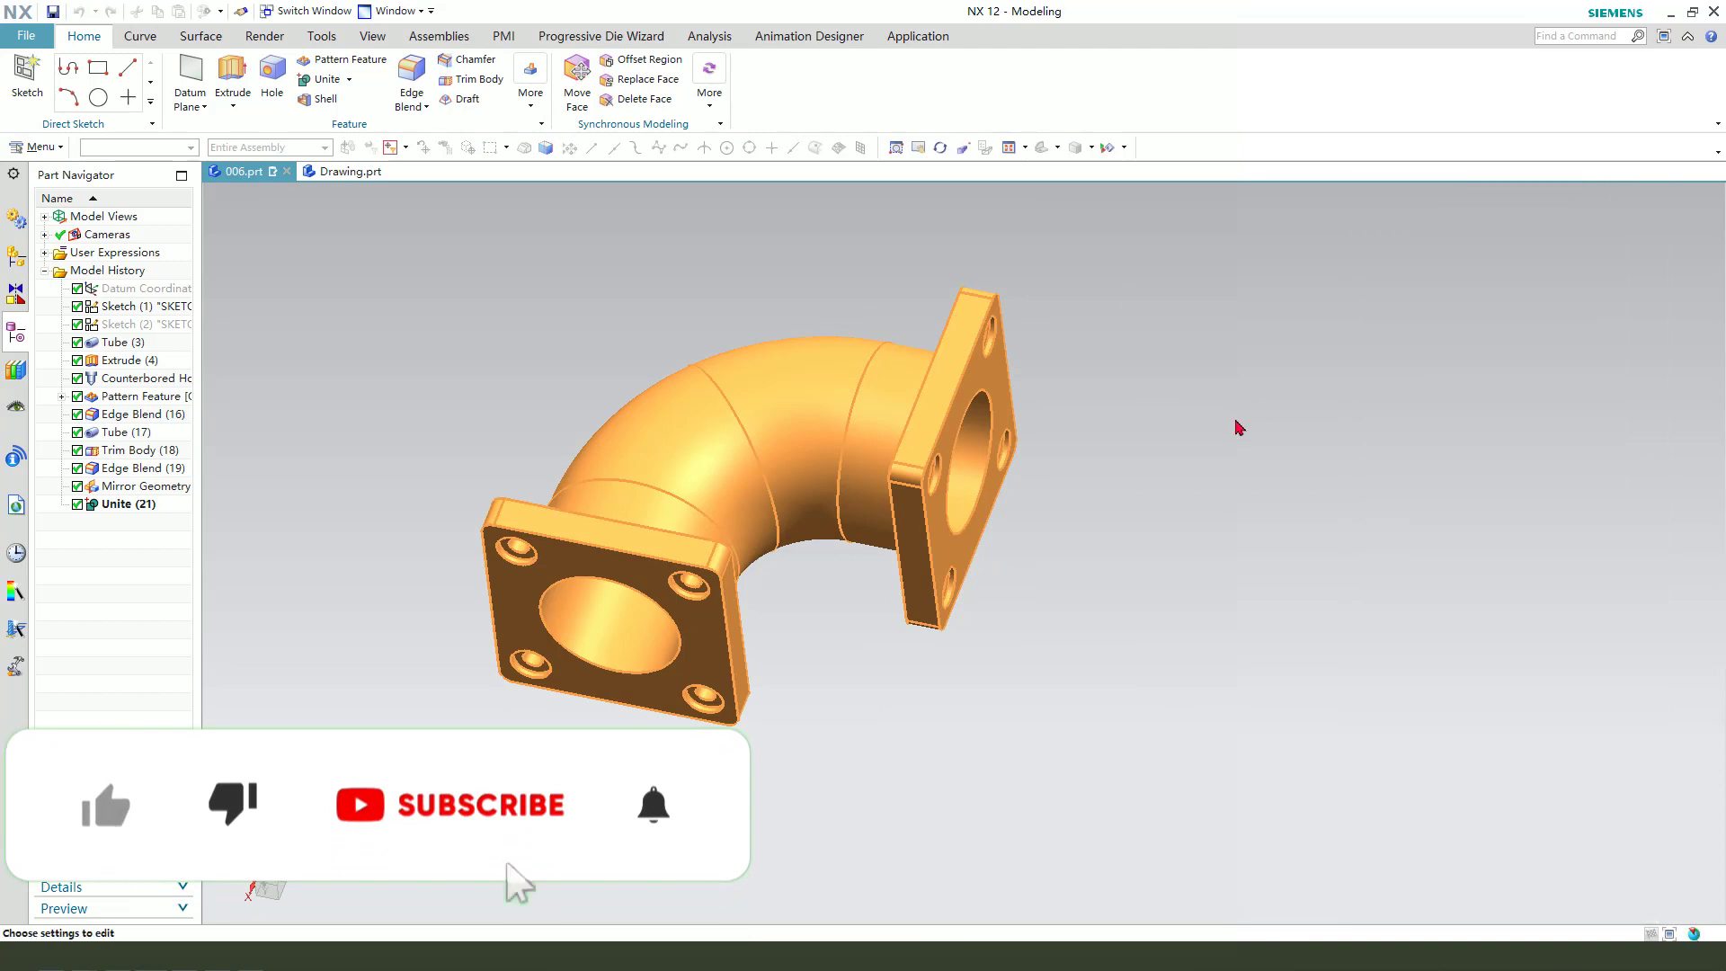
middle_click(1239, 427)
middle_click_drag(1078, 609, 1069, 549)
- Chamfer the circular bore edges on both flanges' outer faces using a symmetric cross section
left_click(468, 59)
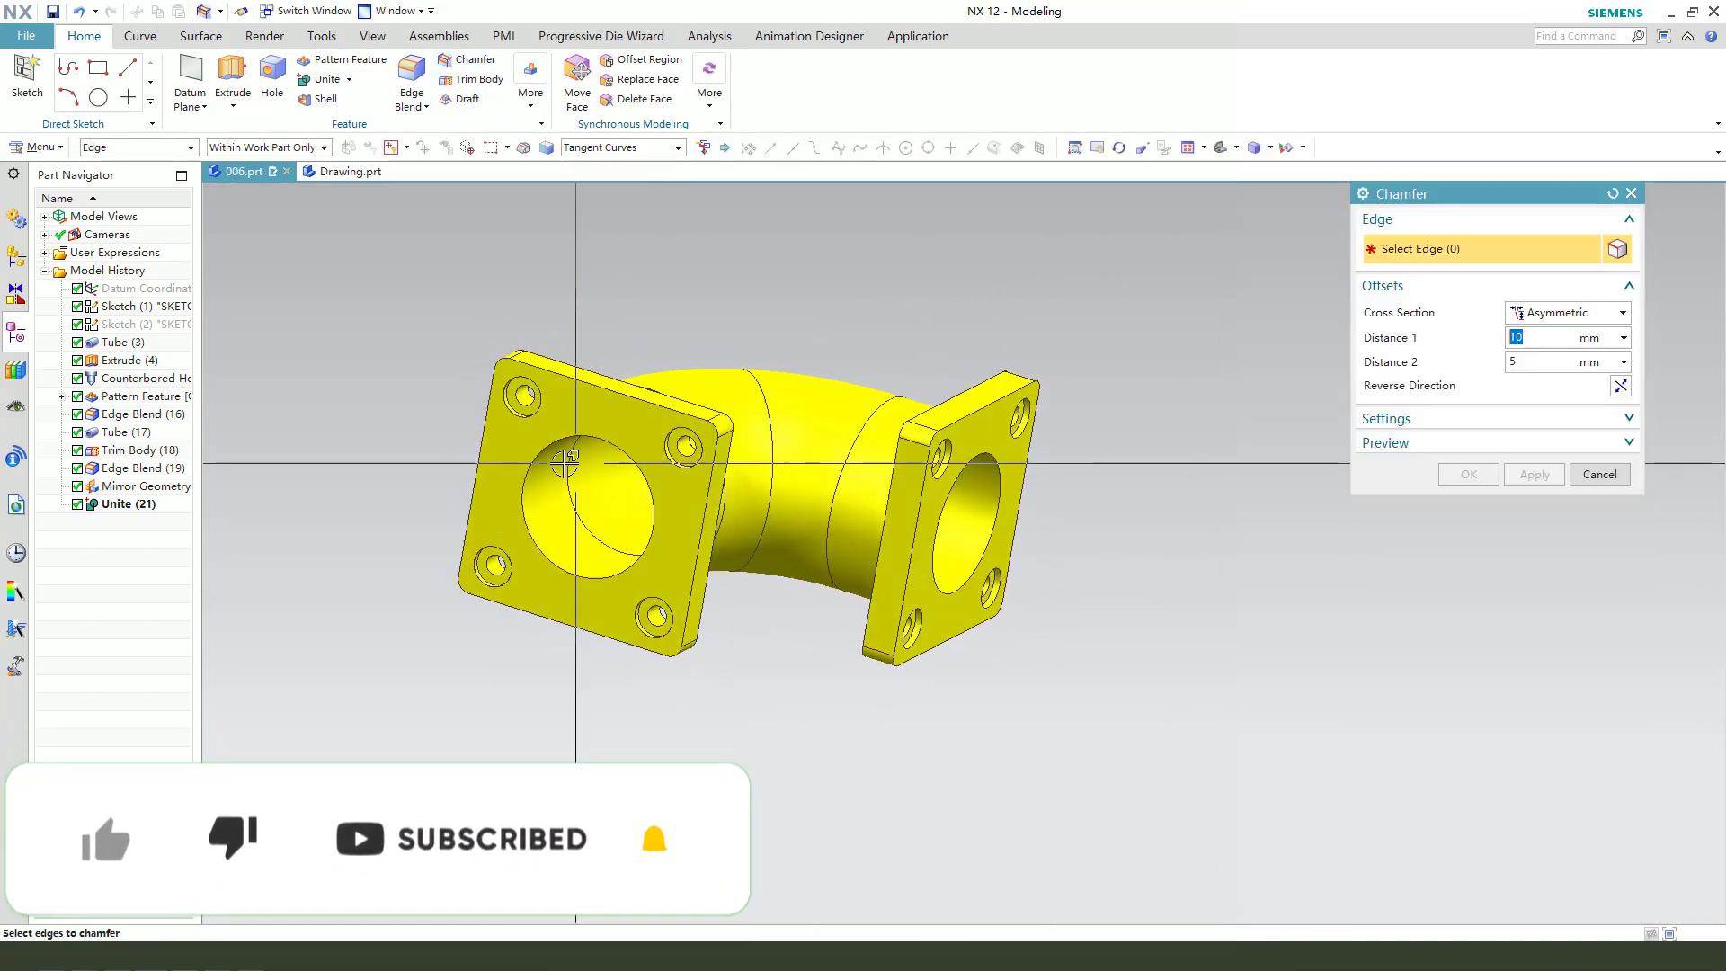
left_click(555, 462)
left_click(986, 566)
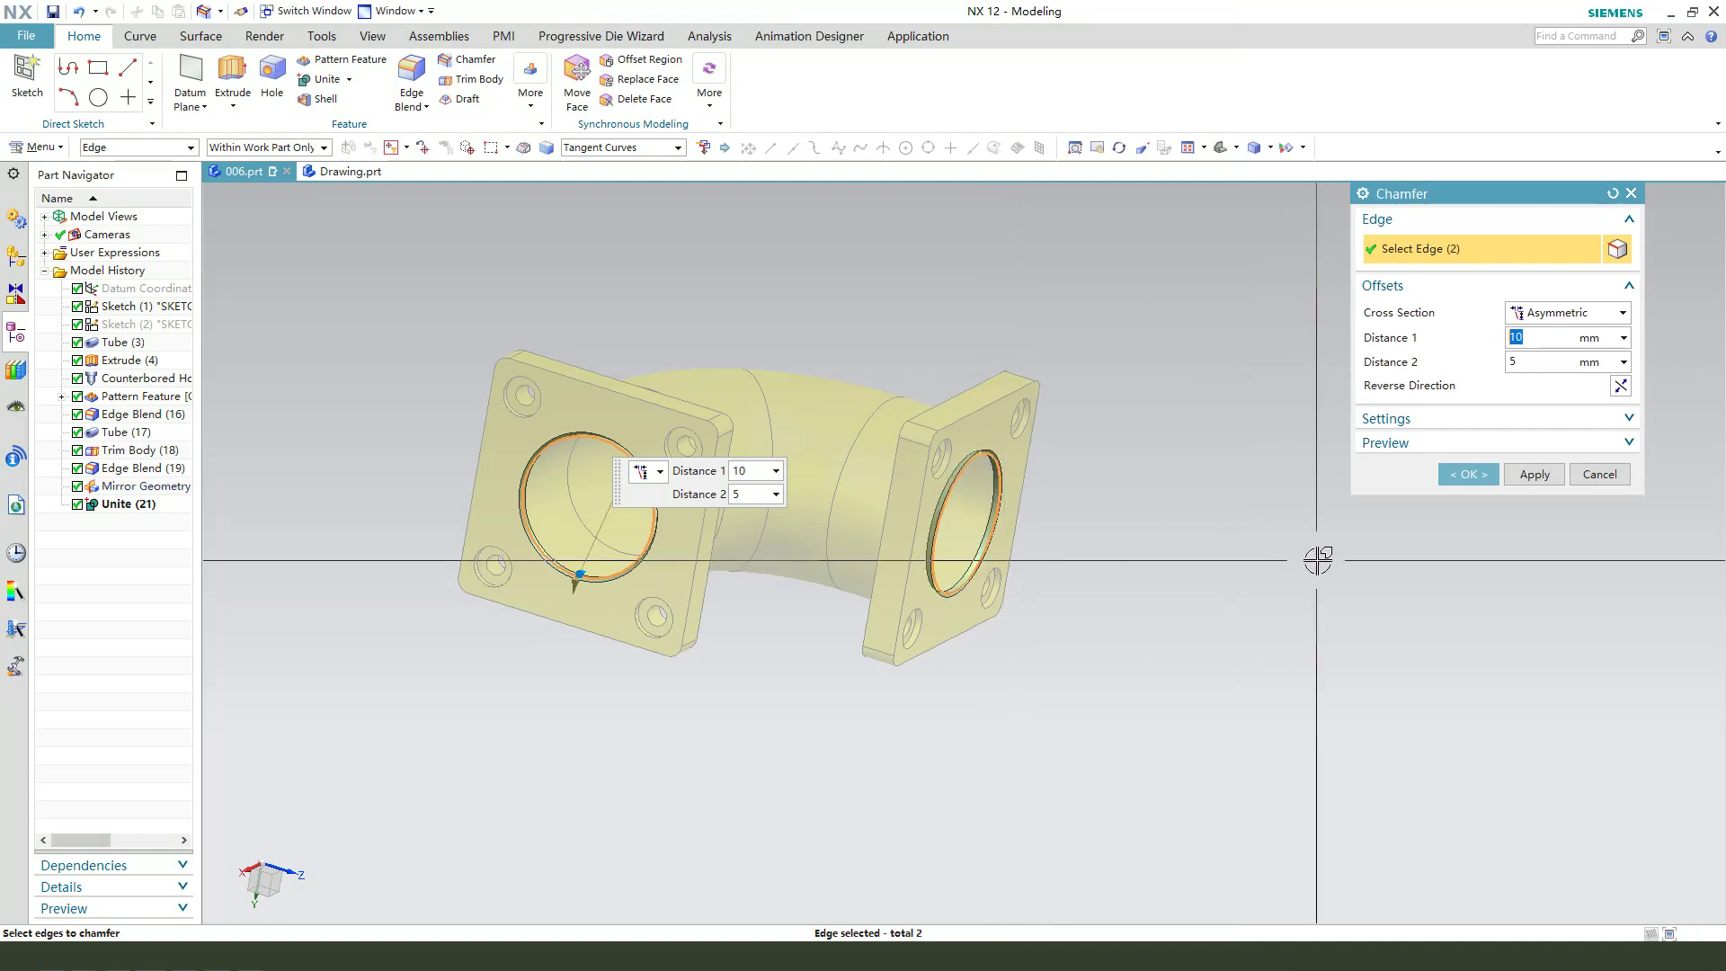
type("1")
left_click(1560, 351)
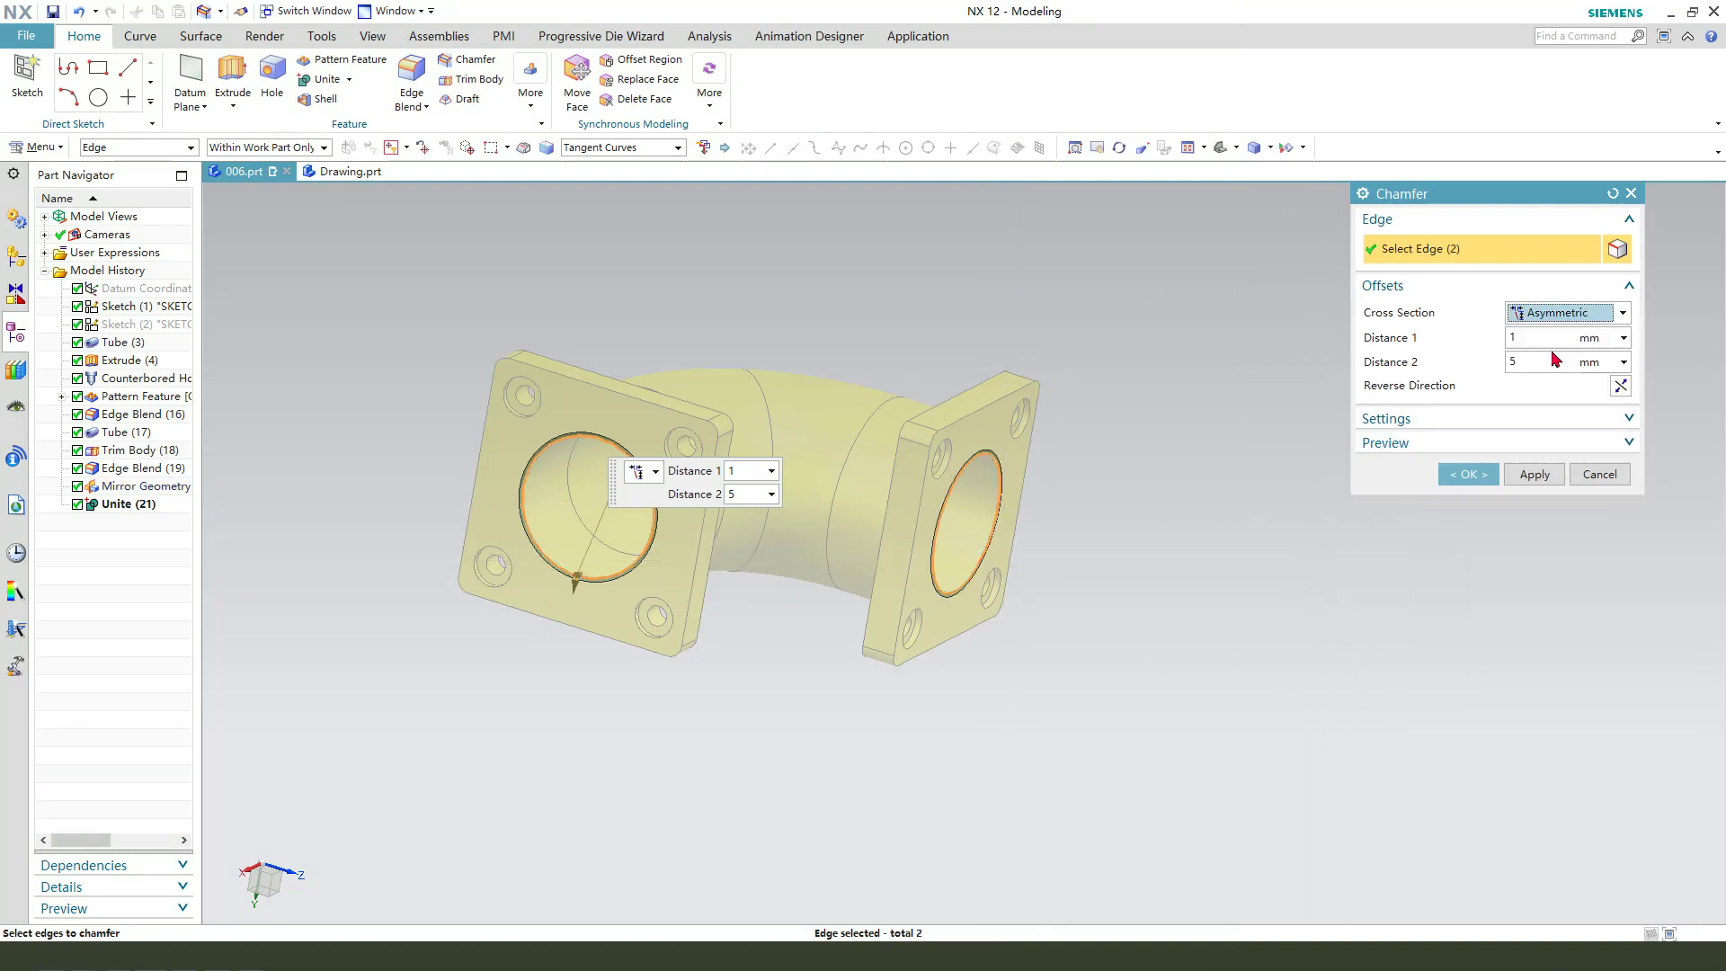
left_click(1550, 321)
left_click(1545, 329)
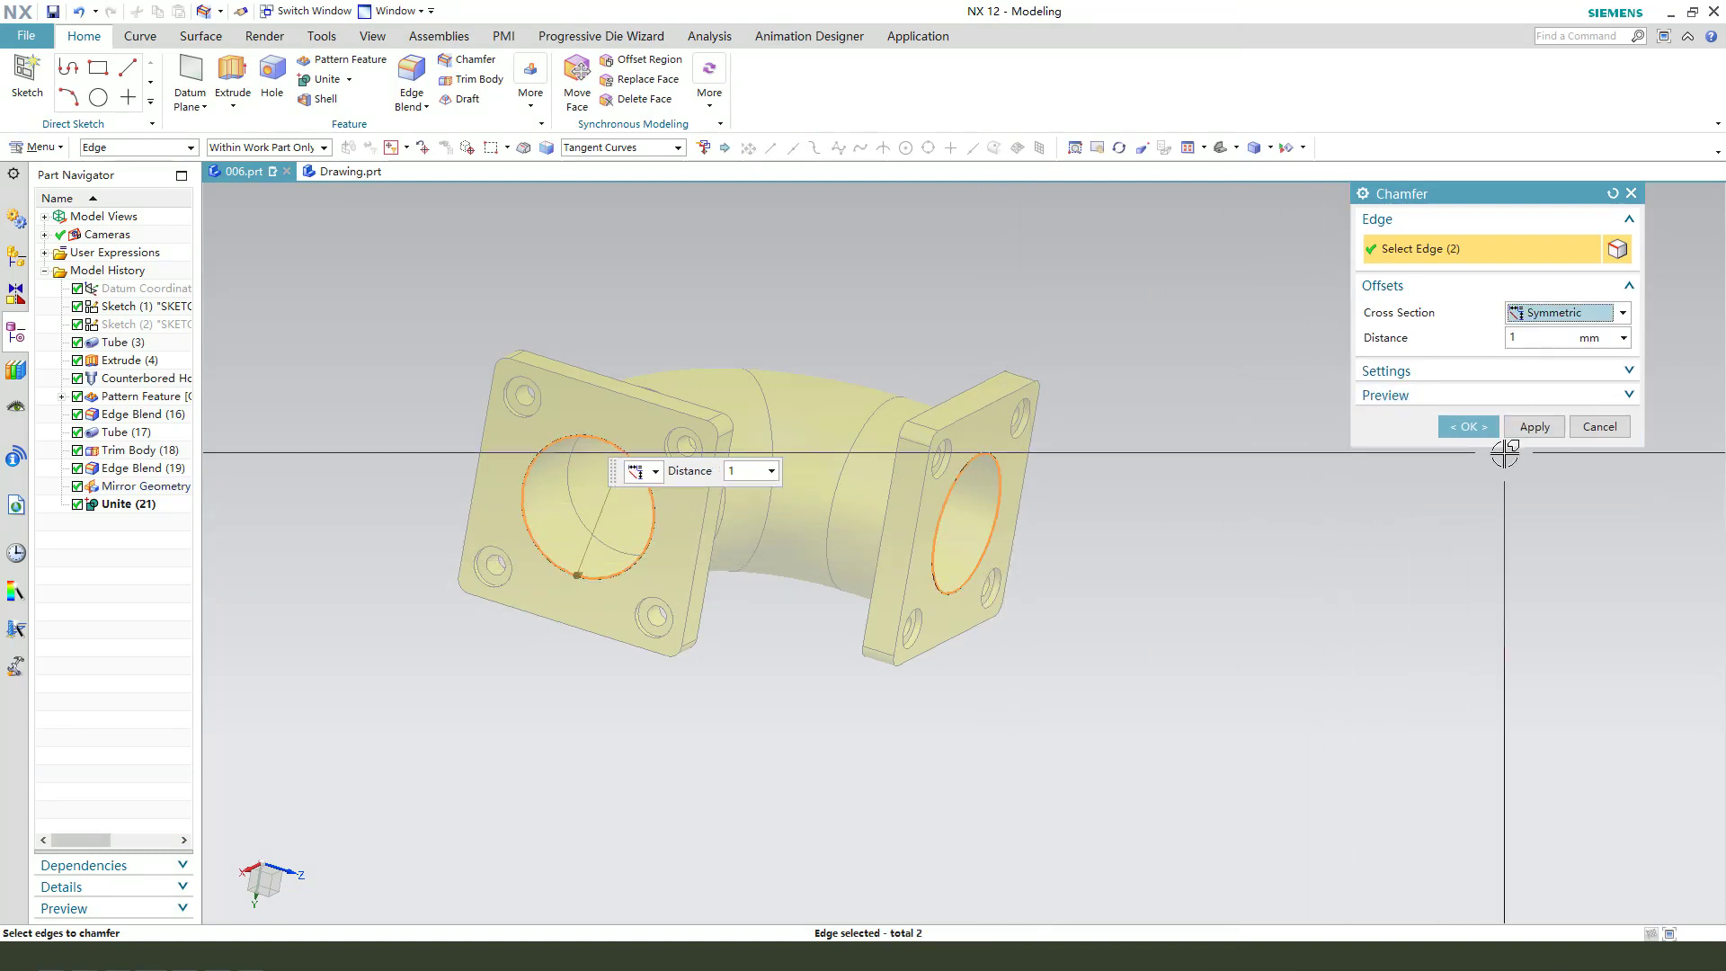
left_click(1531, 337)
left_click(1496, 430)
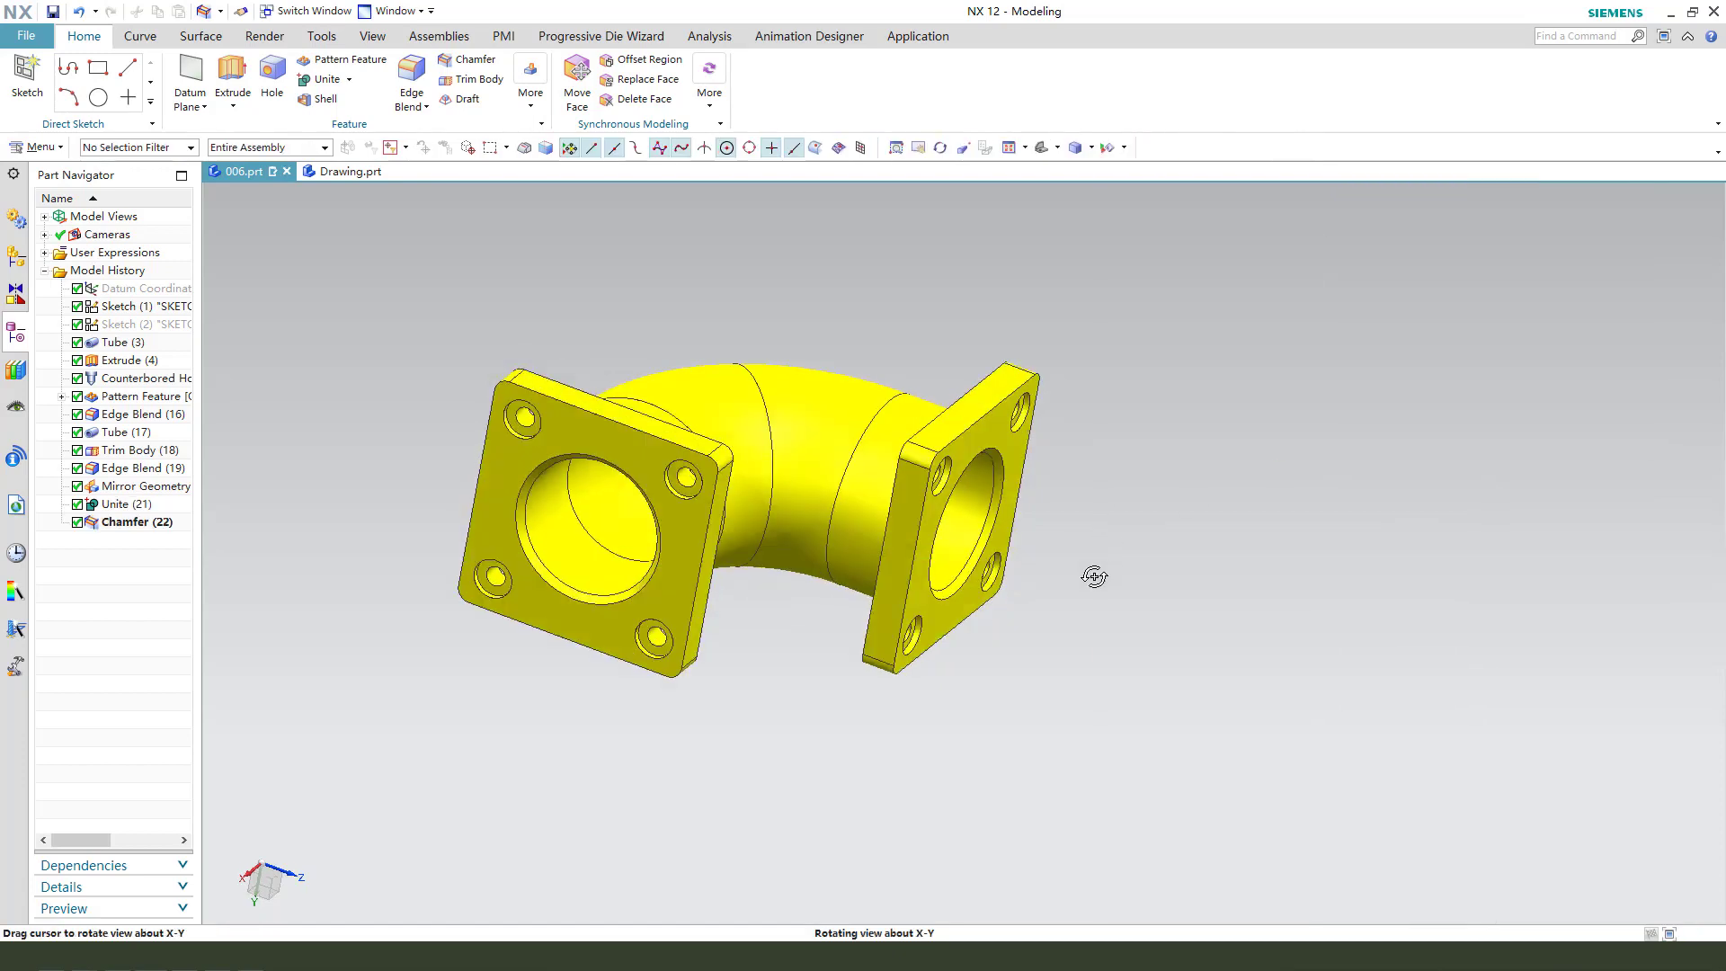